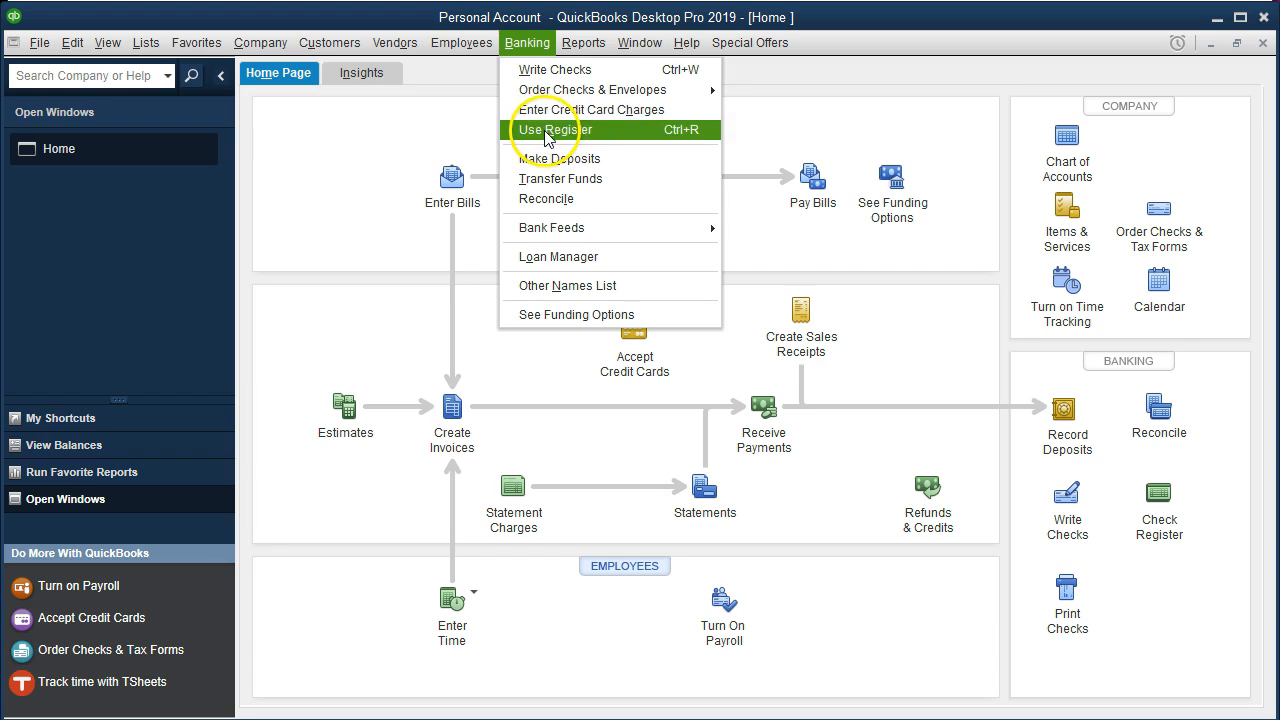
Open the register for the checking account.
click(604, 136)
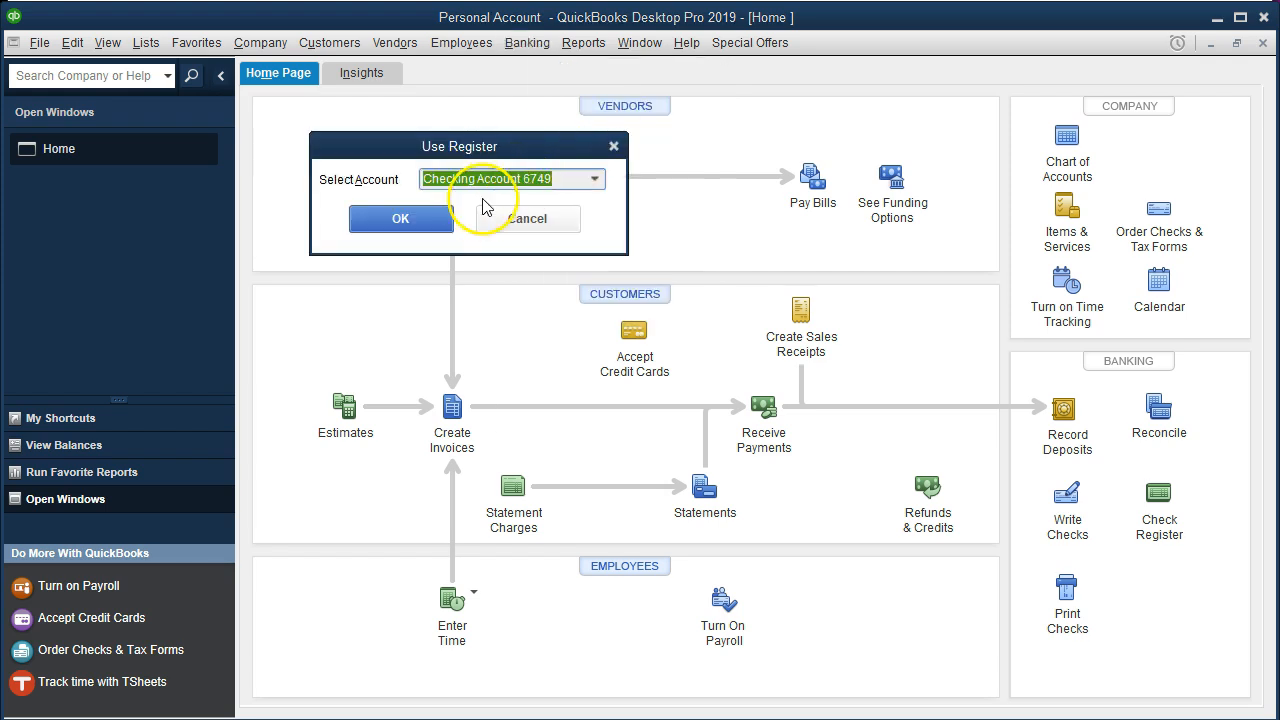
click(446, 222)
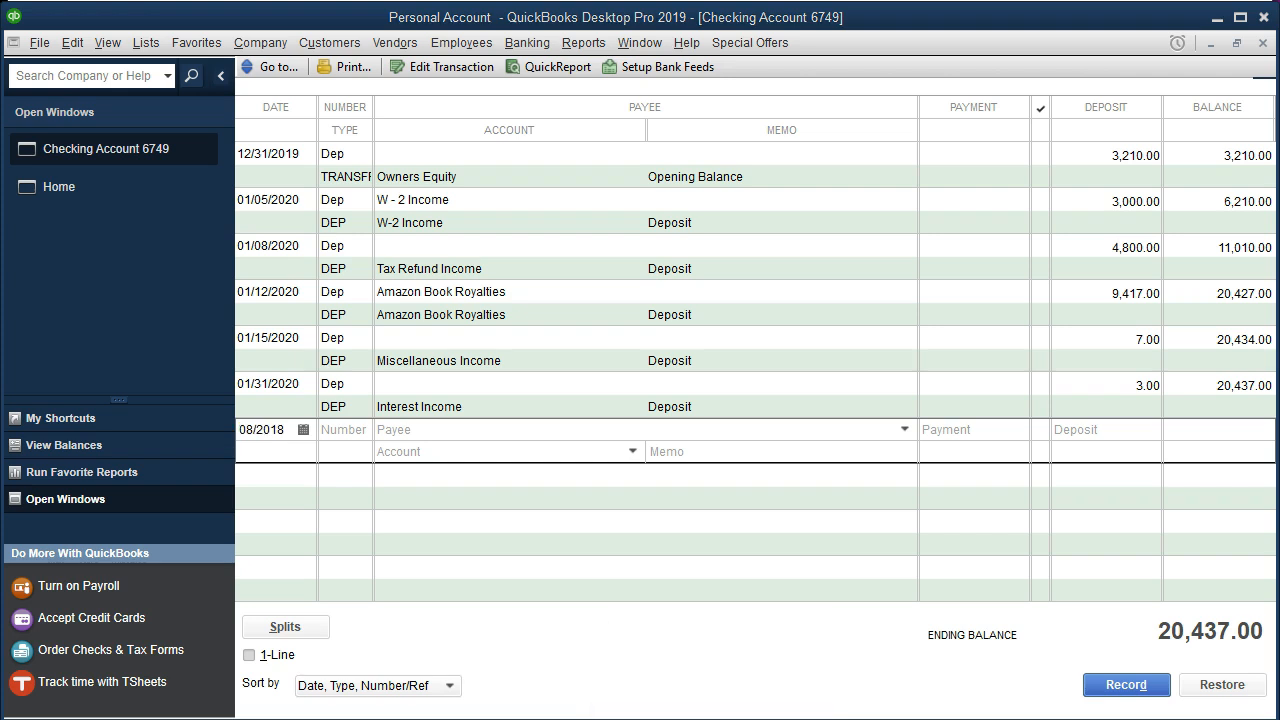
Switch to the January checking statement PDF in Acrobat Reader and review the checks and withdrawals list.
key(alt+Tab)
scroll(732, 570, down, 3)
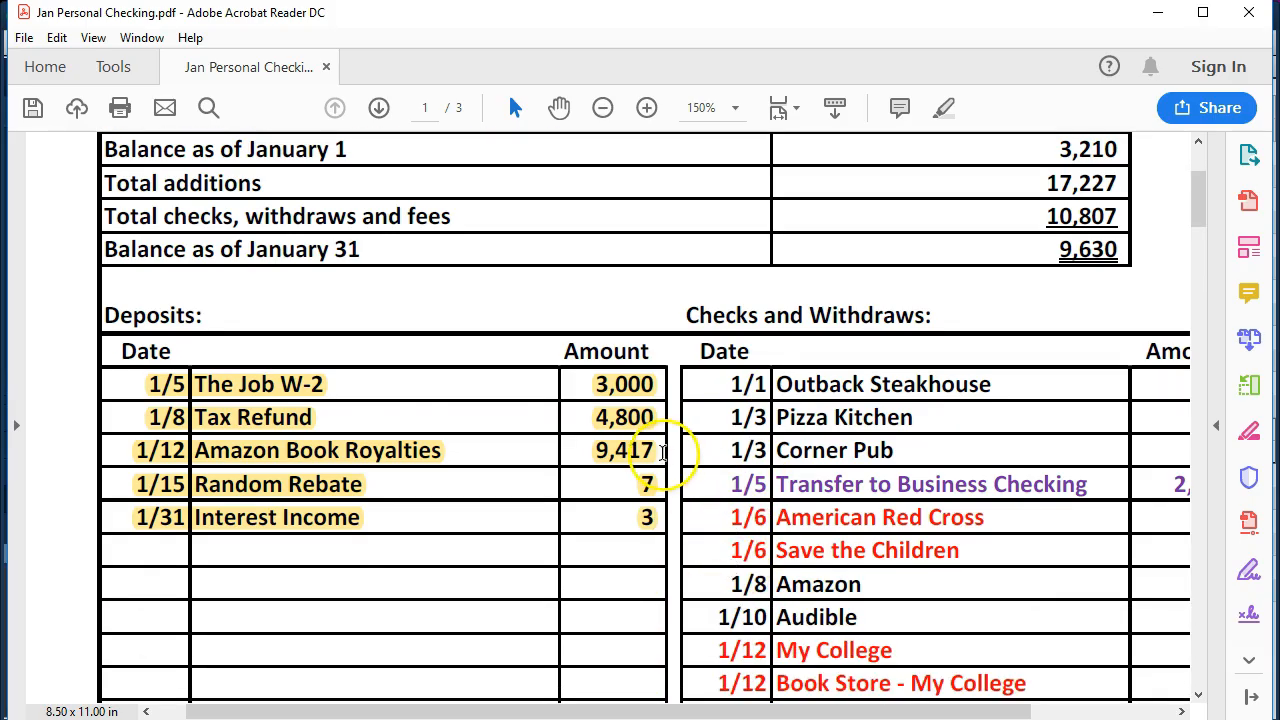
drag(806, 711, 862, 711)
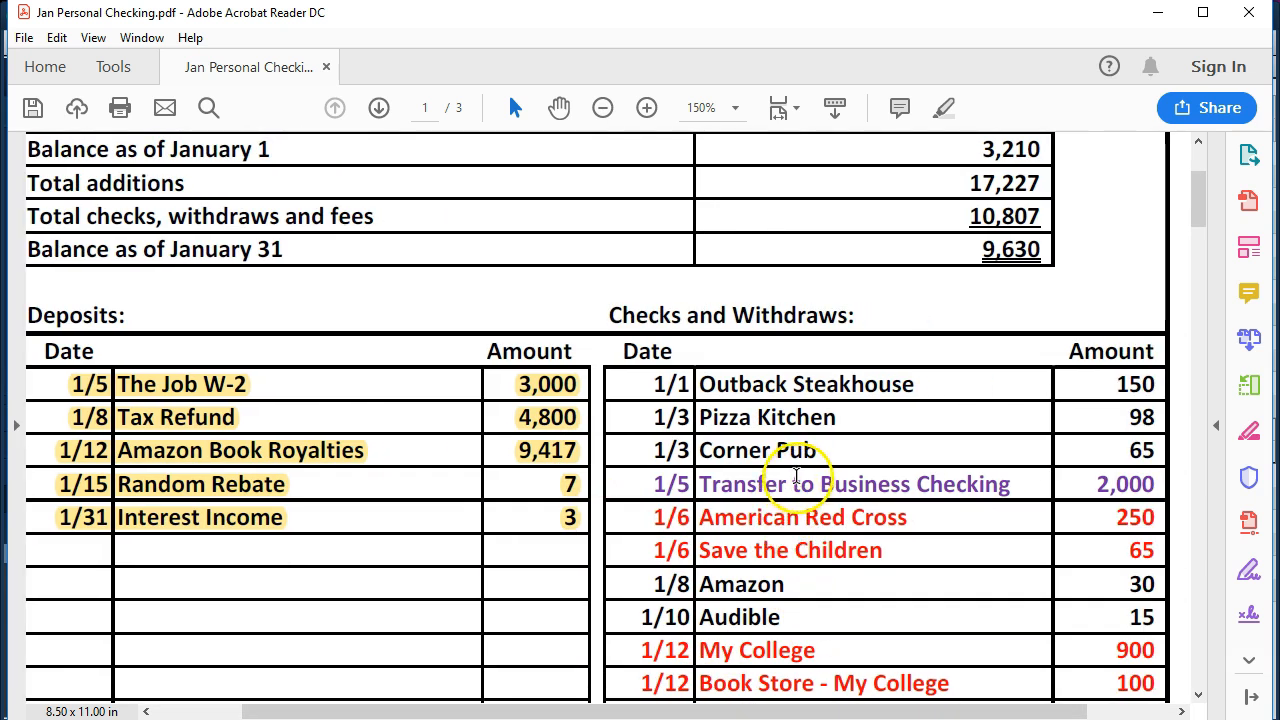
scroll(795, 476, down, 1)
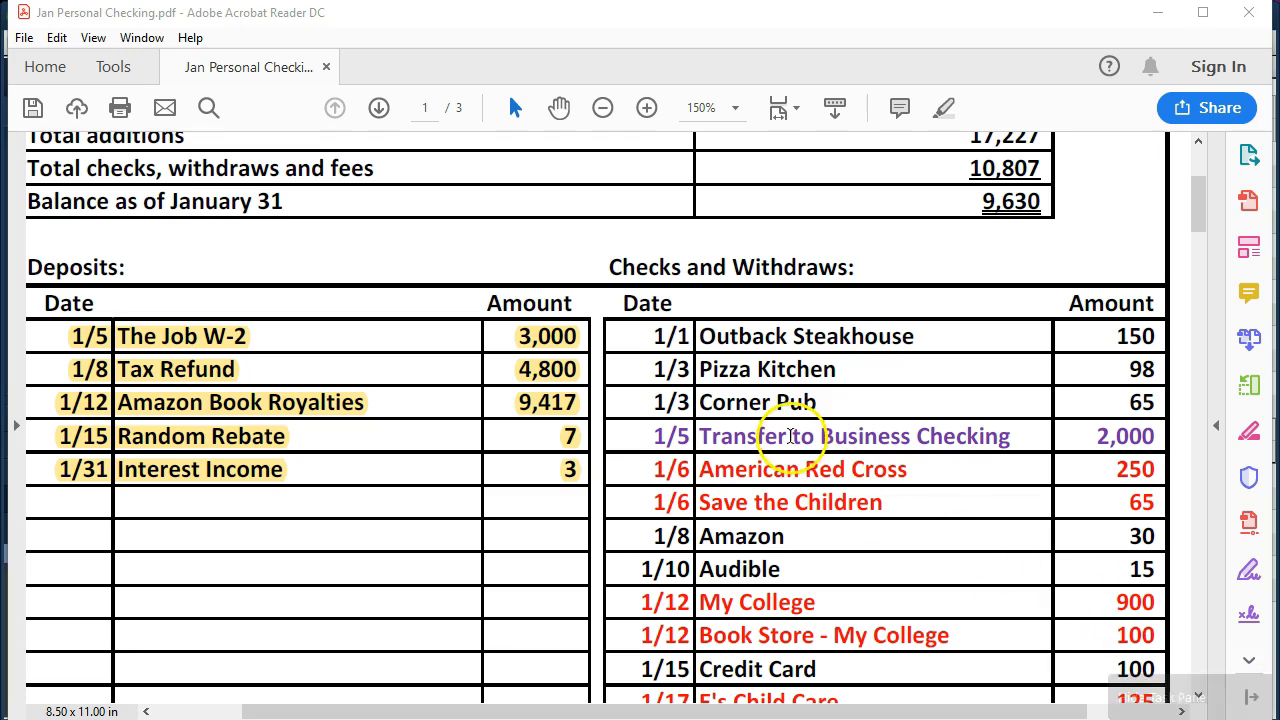
scroll(777, 423, down, 2)
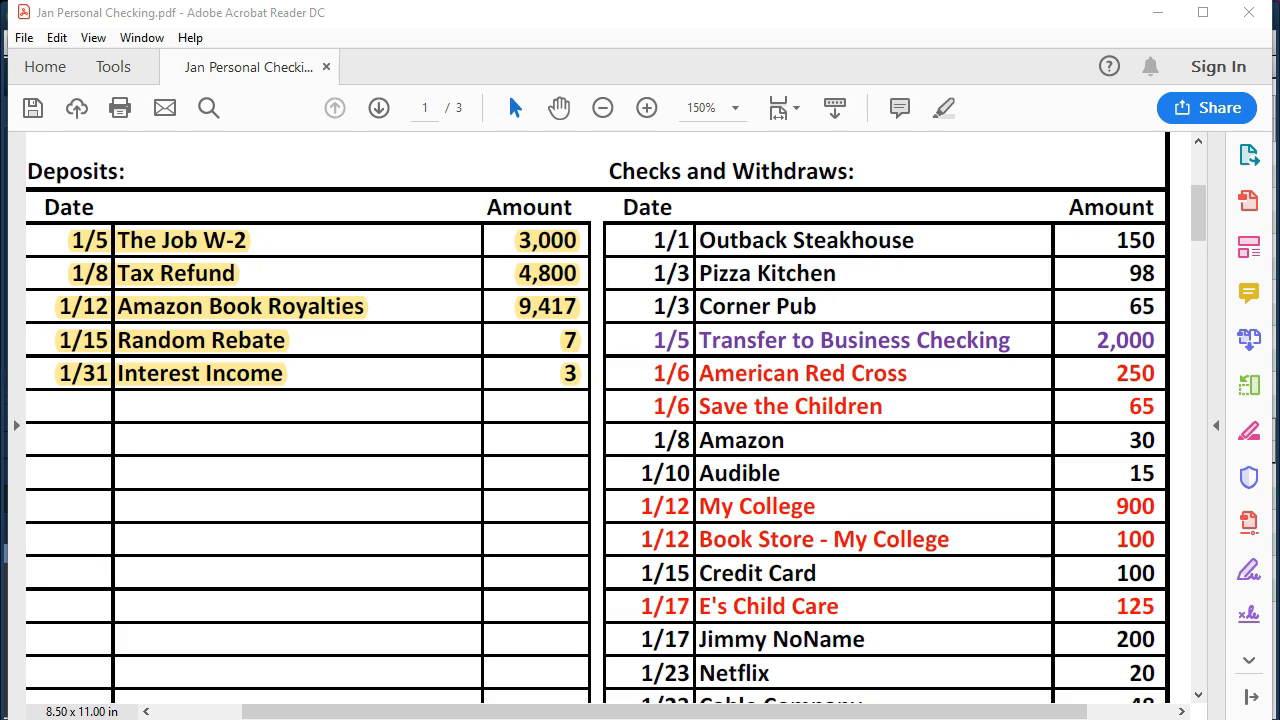
scroll(807, 430, down, 1)
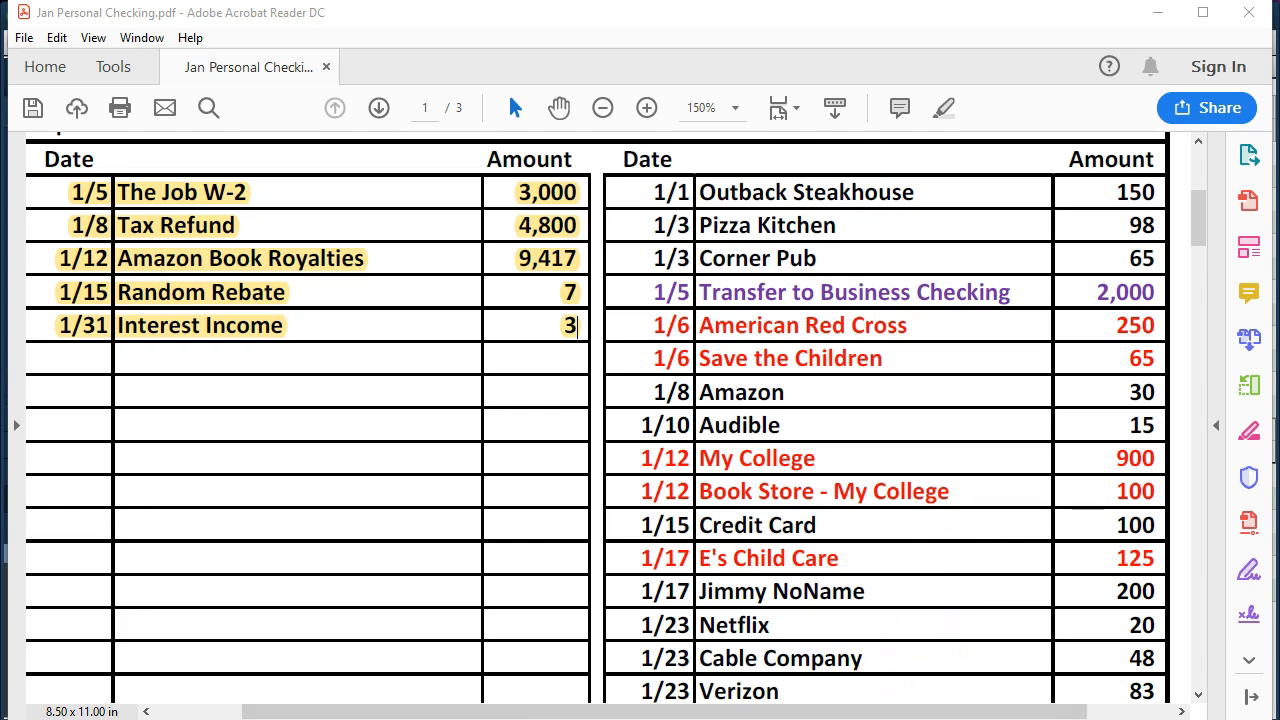
Return to the QuickBooks register and begin an entry dated 01/01/20 with number E and payee Outback Steakhouse.
click(660, 719)
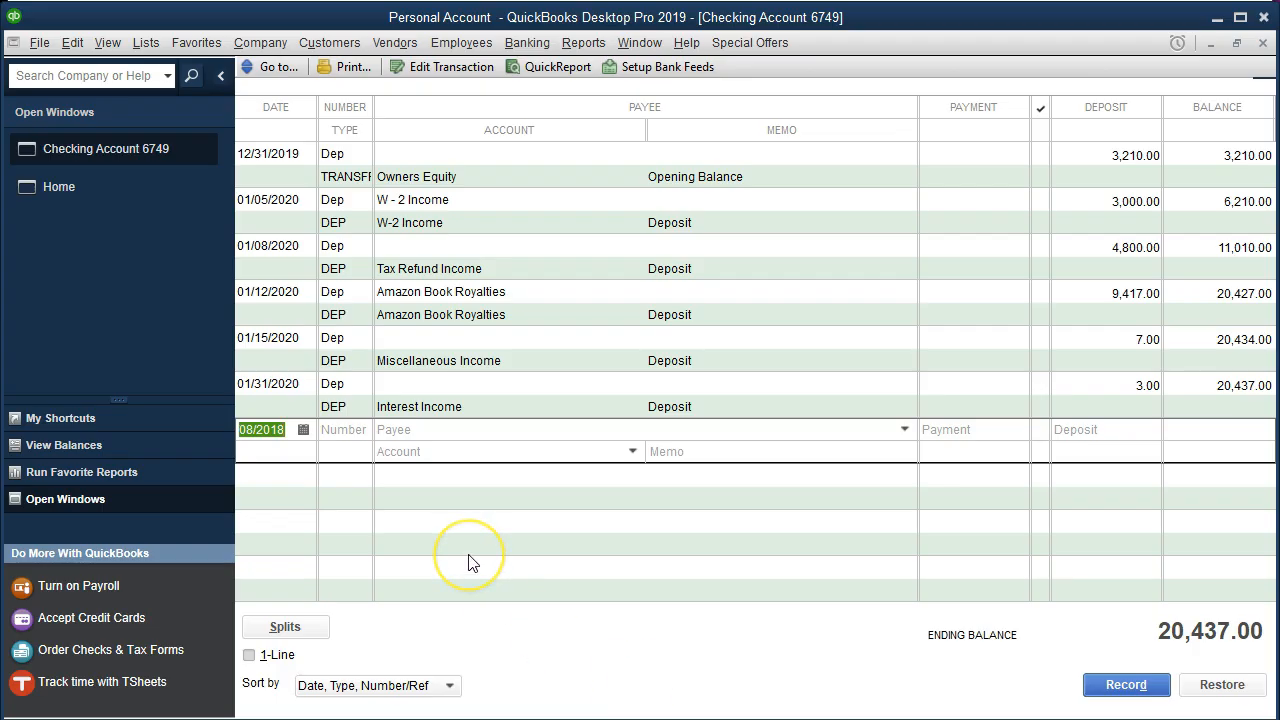
text(0101)
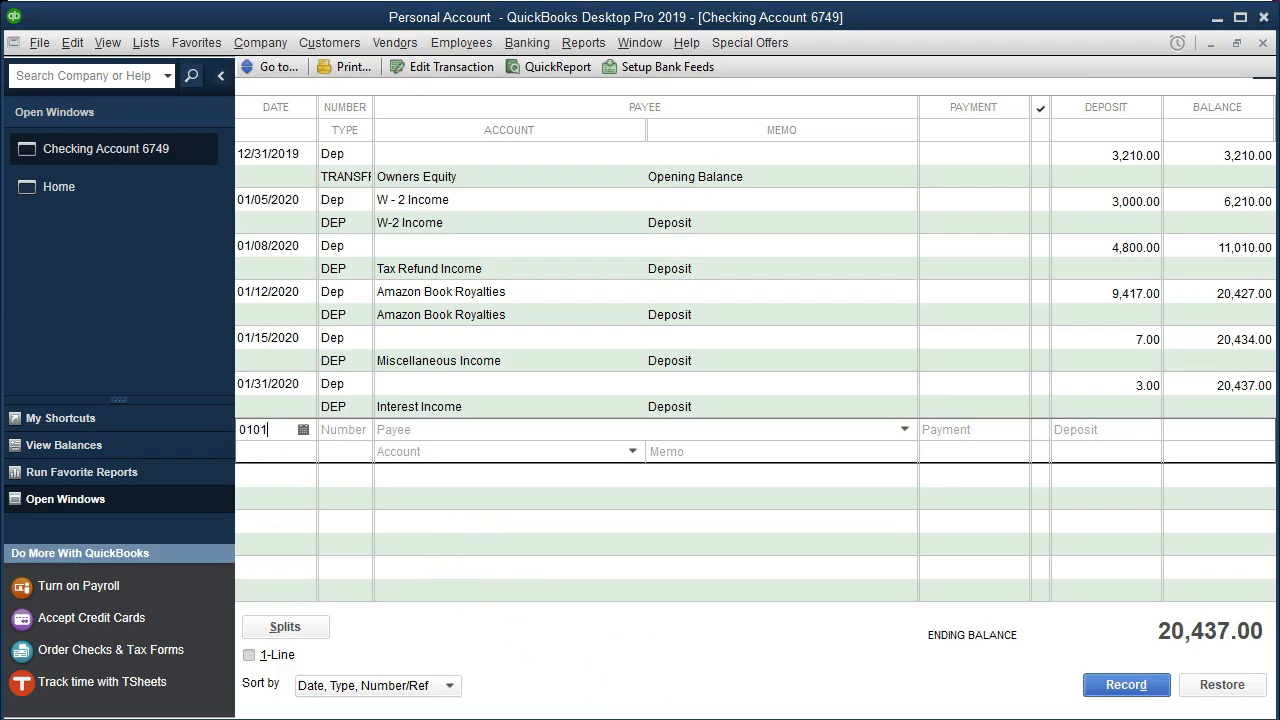
text(20)
key(Tab)
text(E)
key(Tab)
text(OUtback )
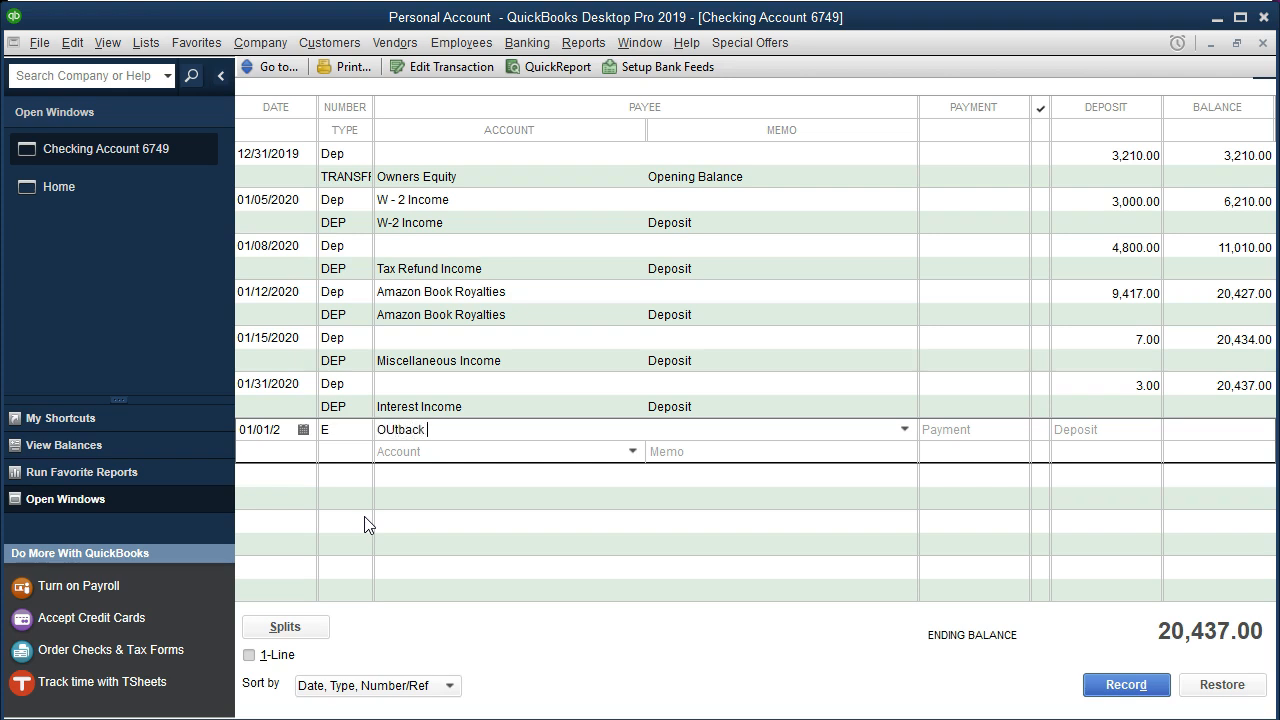
text(Steakhouse)
click(525, 433)
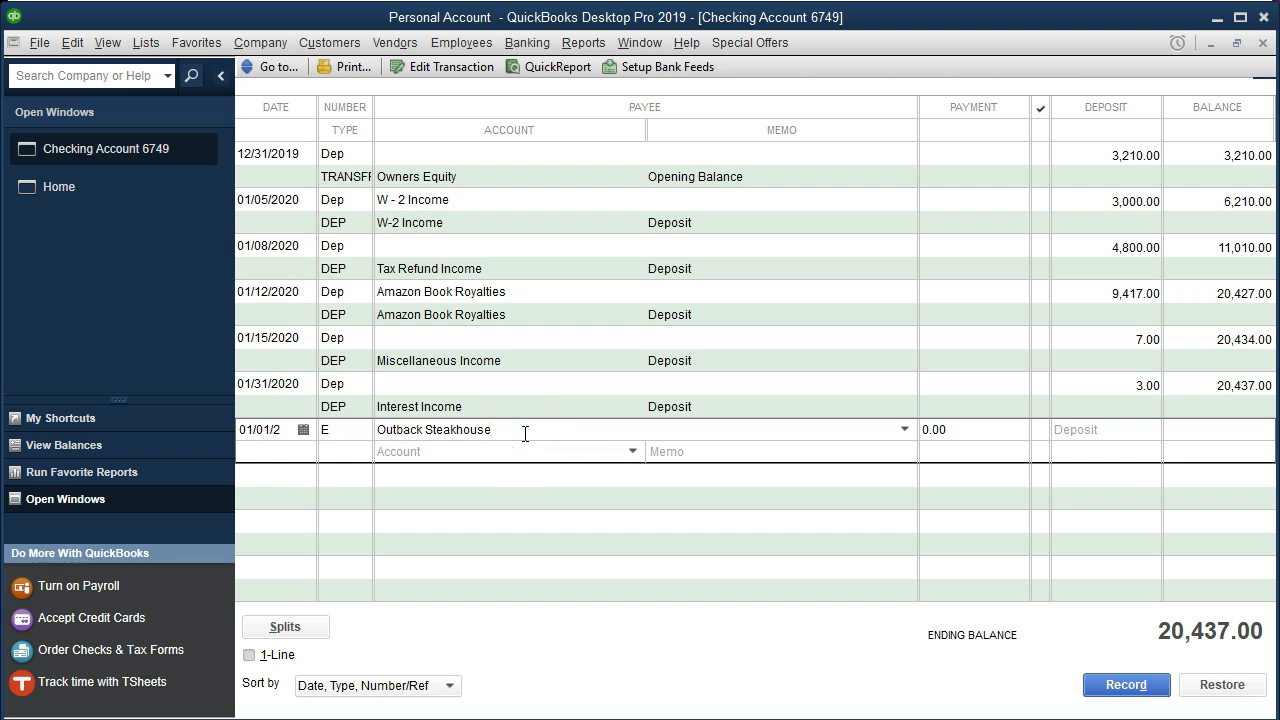
Quick-add Outback Steakhouse as a vendor and set the entry's payment to 150.
key(Tab)
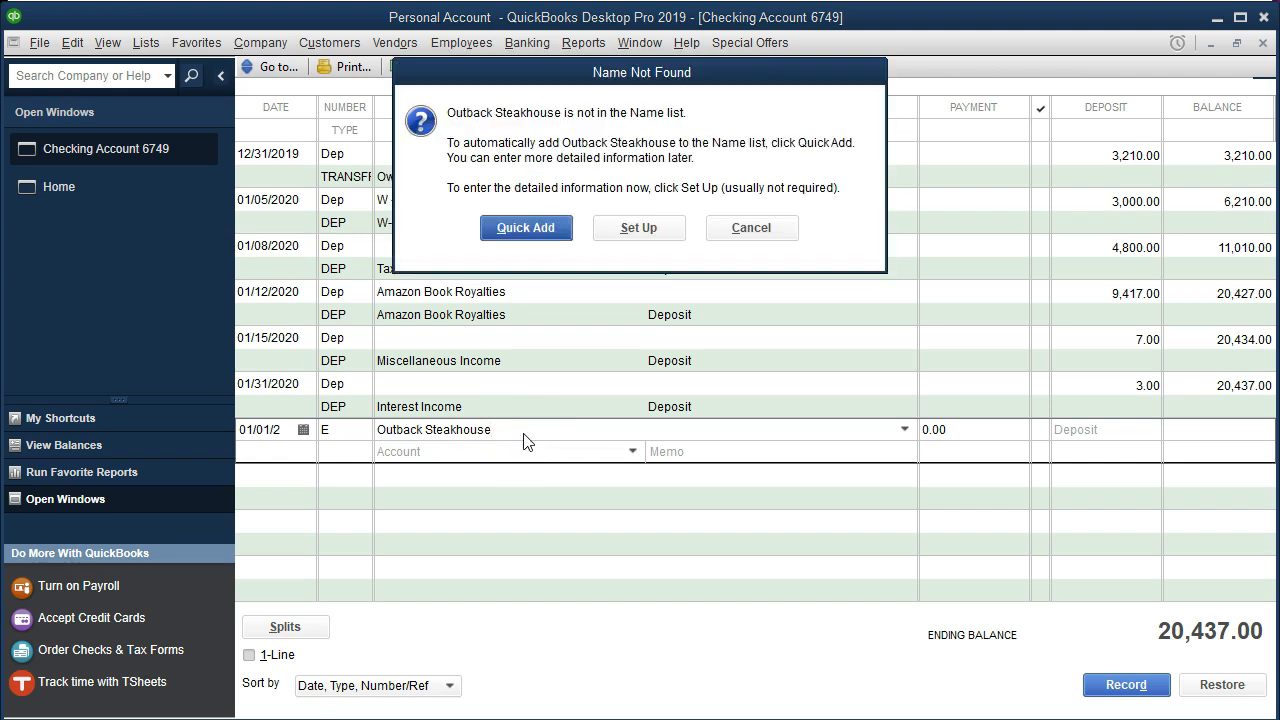
click(549, 238)
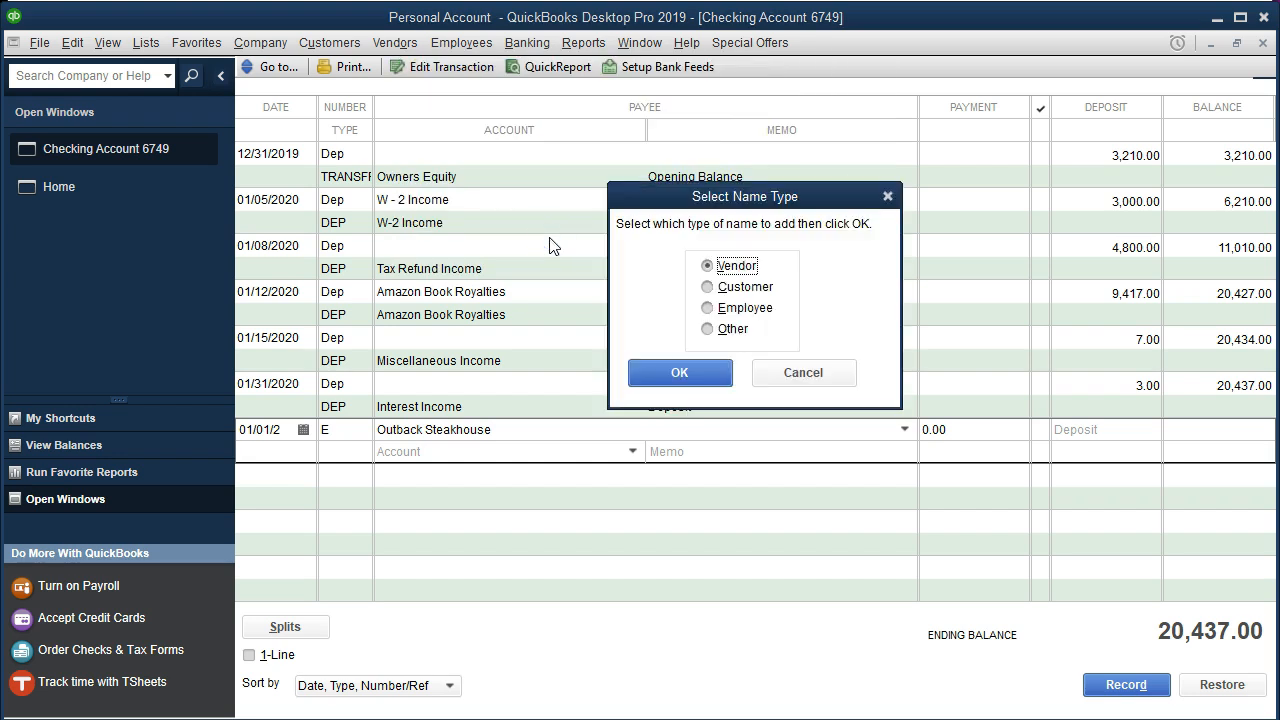
click(706, 270)
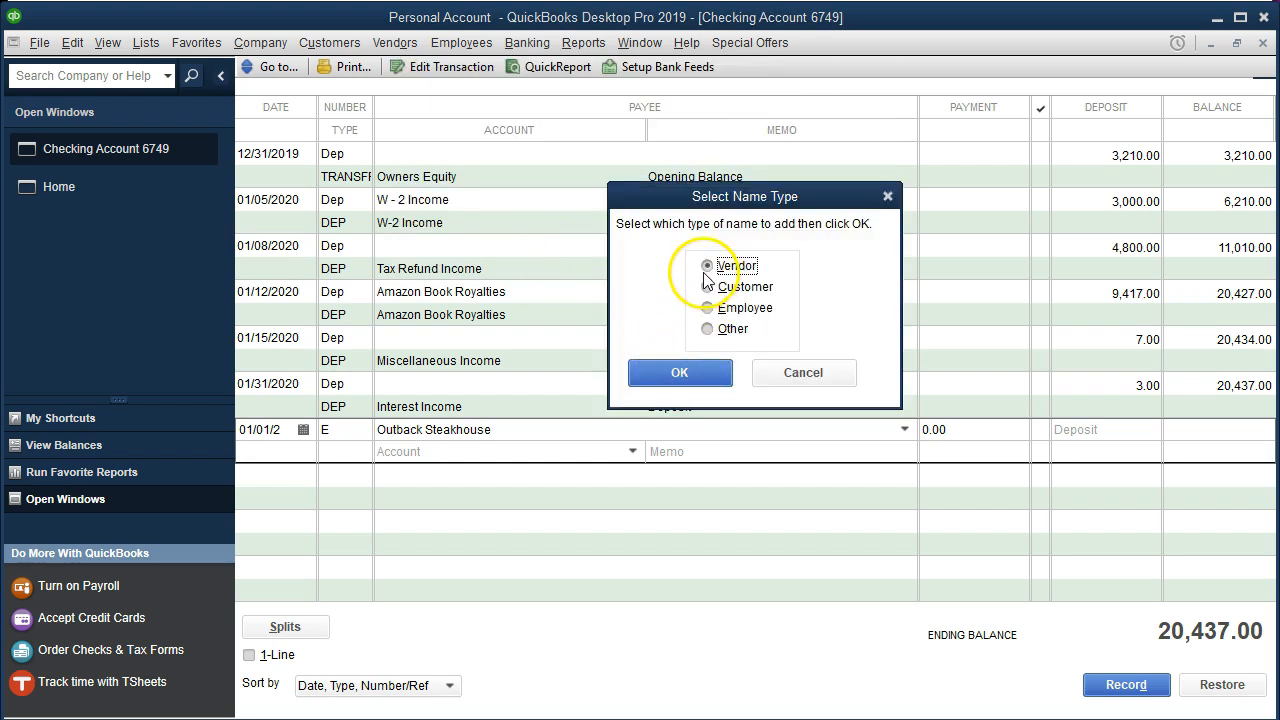
click(713, 373)
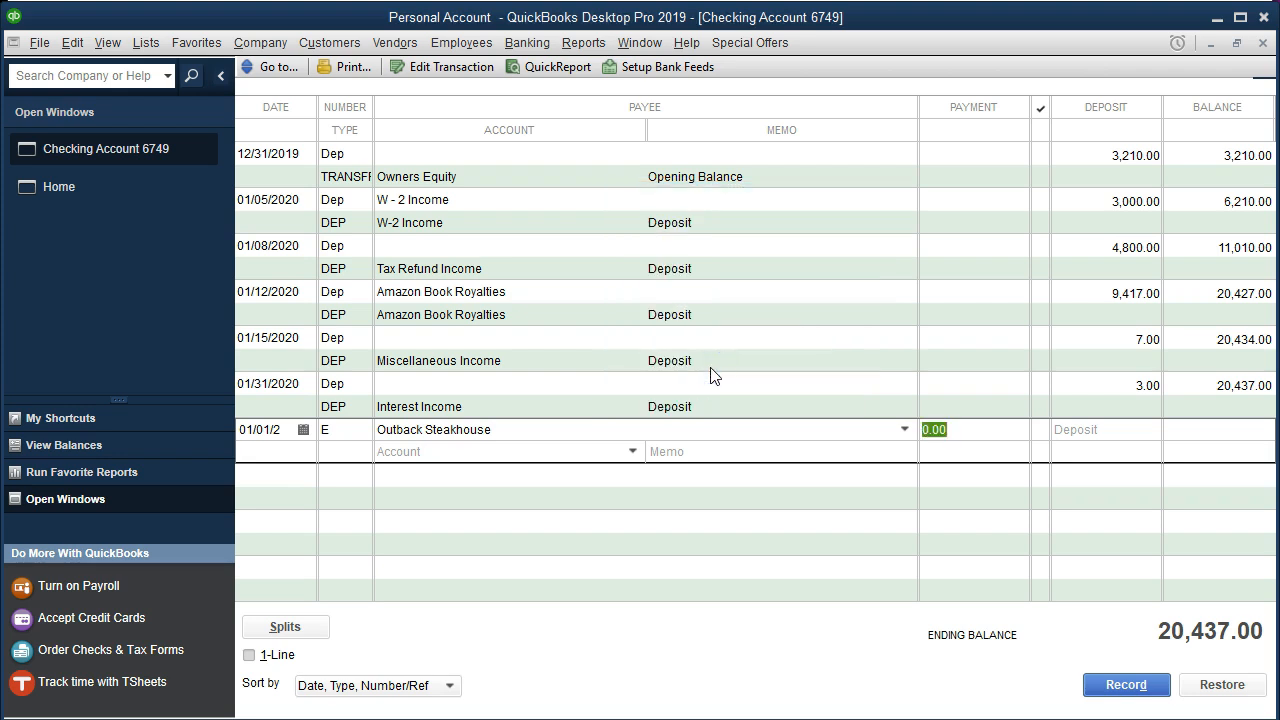
text(150)
key(Tab)
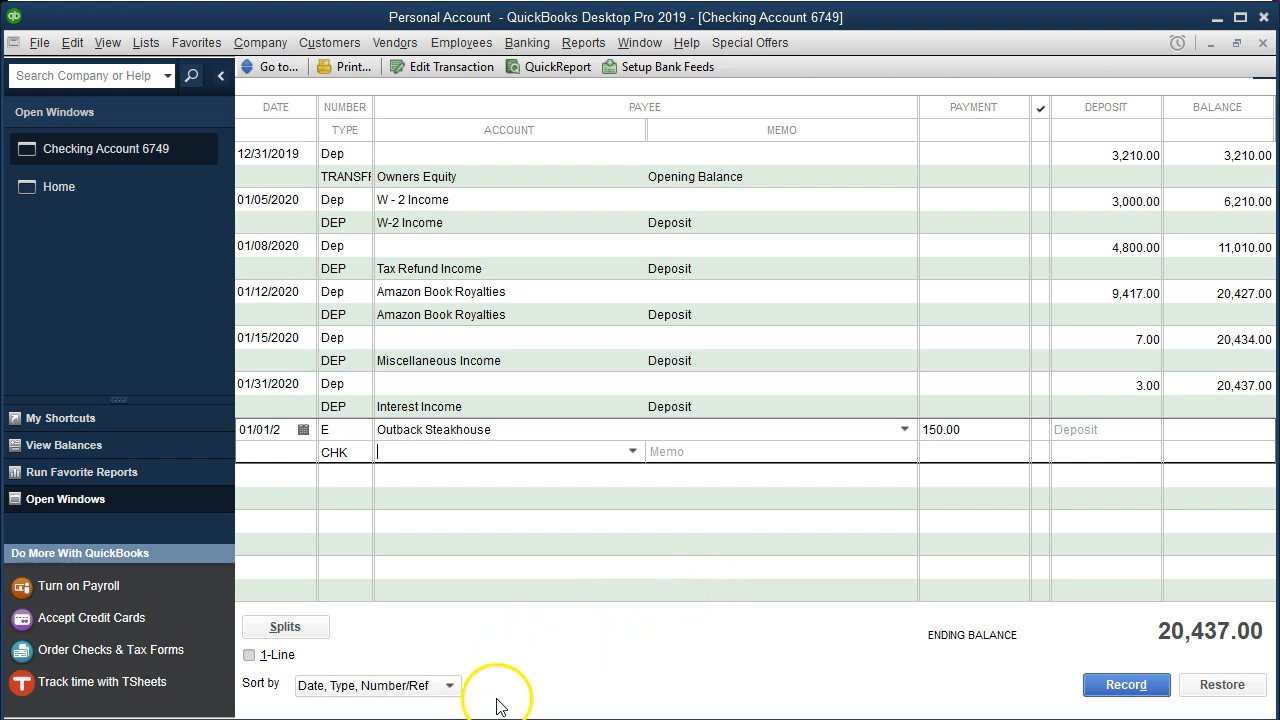
Assign the payment to a new expense account named Restaurants – Sit Down and record the entry.
text(Restaurants – Sit Down)
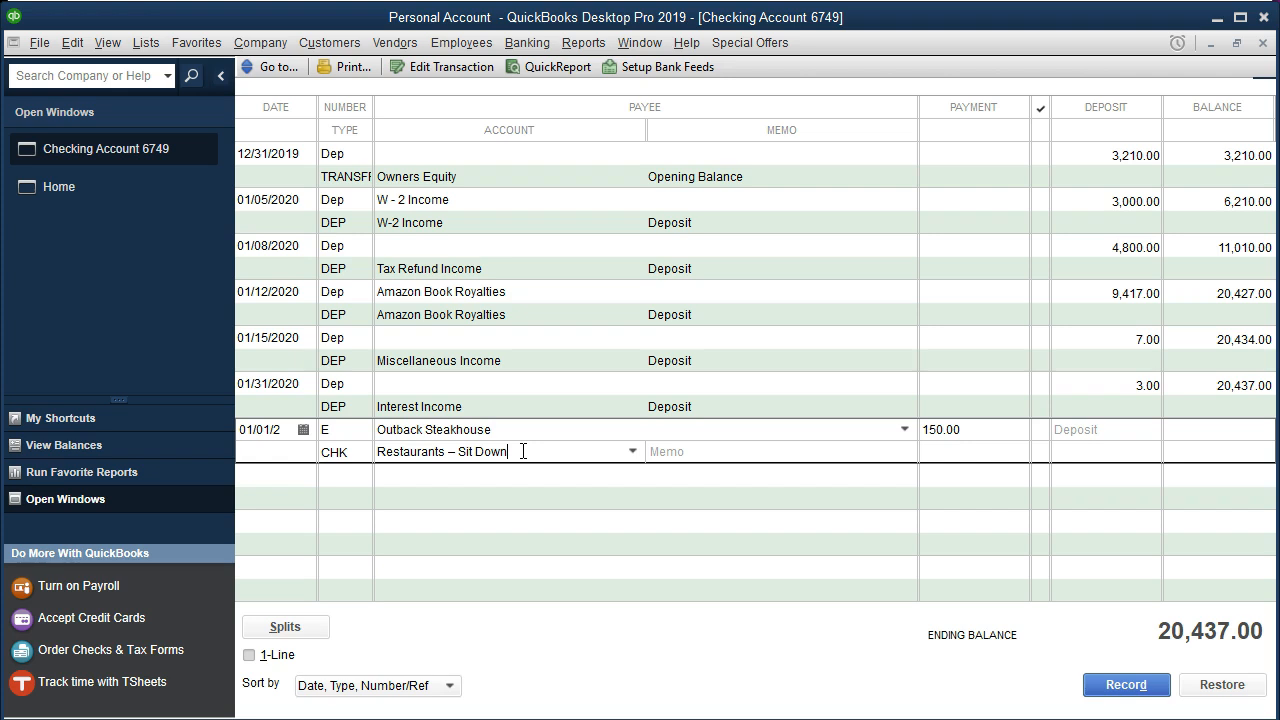
key(Tab)
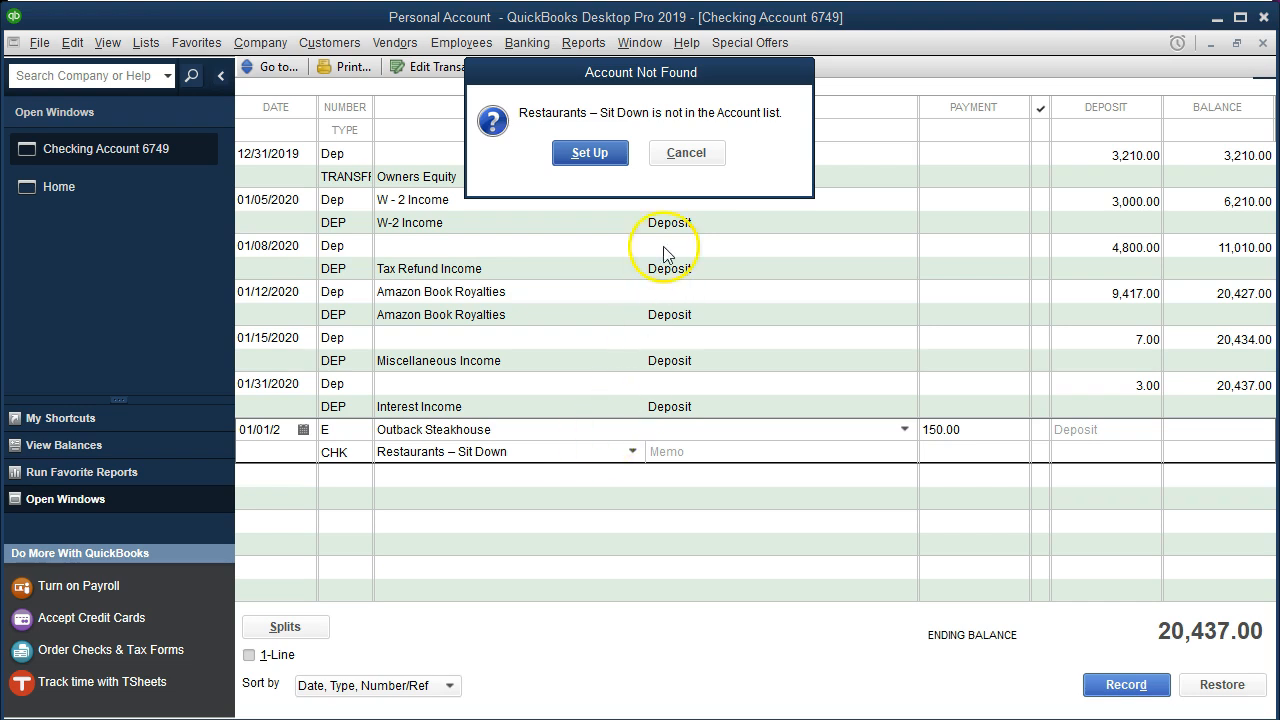
click(590, 153)
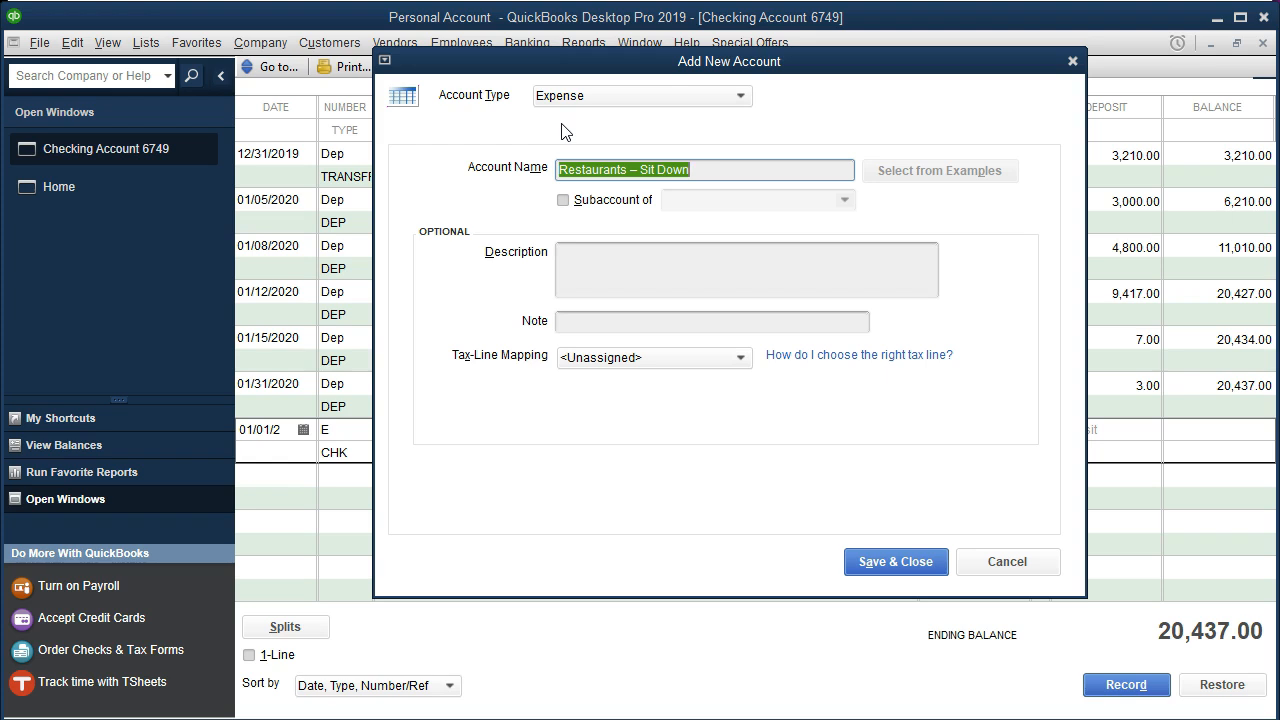
click(881, 566)
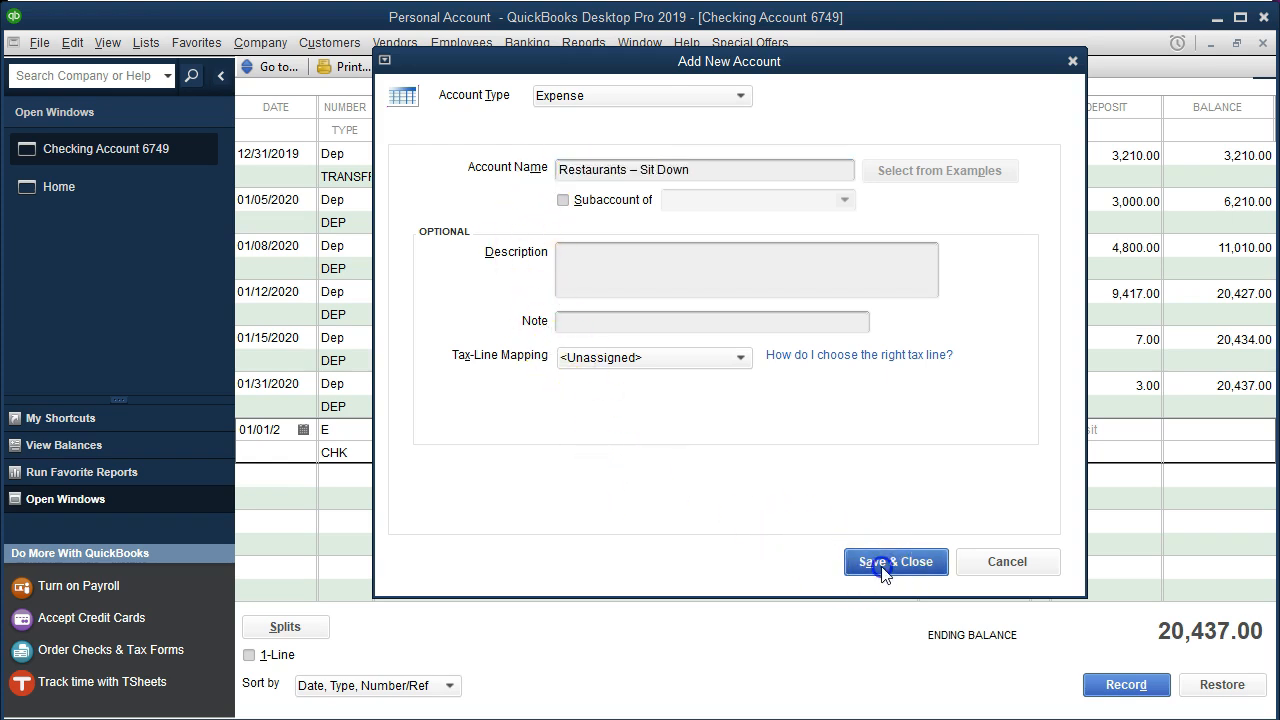
key(Return)
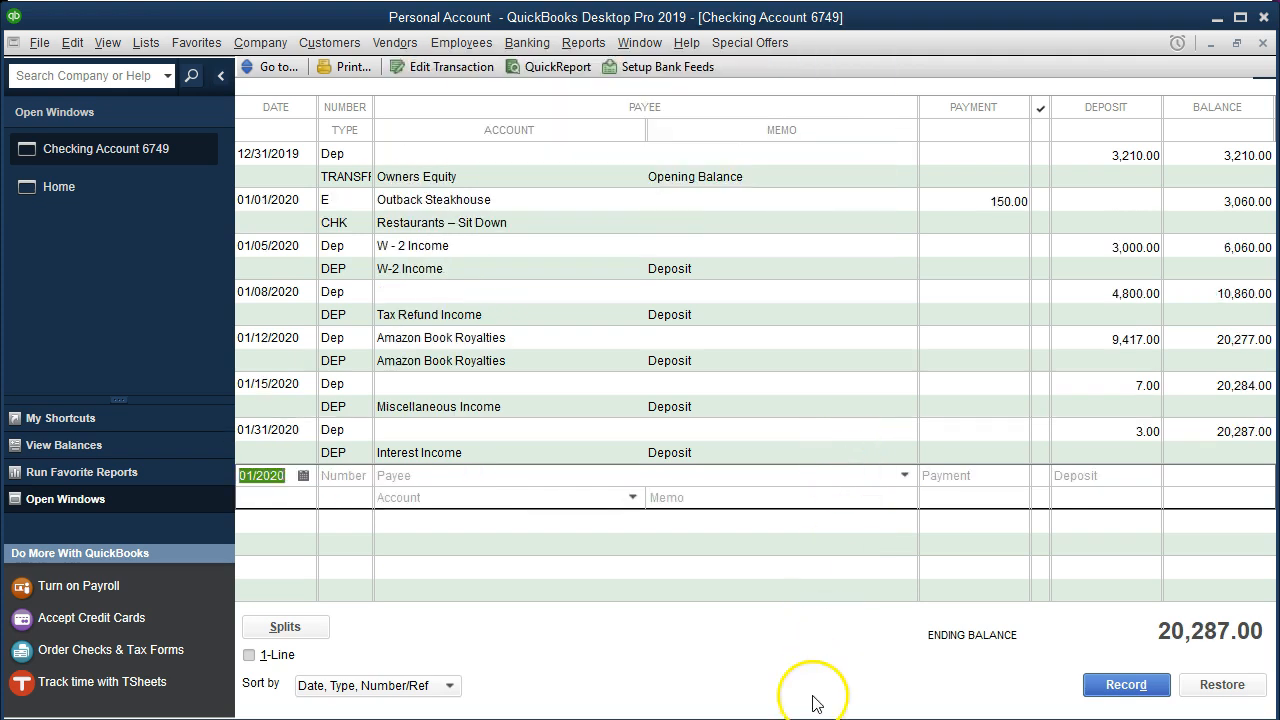
Switch to the statement PDF in Acrobat Reader and highlight the 1/1 Outback Steakhouse withdrawal row.
key(alt+Tab)
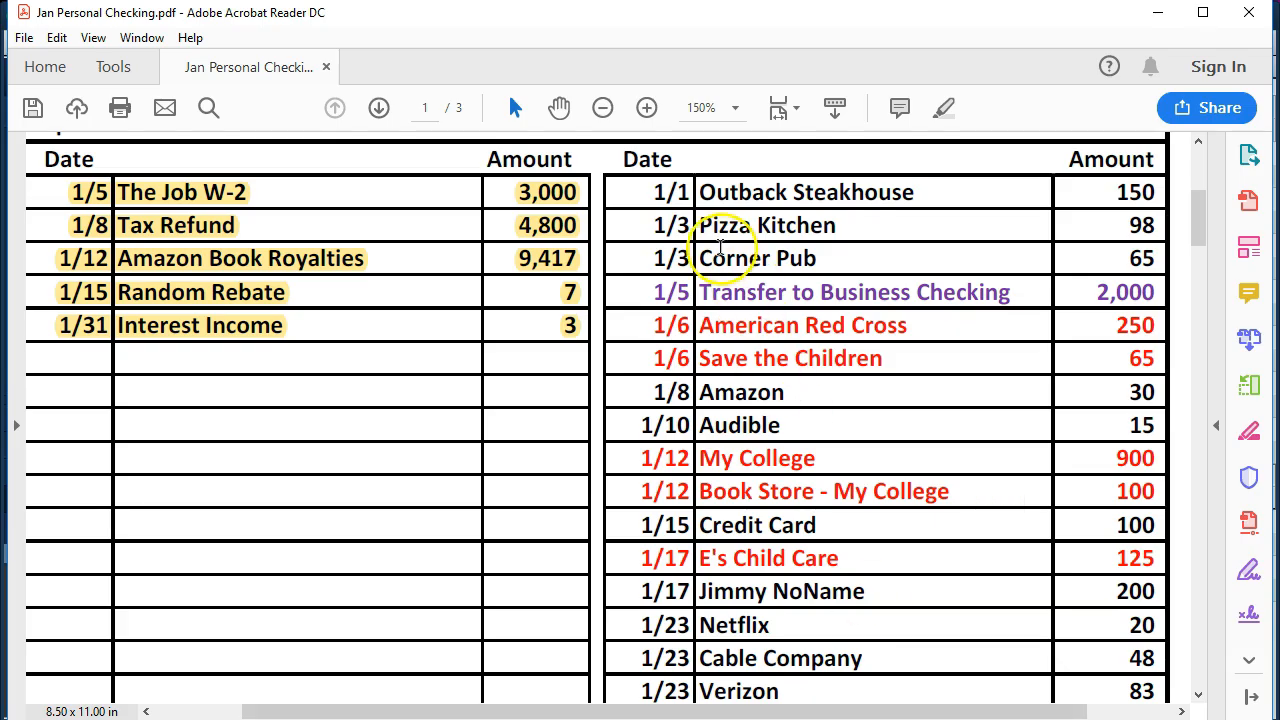
drag(649, 191, 1140, 200)
right_click(1140, 200)
click(1095, 256)
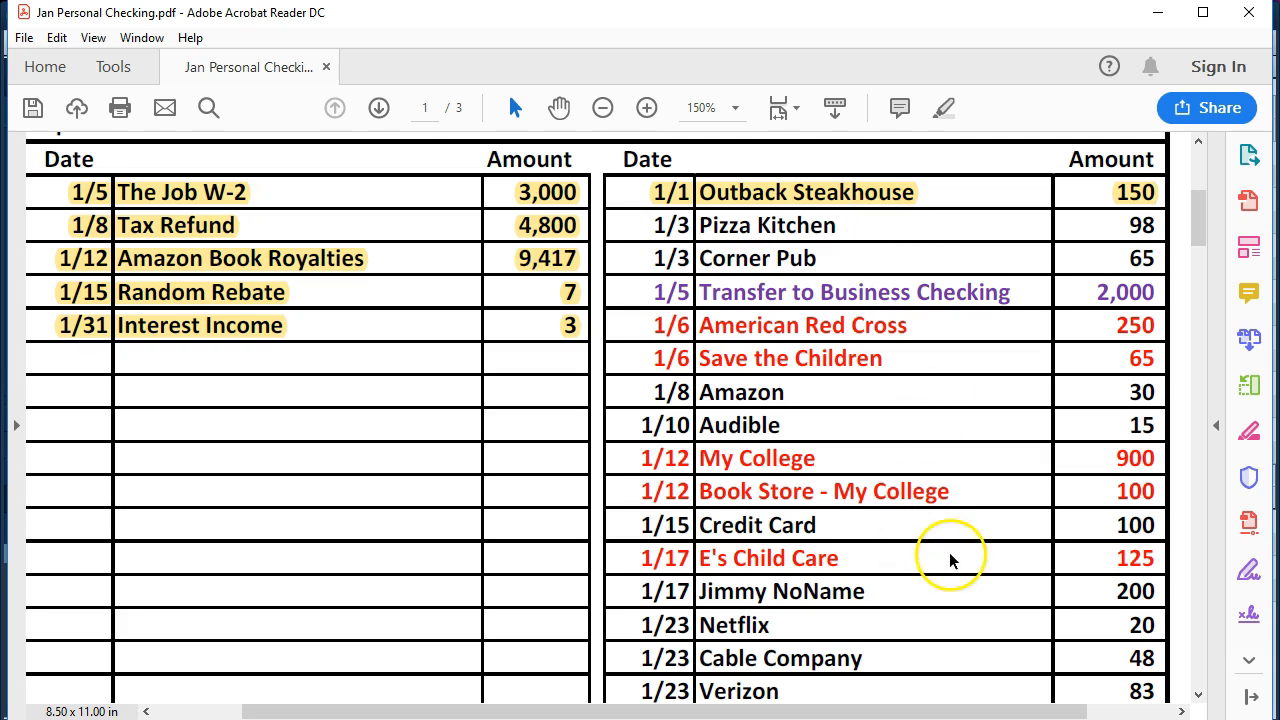
Return to the QuickBooks register and begin an entry dated 01/03/2020 with number e and payee Pizza Kitchen.
key(alt+Tab)
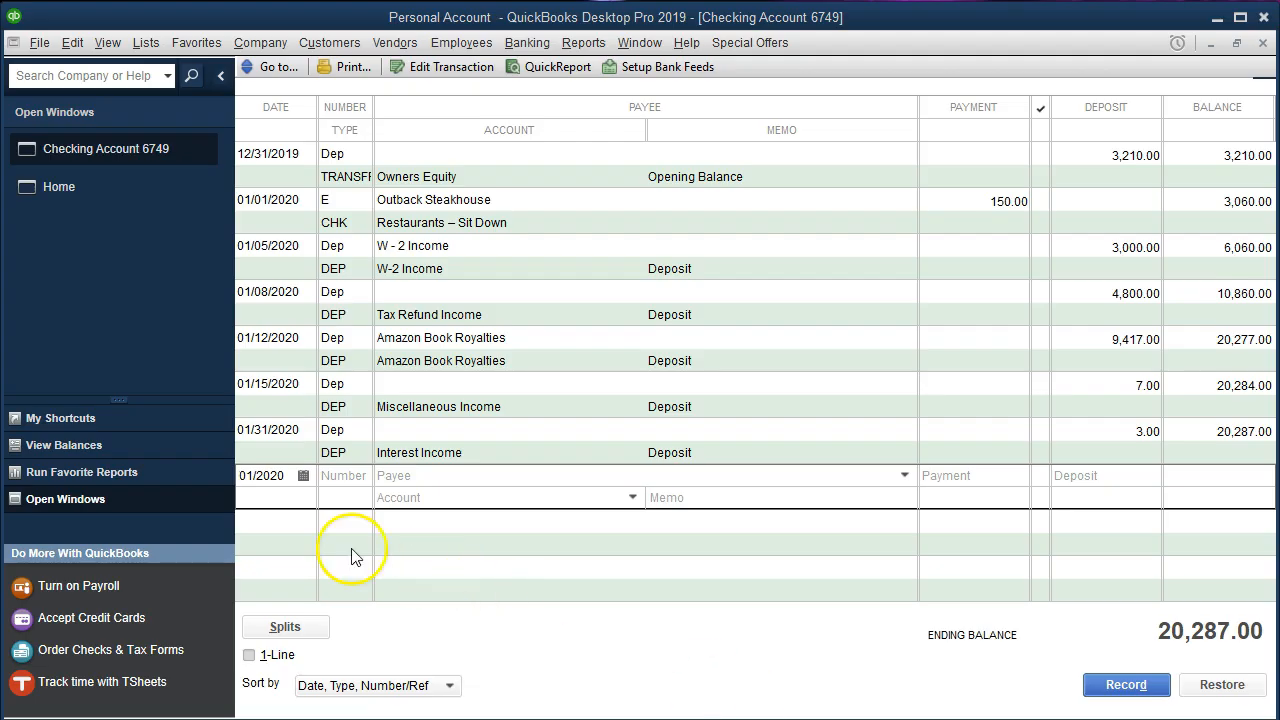
click(265, 477)
key(plus)
key(plus)
key(Tab)
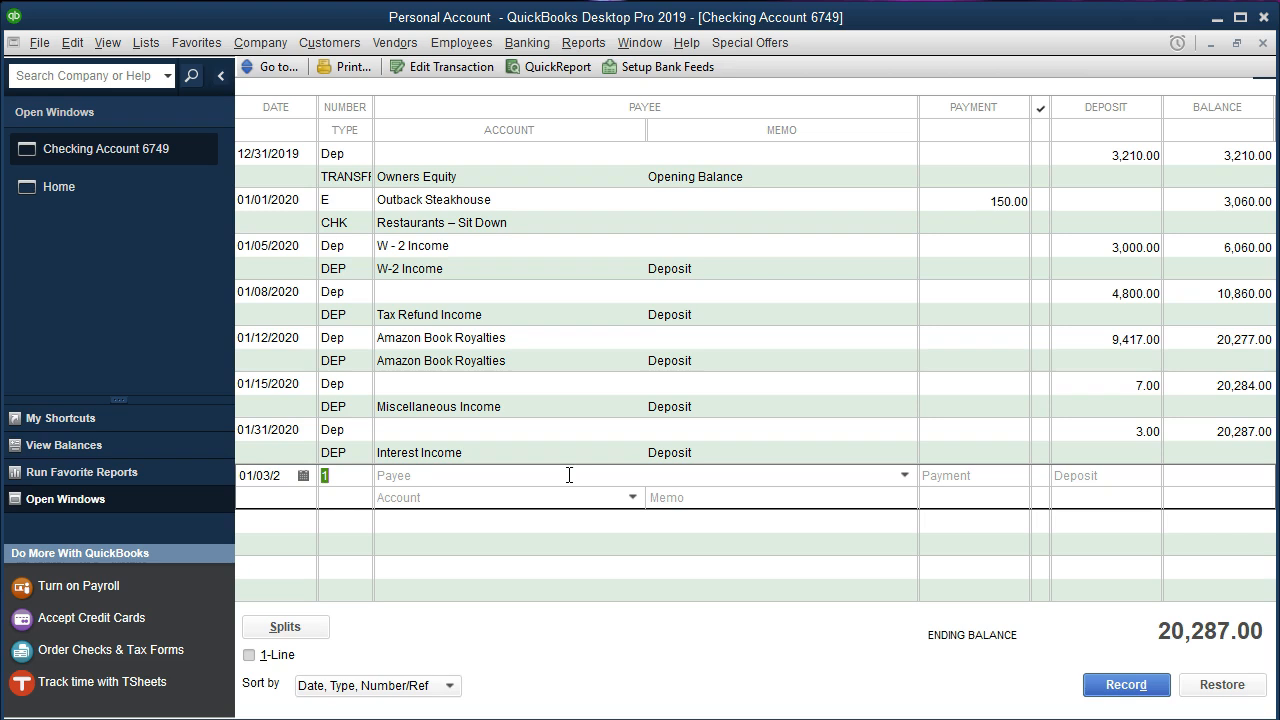
text(e)
key(Tab)
text(Pizza Kitchen)
Quick-add Pizza Kitchen as a vendor and set the entry's payment to 98.
key(Tab)
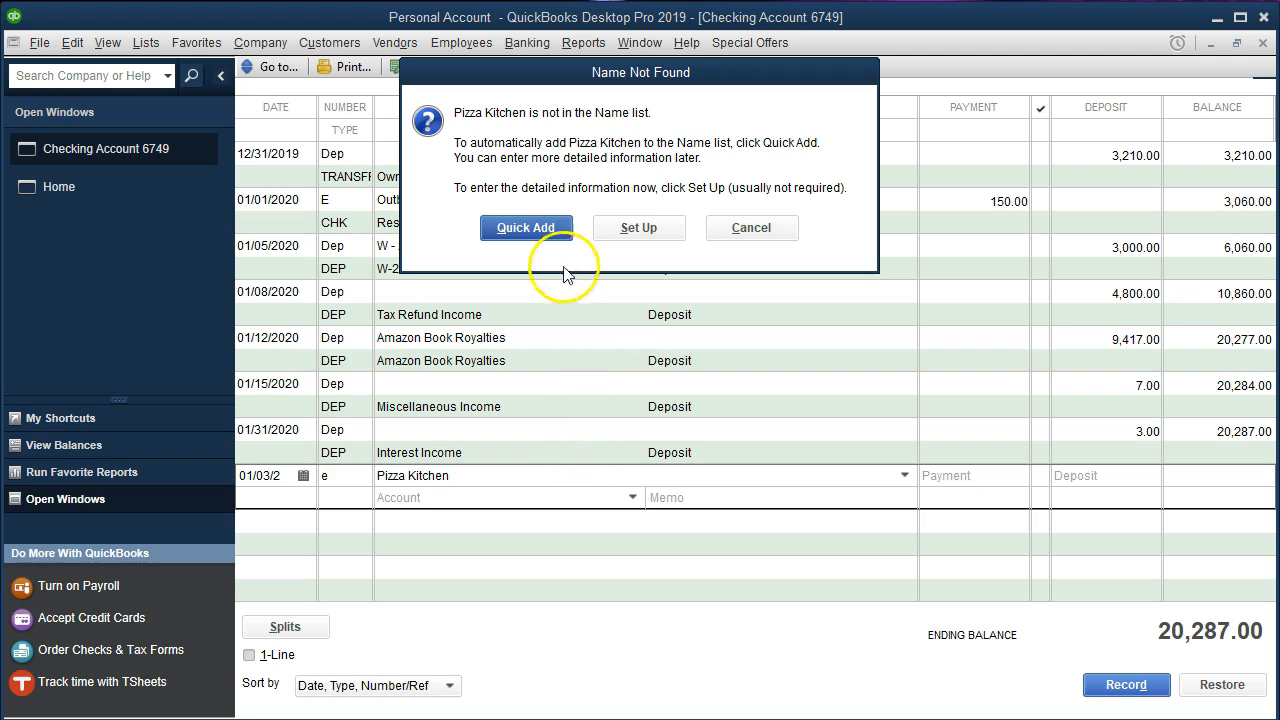
click(527, 228)
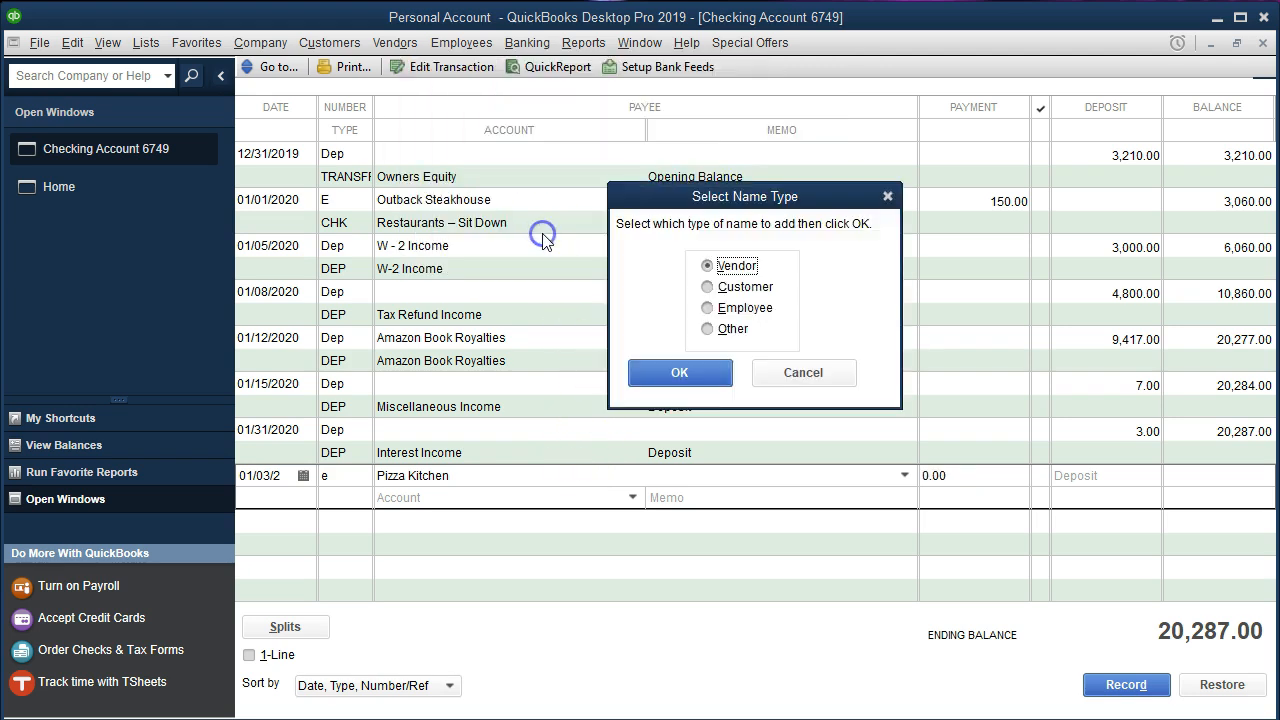
click(643, 381)
text(98)
key(Tab)
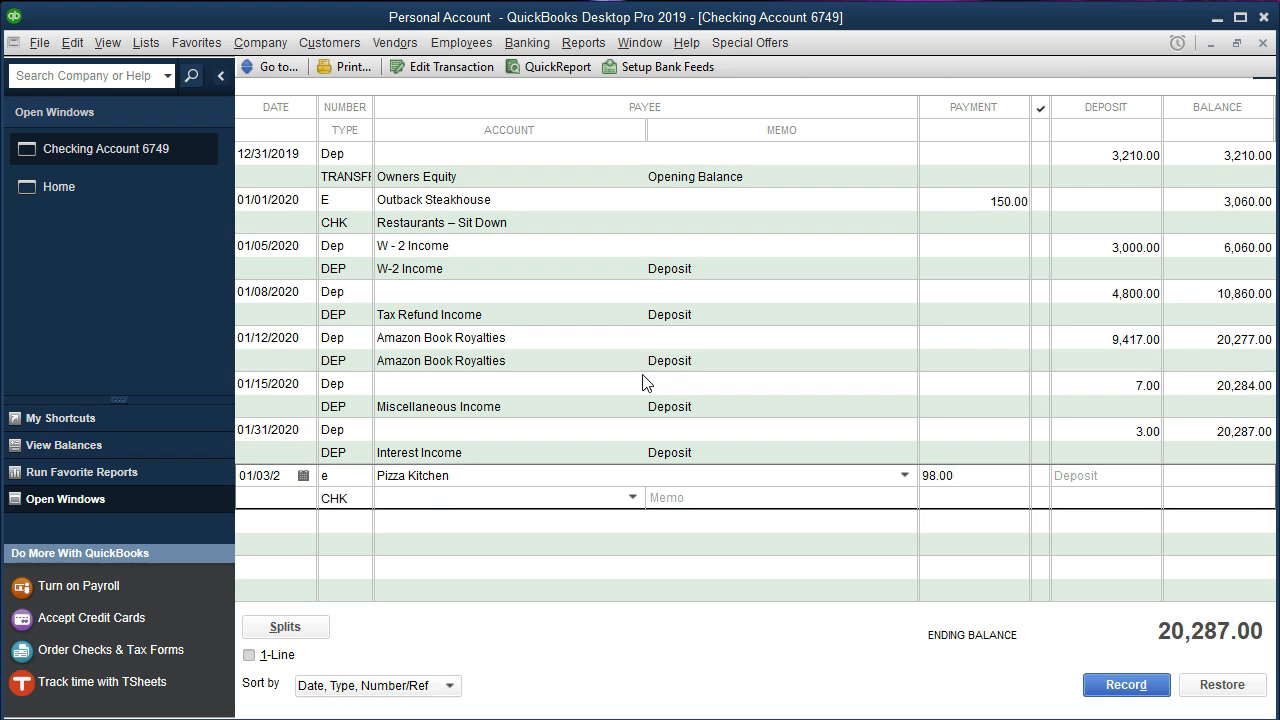
Assign the Pizza Kitchen payment to the Restaurants – Sit Down account and record it, accepting the future date.
text(Restaurants – Sit Down)
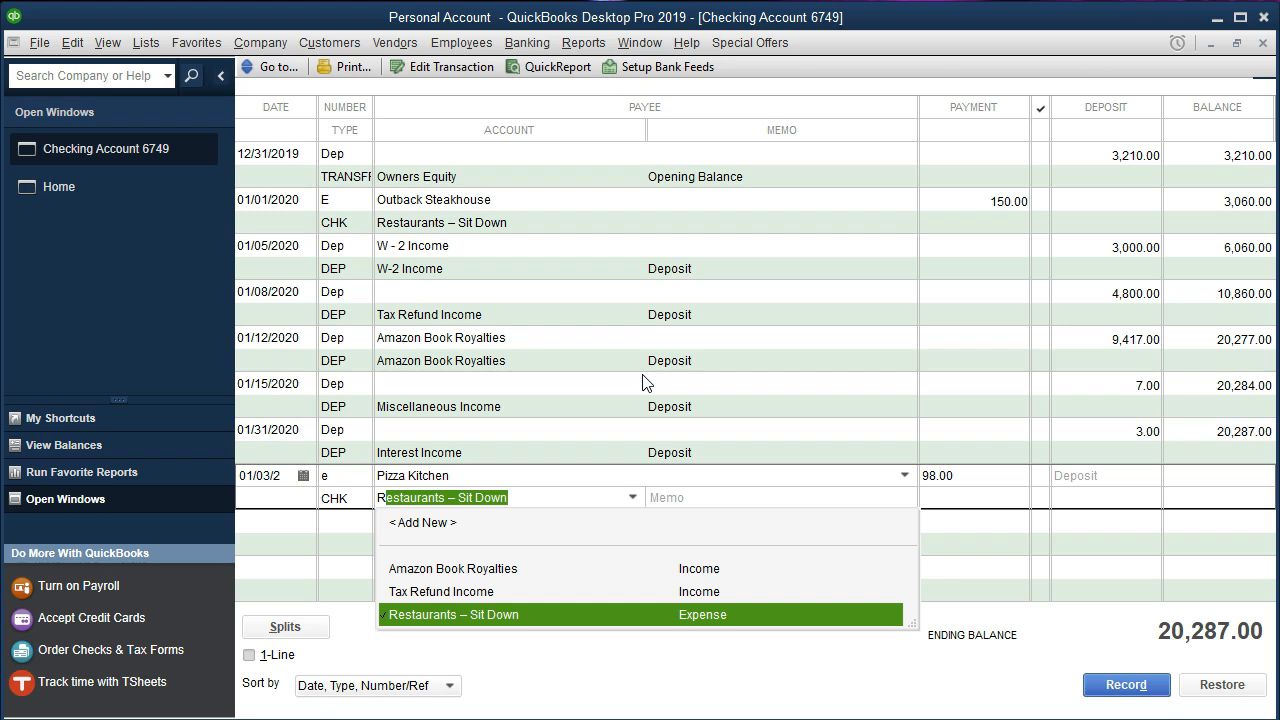
click(633, 497)
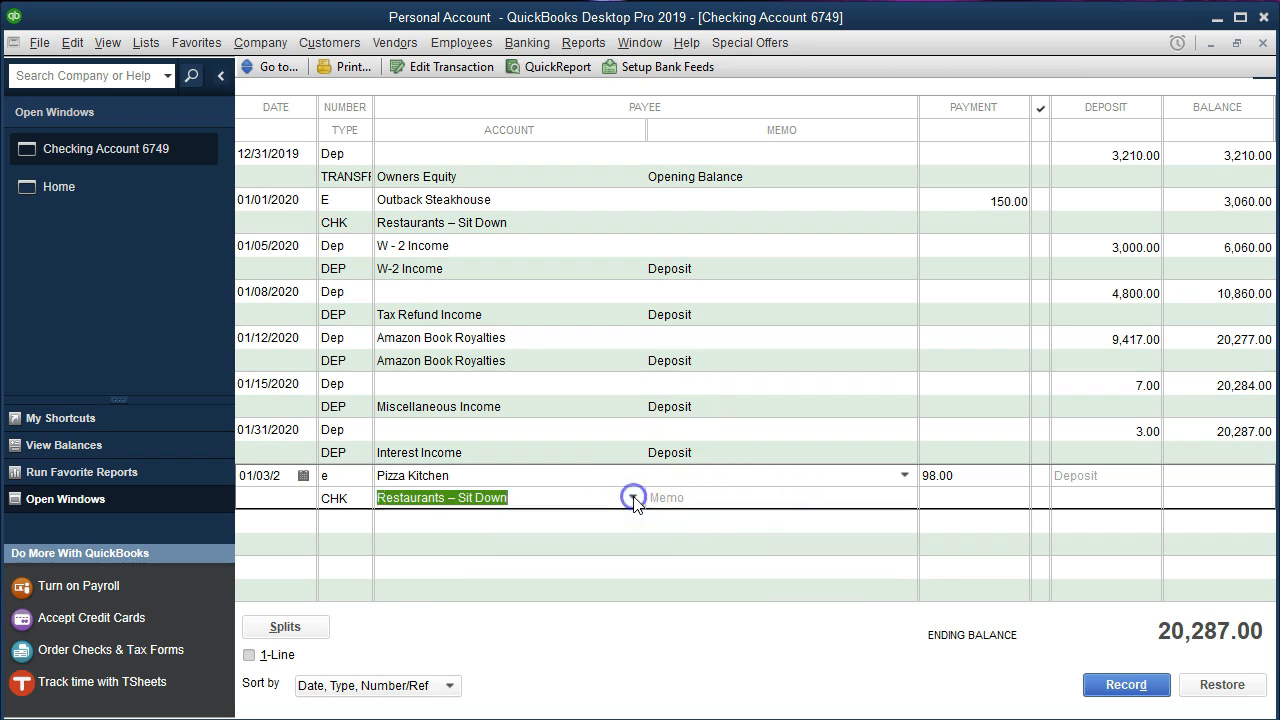
click(633, 497)
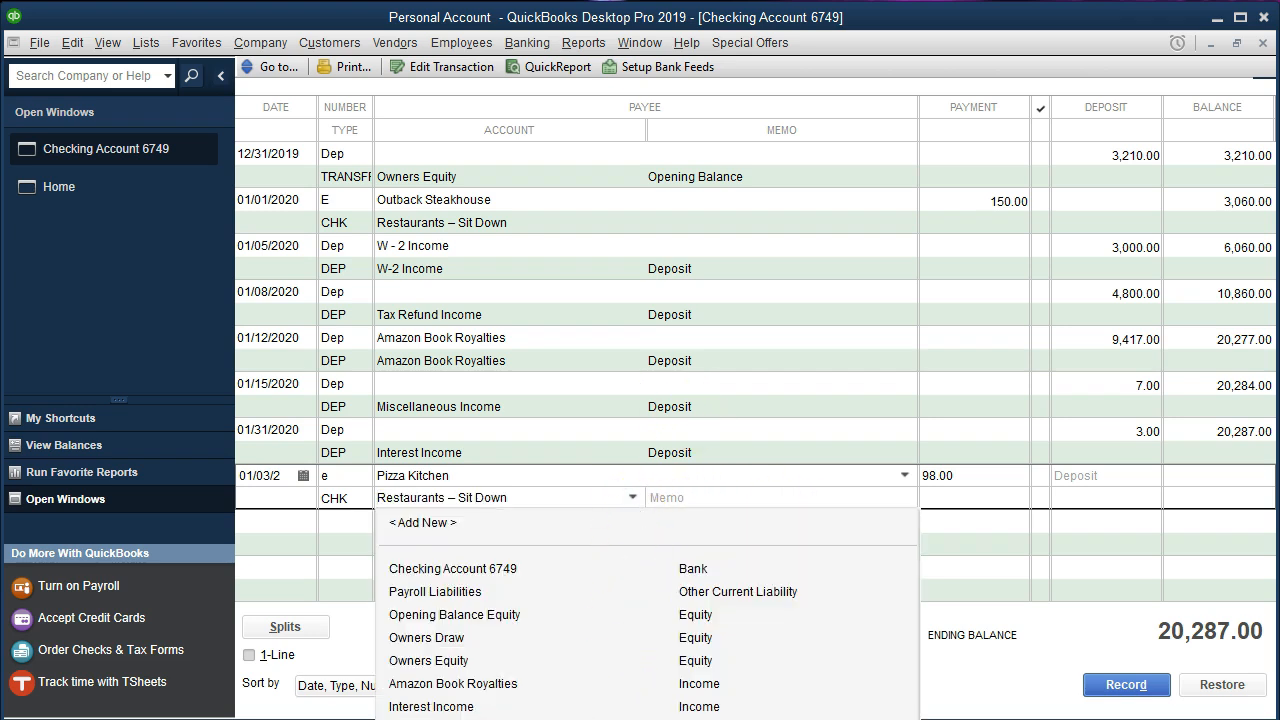
drag(523, 506, 226, 503)
text(Re)
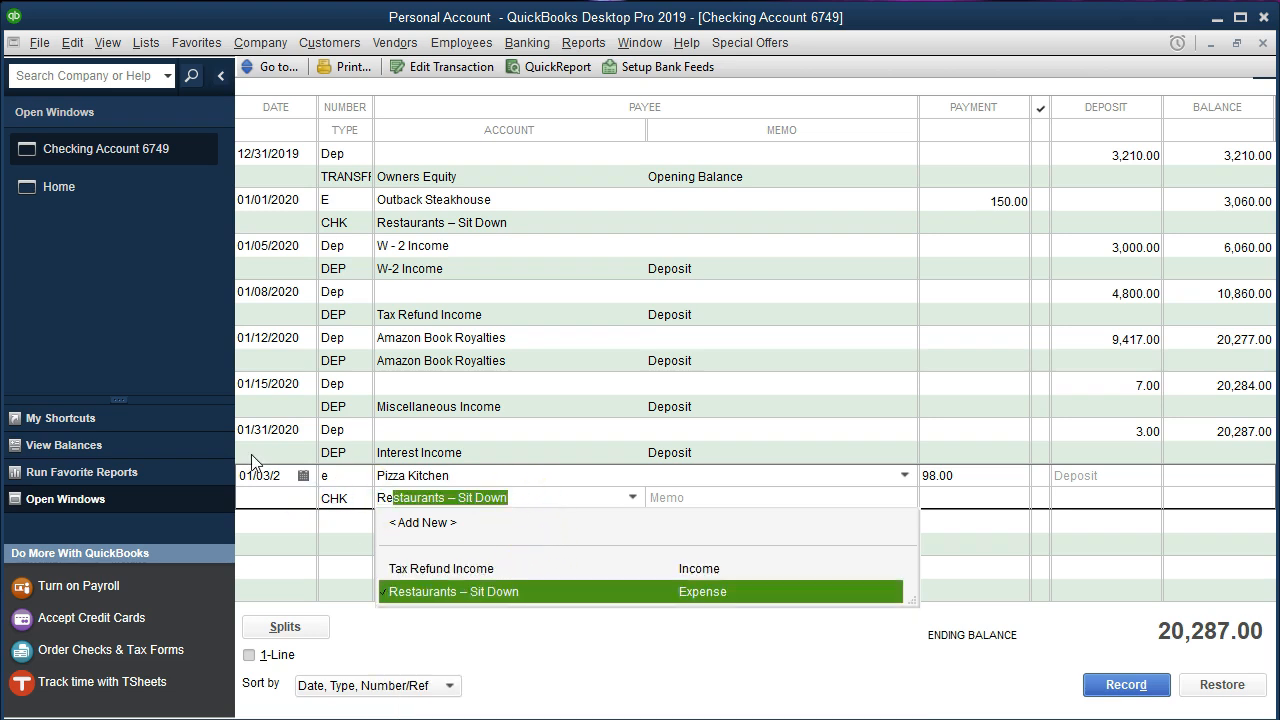
key(Tab)
key(Return)
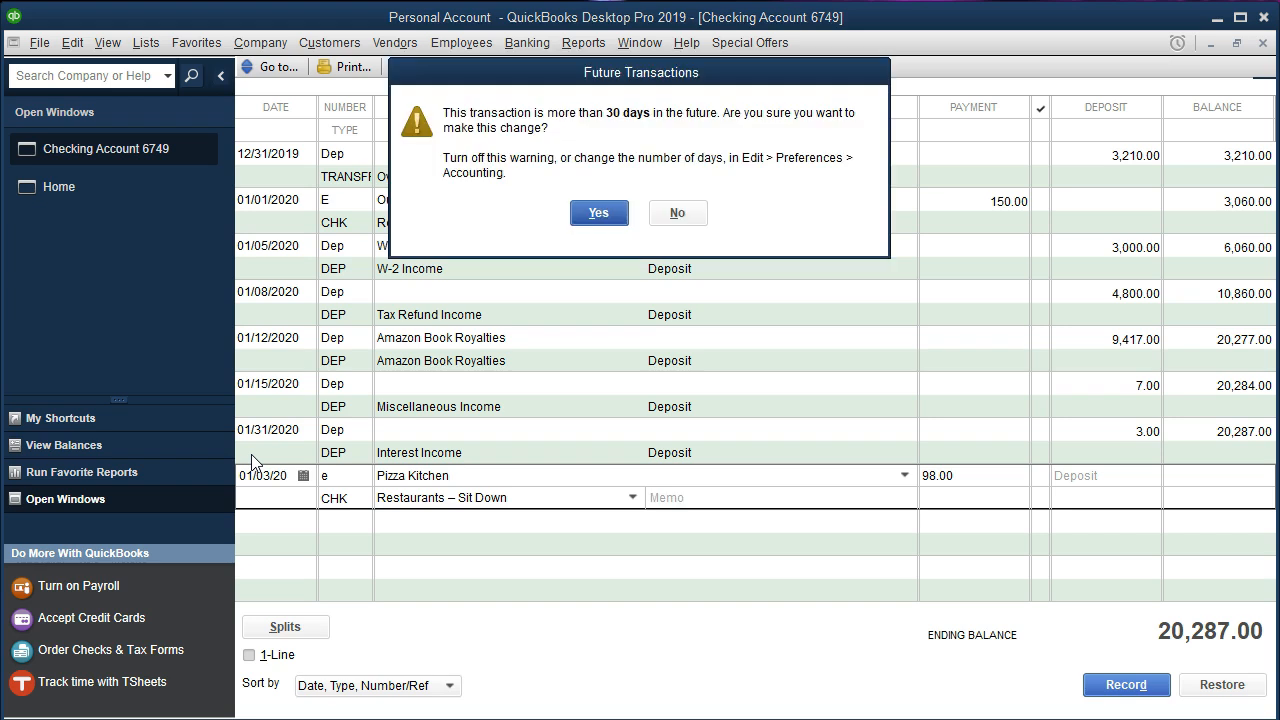
click(590, 213)
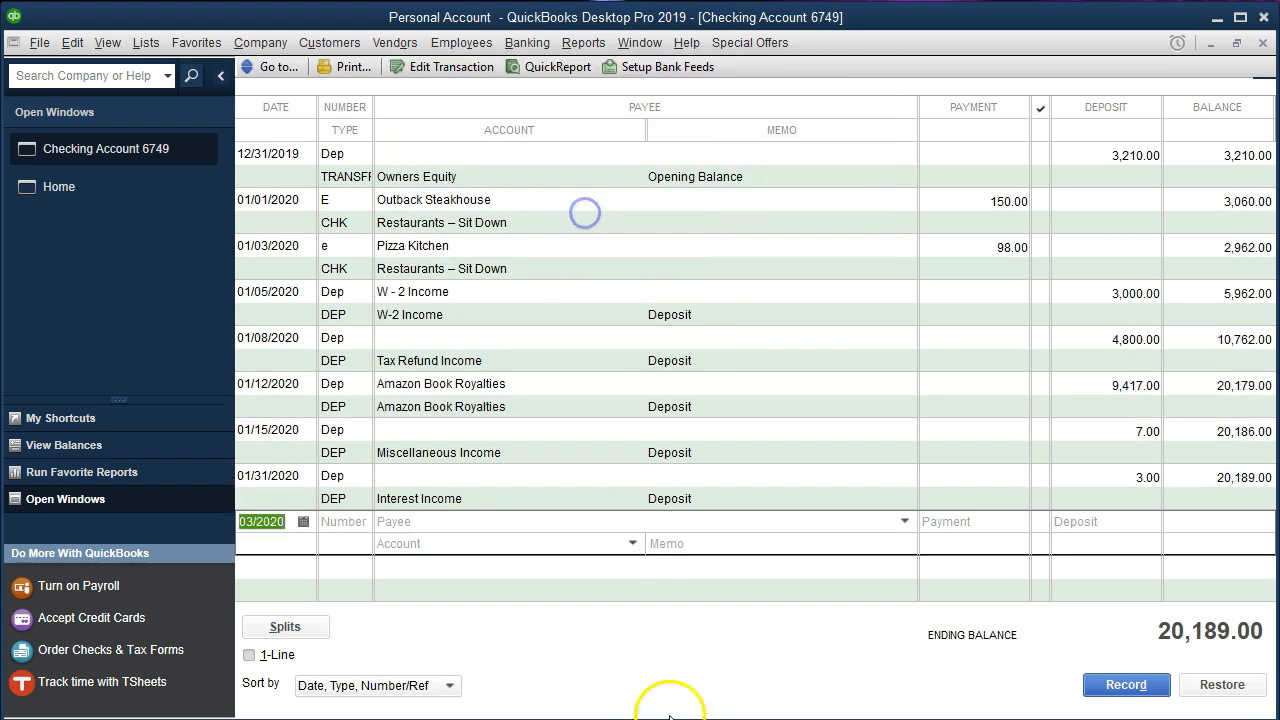
Switch to the statement PDF in Acrobat Reader and highlight the 1/3 Pizza Kitchen withdrawal row.
key(alt+Tab)
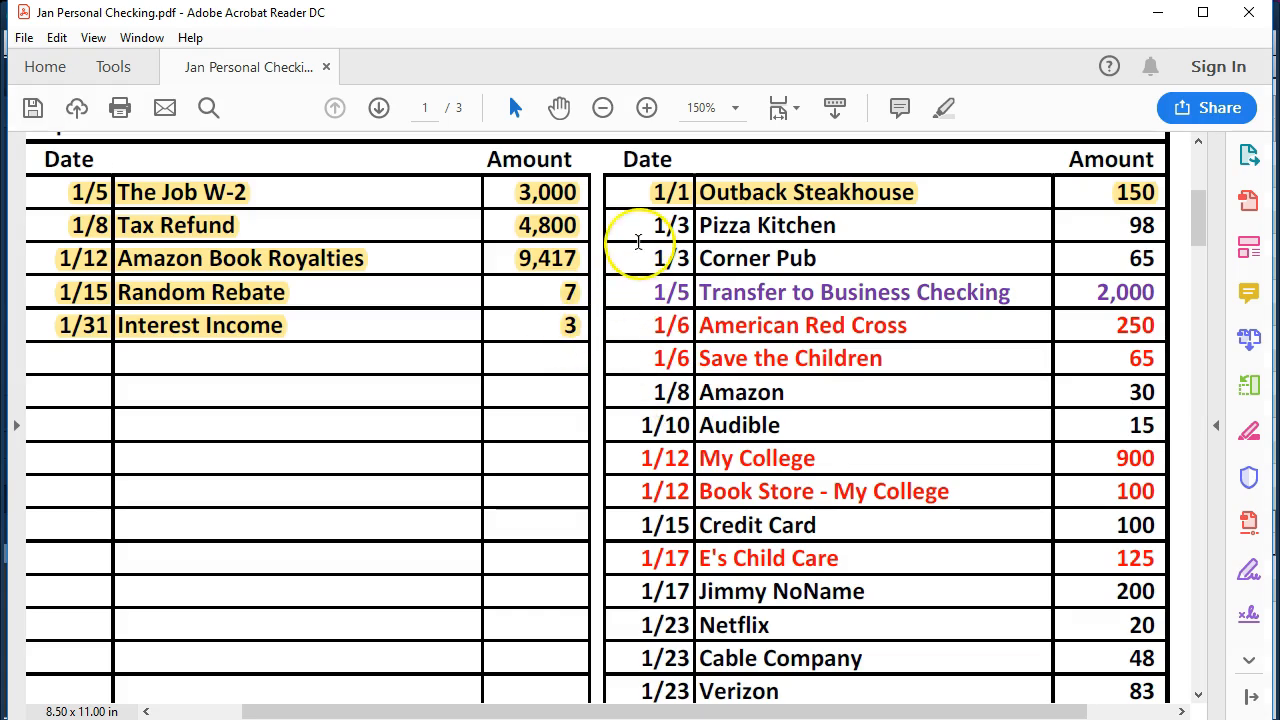
drag(651, 228, 1143, 226)
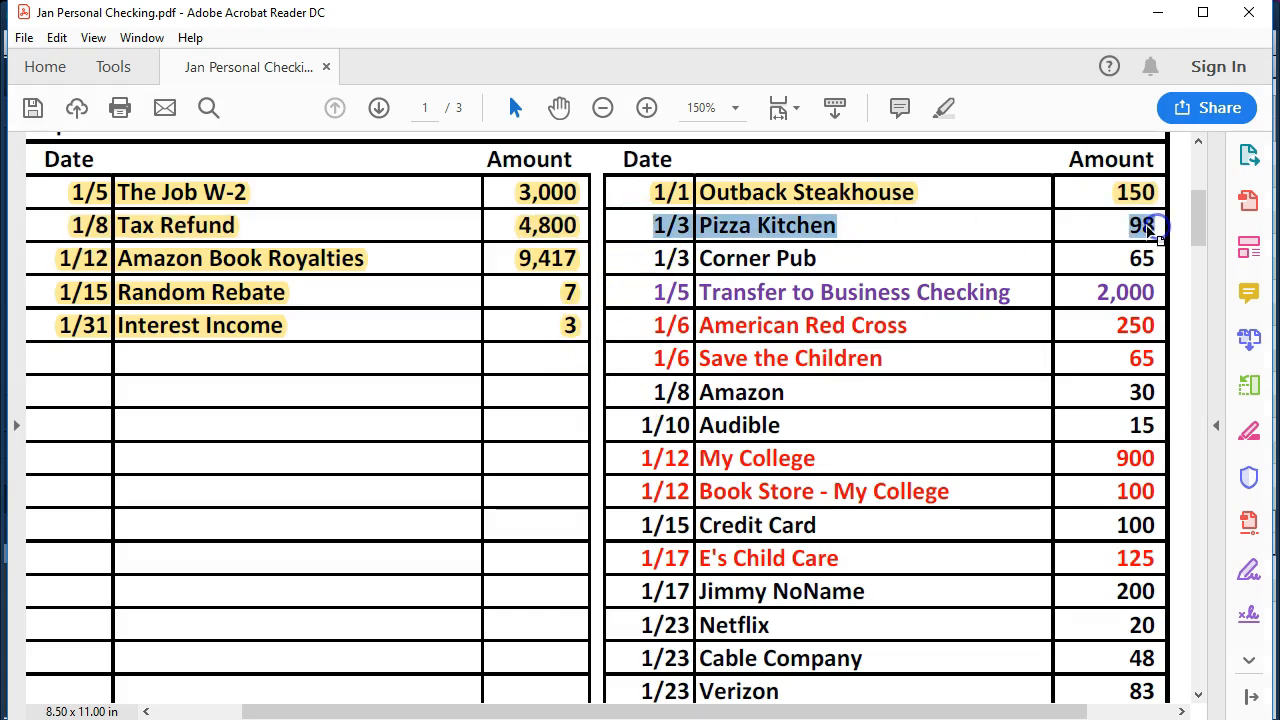
right_click(1146, 228)
click(1115, 288)
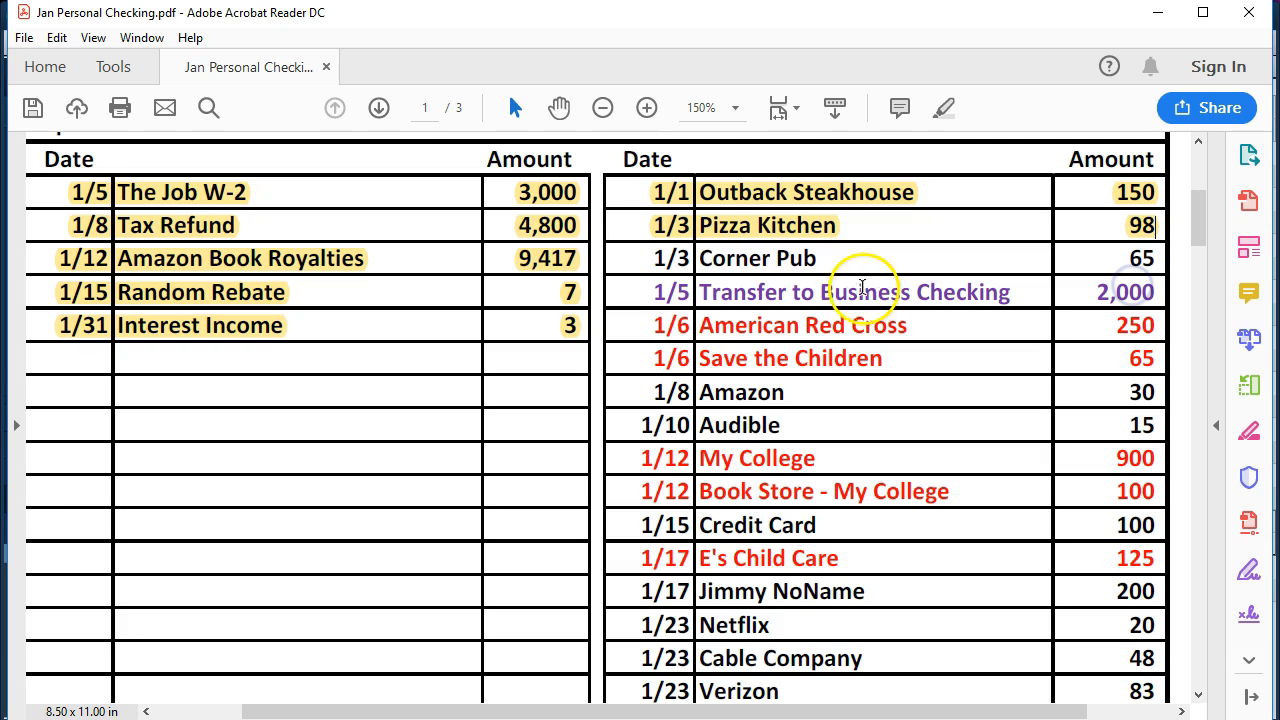
click(825, 259)
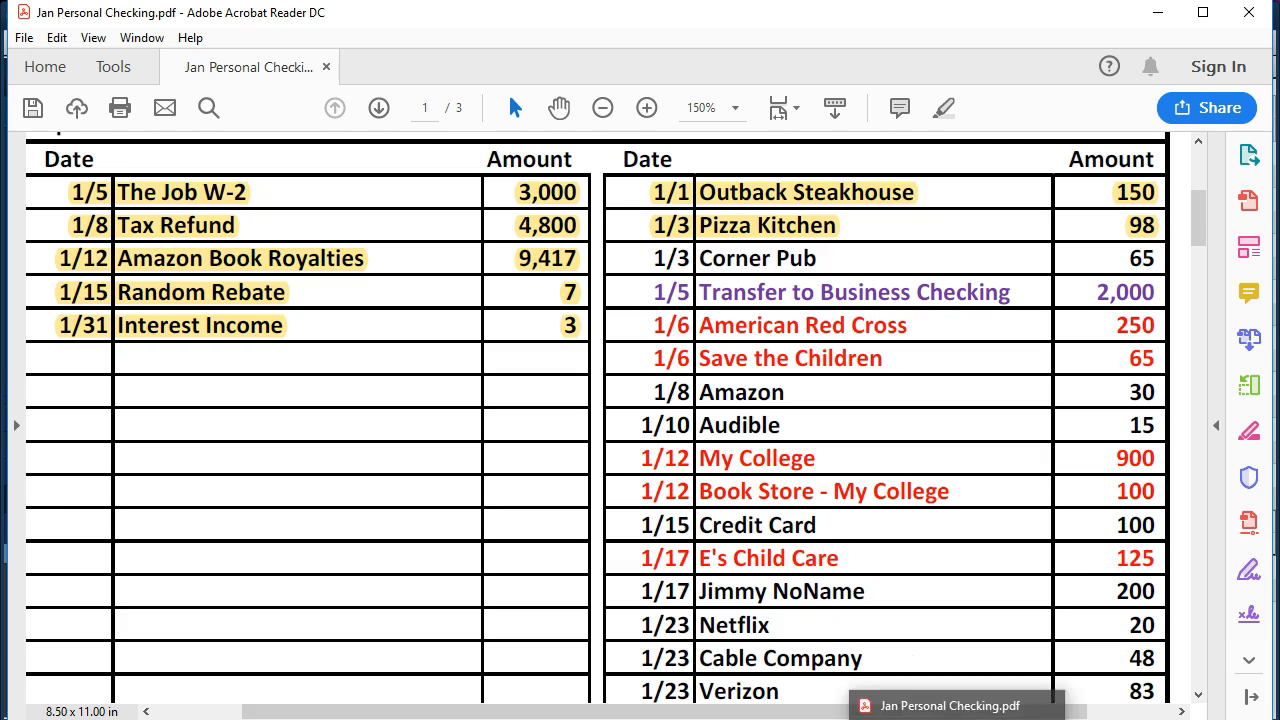
Return to the QuickBooks register and begin an entry dated 01/03/2020 with number E and payee Corner Pub.
click(858, 719)
click(280, 533)
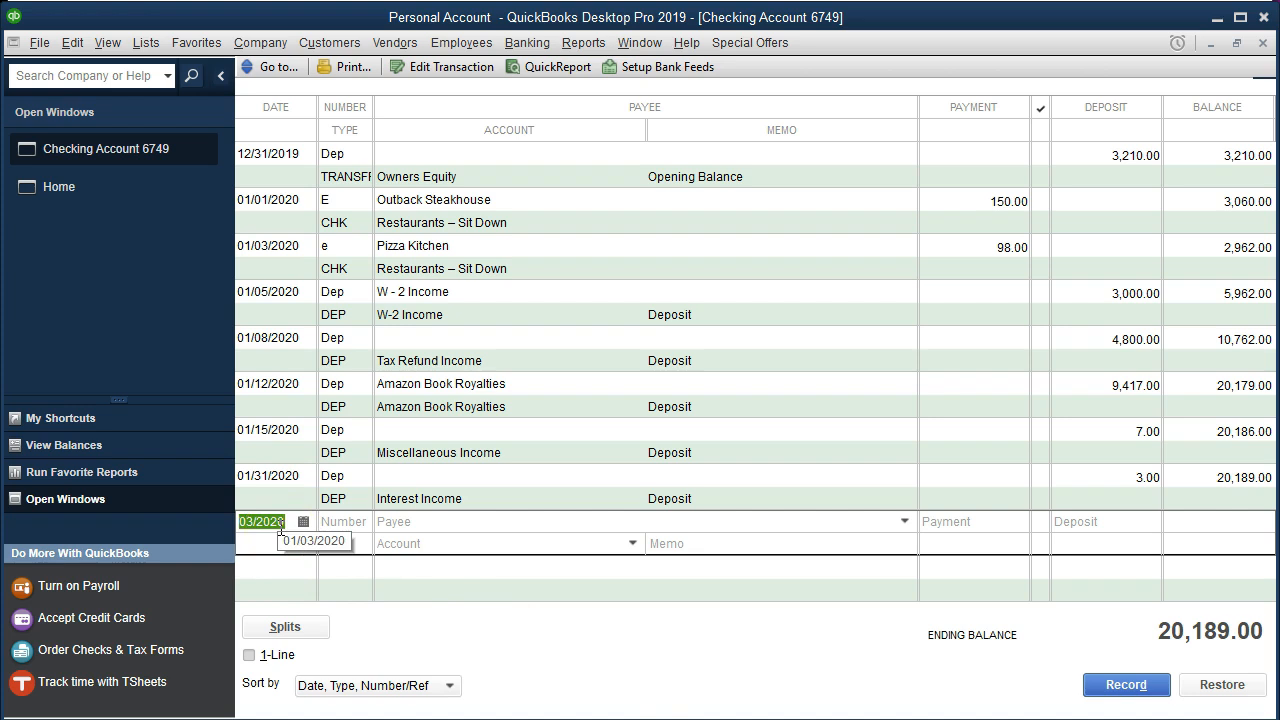
key(Tab)
text(E)
key(Tab)
text(Corner Pub)
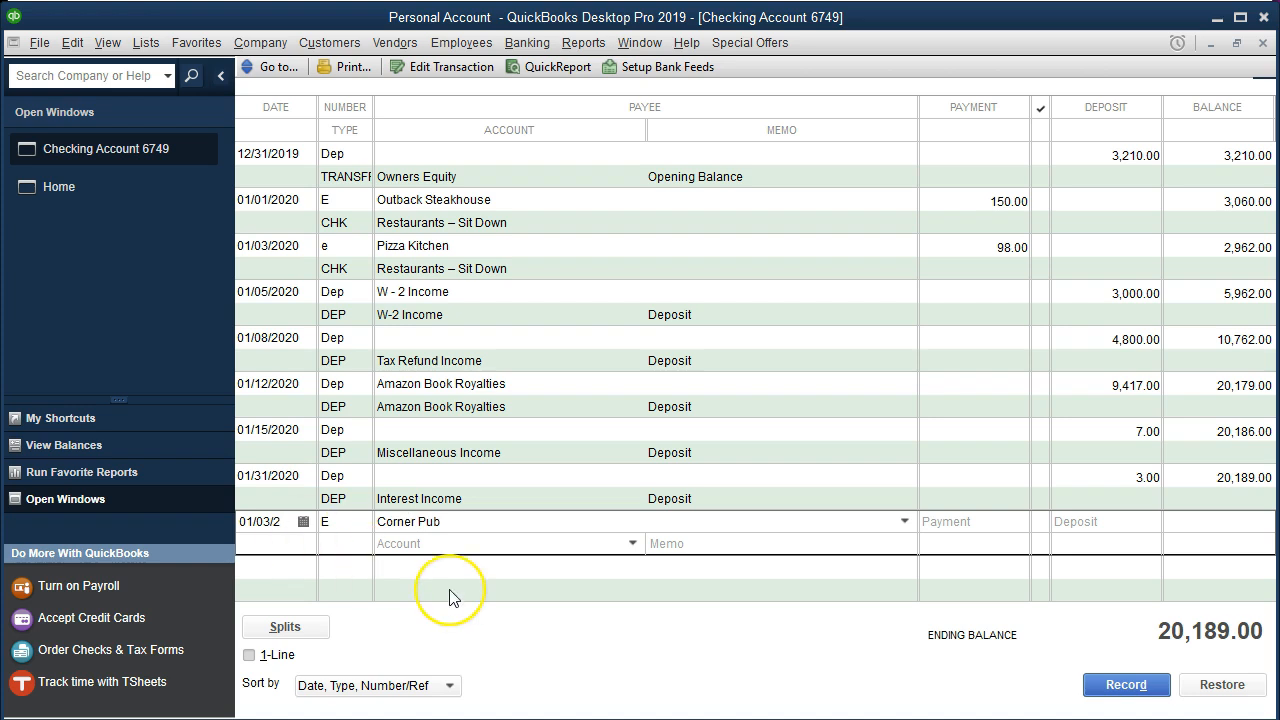
Quick-add Corner Pub as a vendor and set the entry's payment to 65.
key(Tab)
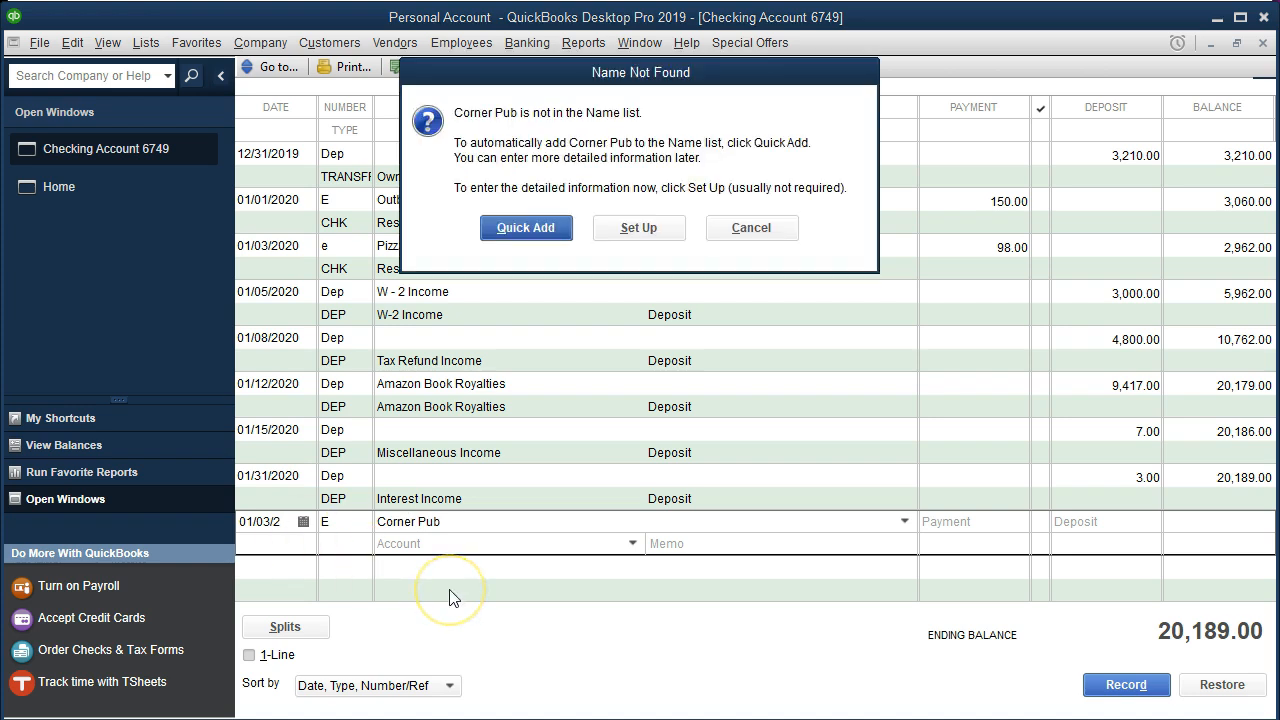
click(528, 229)
click(679, 372)
text(65)
key(Tab)
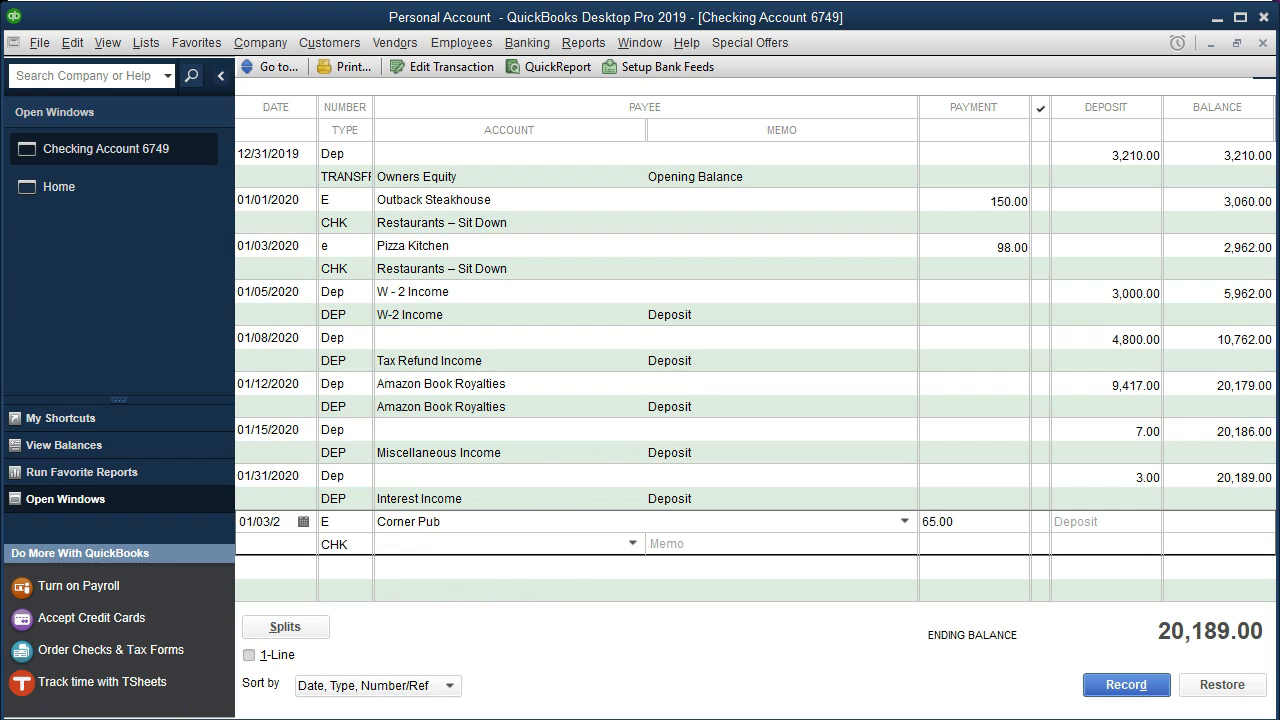
Set up the expense account Evening Entertainment – Pub, Ba for the Corner Pub payment and record the entry, accepting the future date.
key(ctrl+v)
click(607, 544)
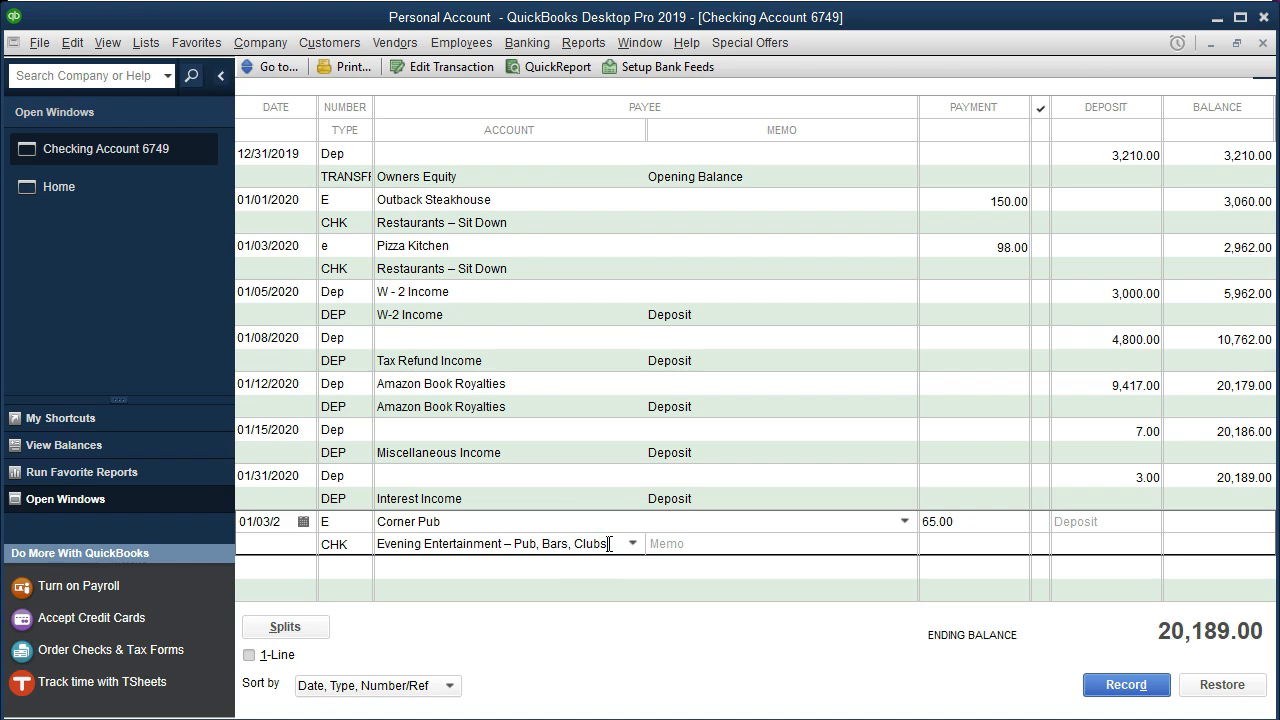
key(Tab)
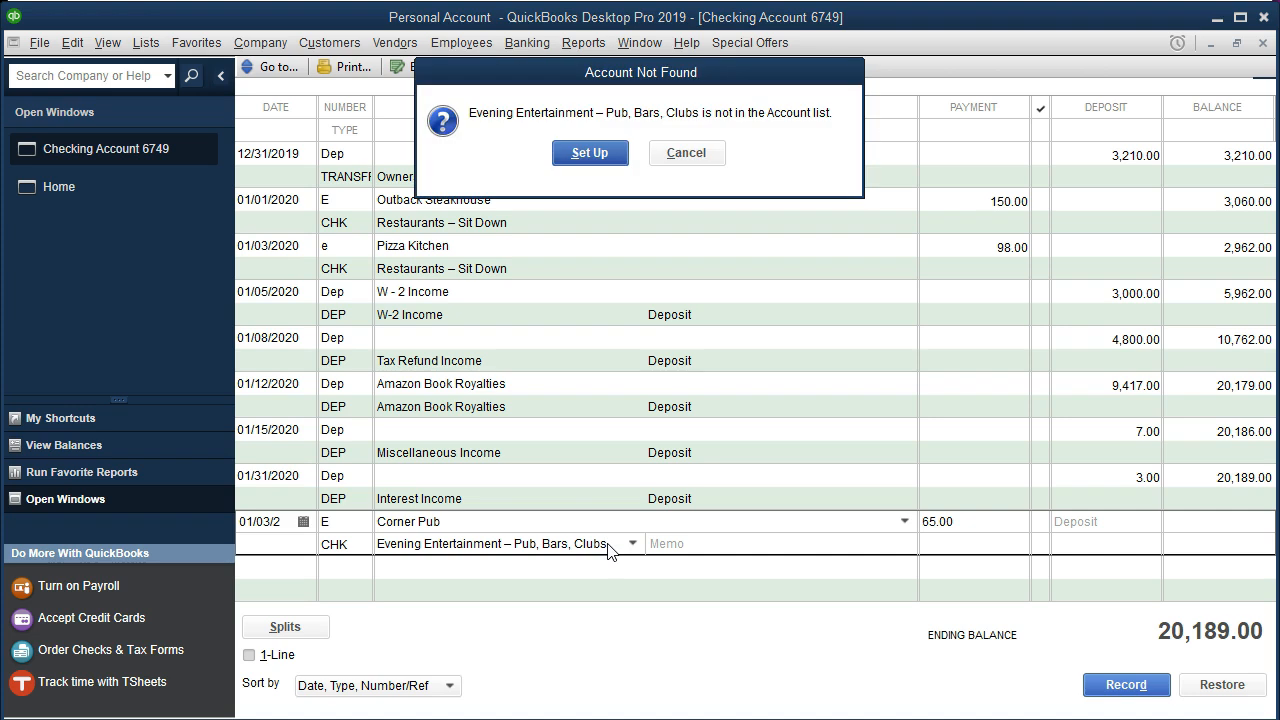
click(590, 152)
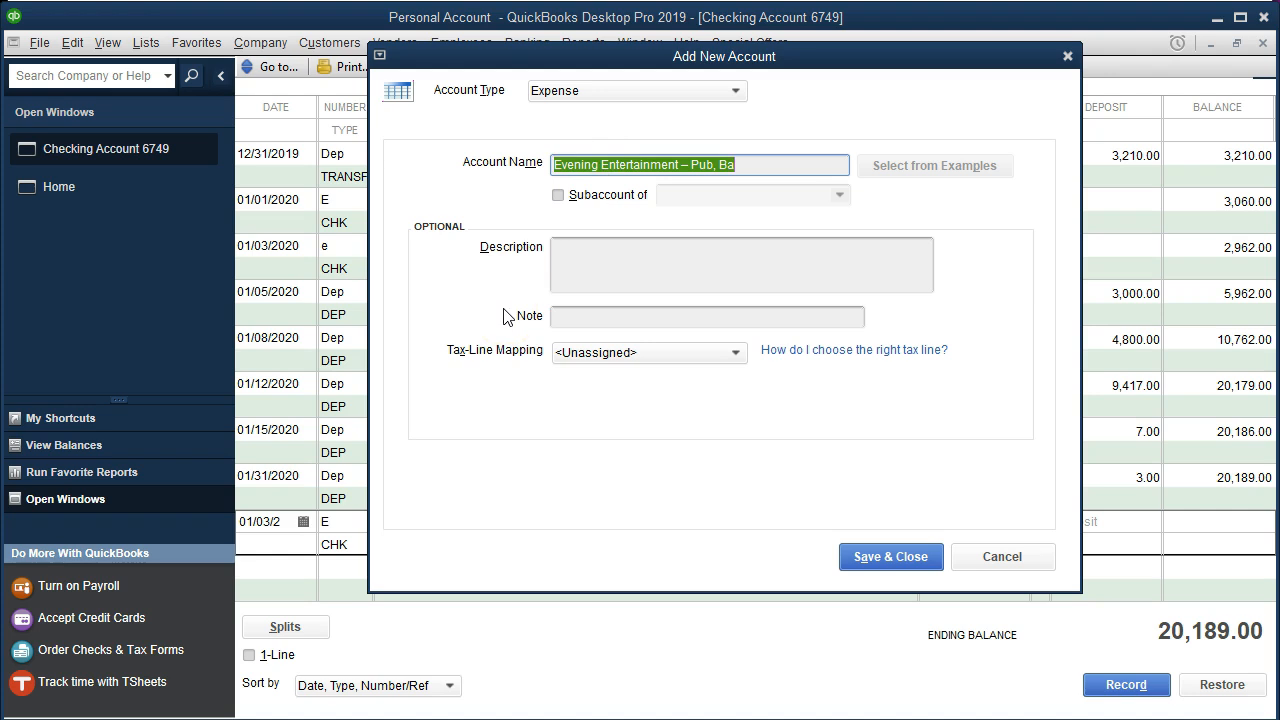
click(890, 563)
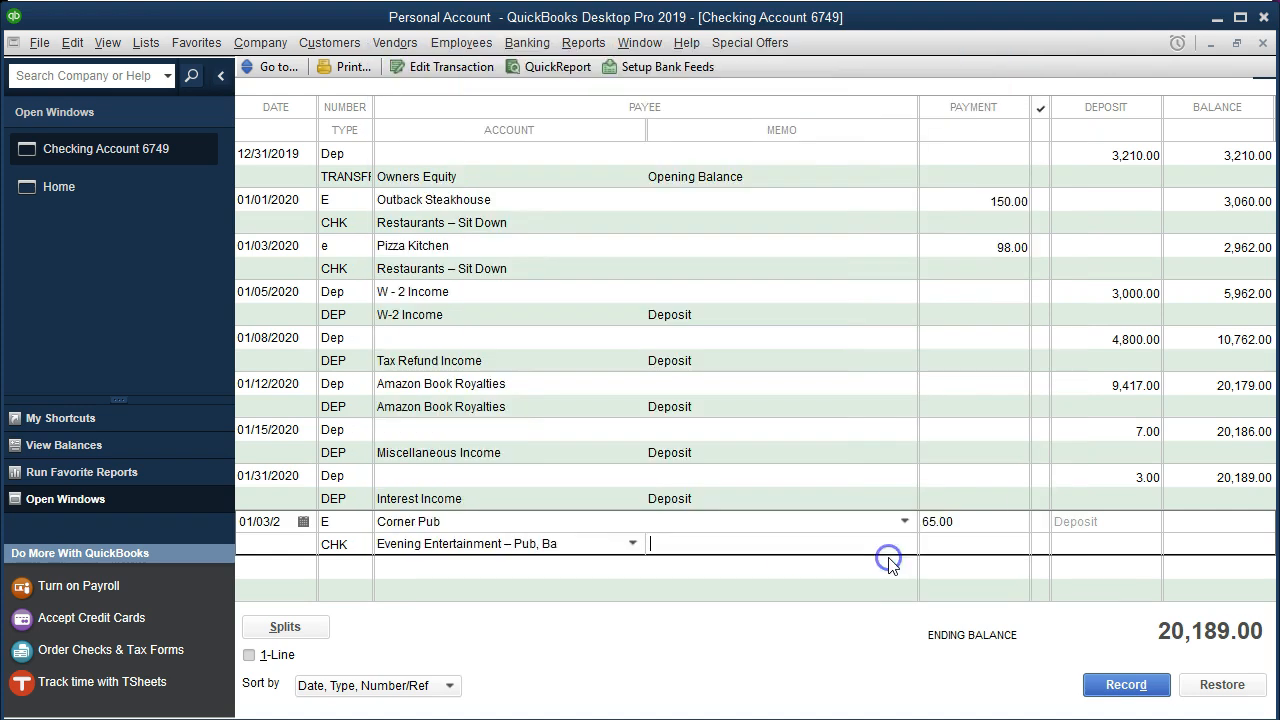
key(Return)
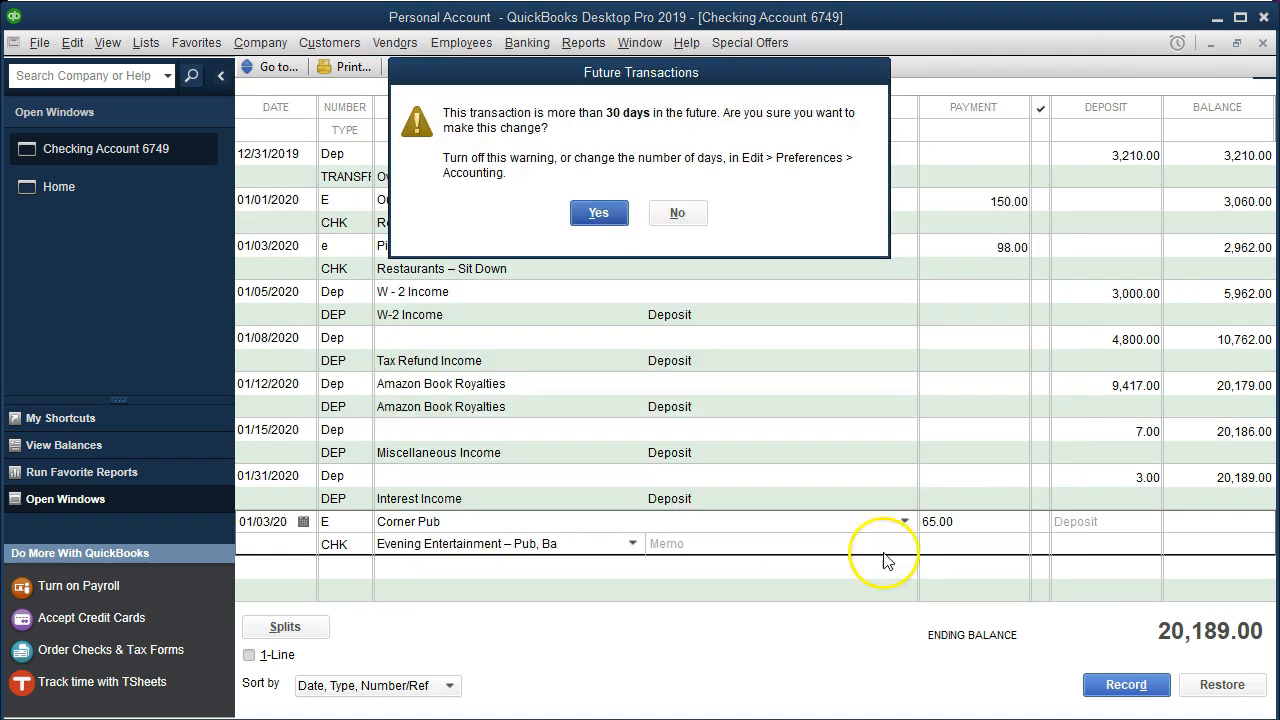
click(594, 214)
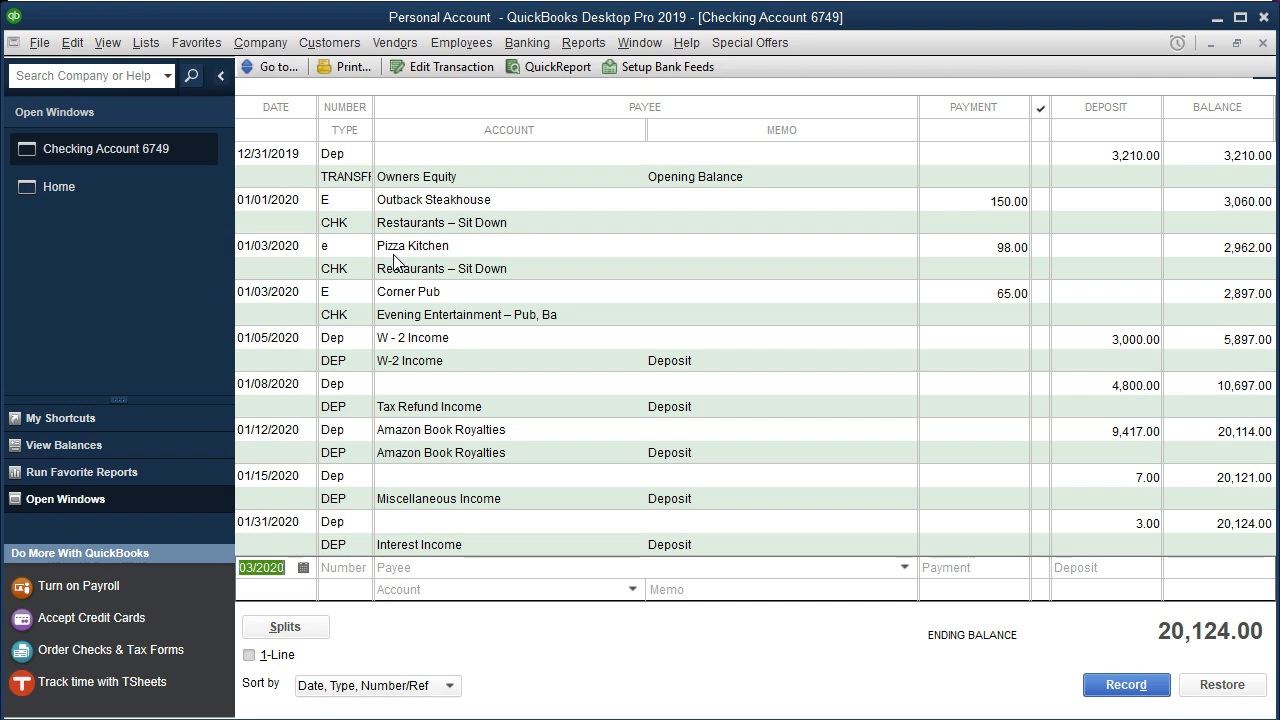
Switch to the statement PDF in Acrobat Reader and highlight the 1/3 Corner Pub withdrawal row.
click(165, 718)
right_click(726, 267)
click(760, 326)
Begin a QuickBooks register entry dated 01/05/2020 with number E and payee Transfer to Business Checking.
key(plus)
key(Tab)
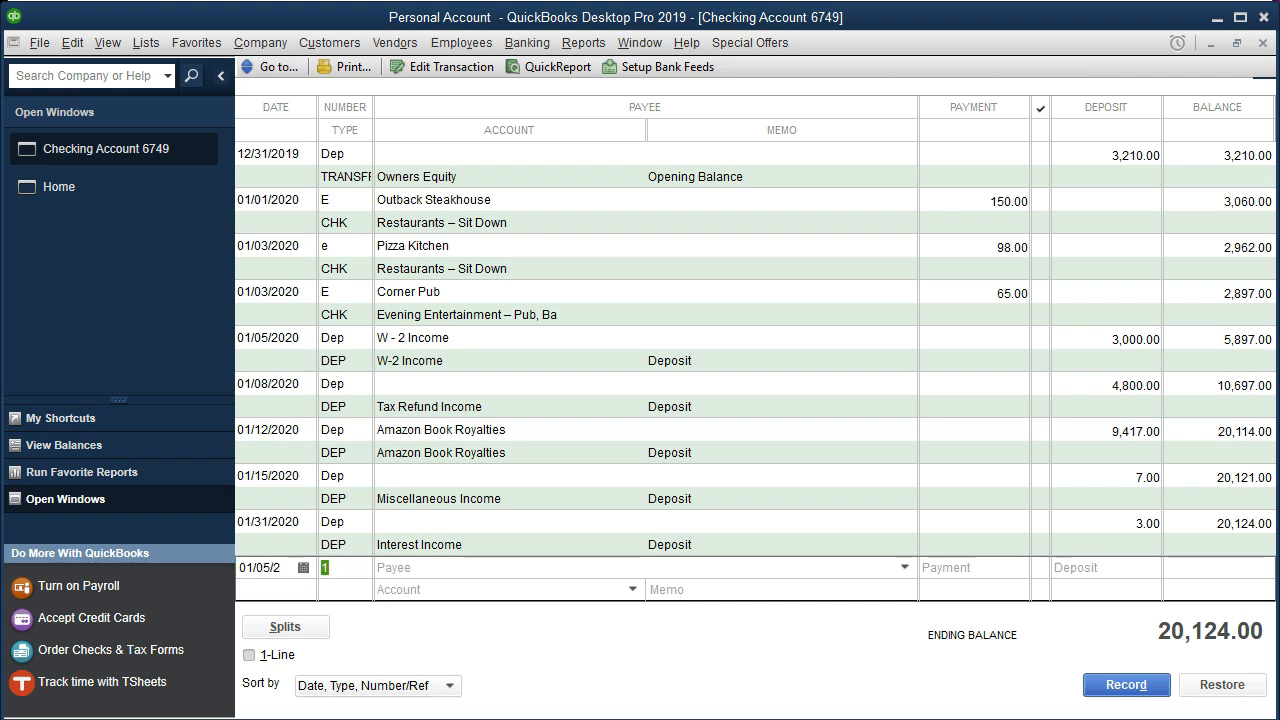
text(E)
key(Tab)
text(Transfer to Busne)
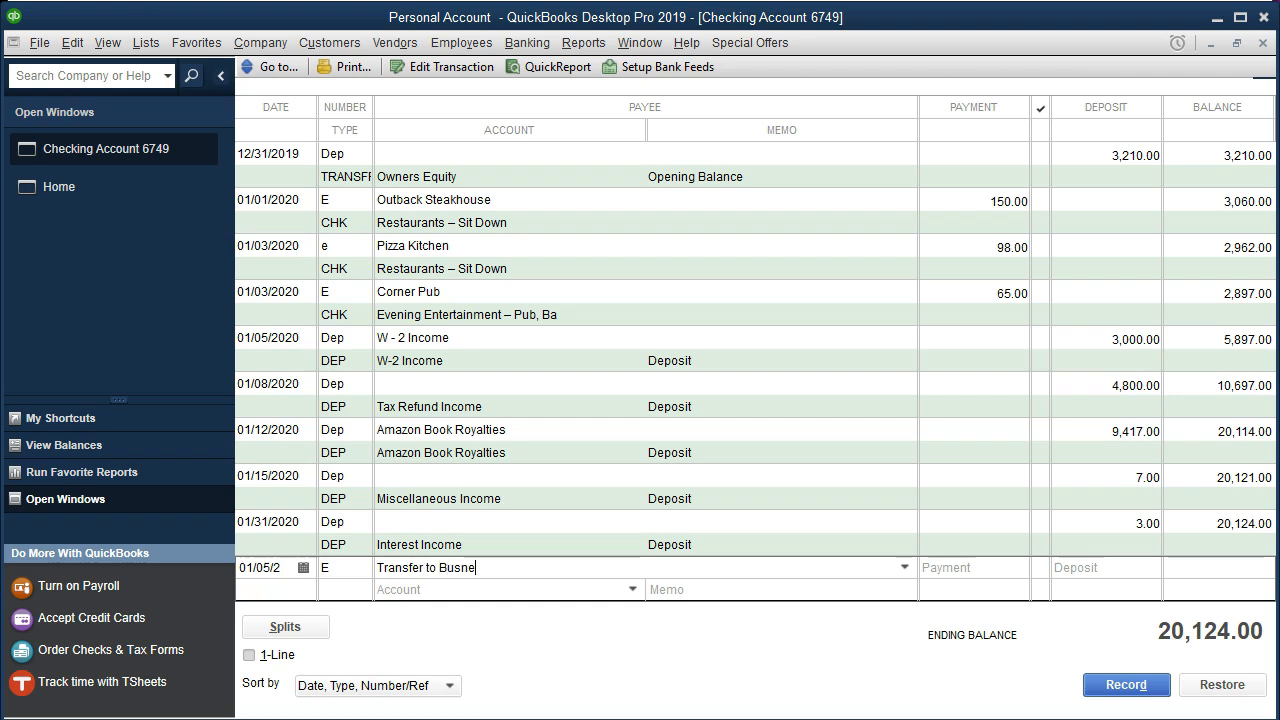
text(ss Checking)
Quick-add Transfer to Business Checking as a vendor and set the entry's payment to 2000.
key(Tab)
click(550, 245)
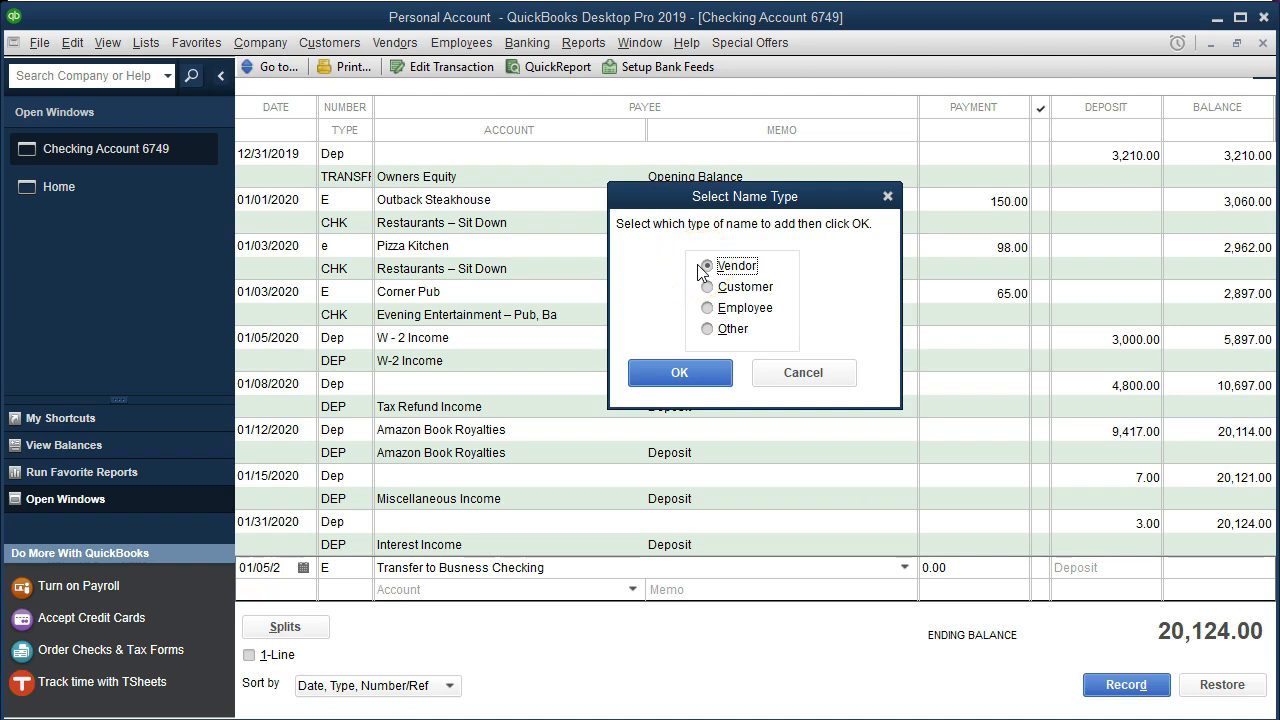
click(651, 368)
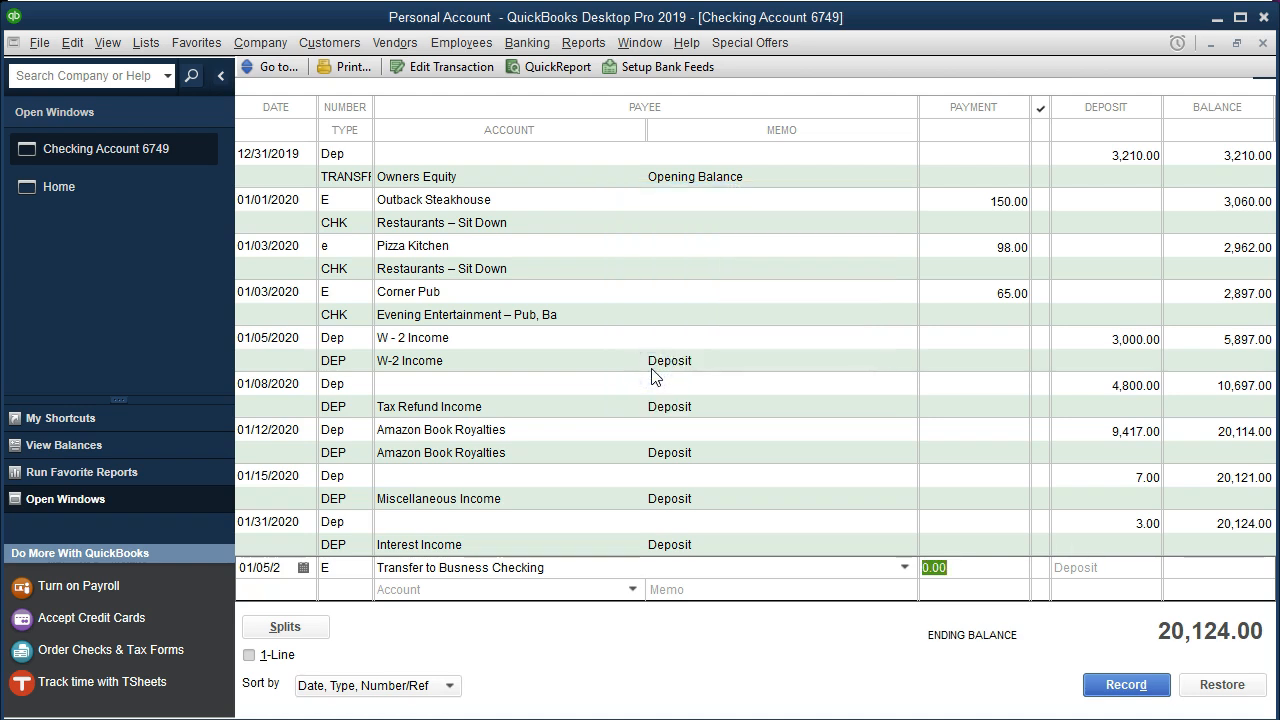
text(2000)
key(Tab)
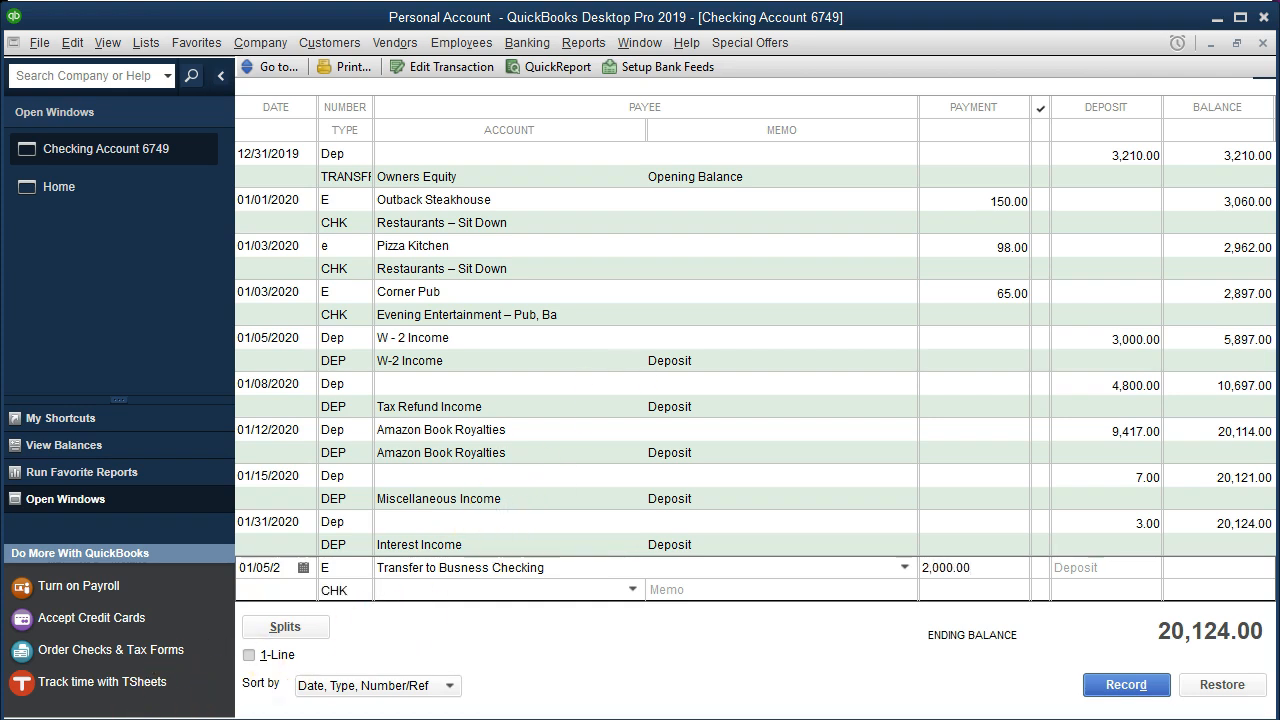
Set up Due From Business as an Other Current Asset account for the transfer and record the entry, accepting the future date.
text(Due From Business)
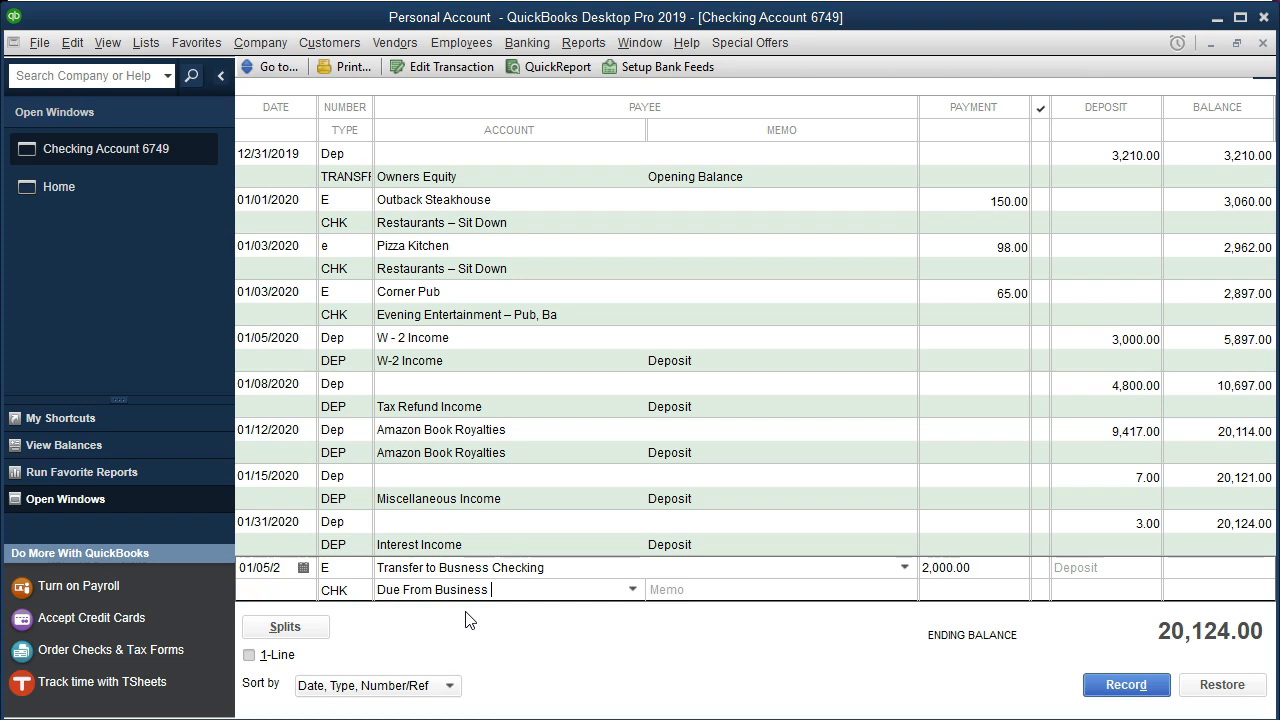
key(Tab)
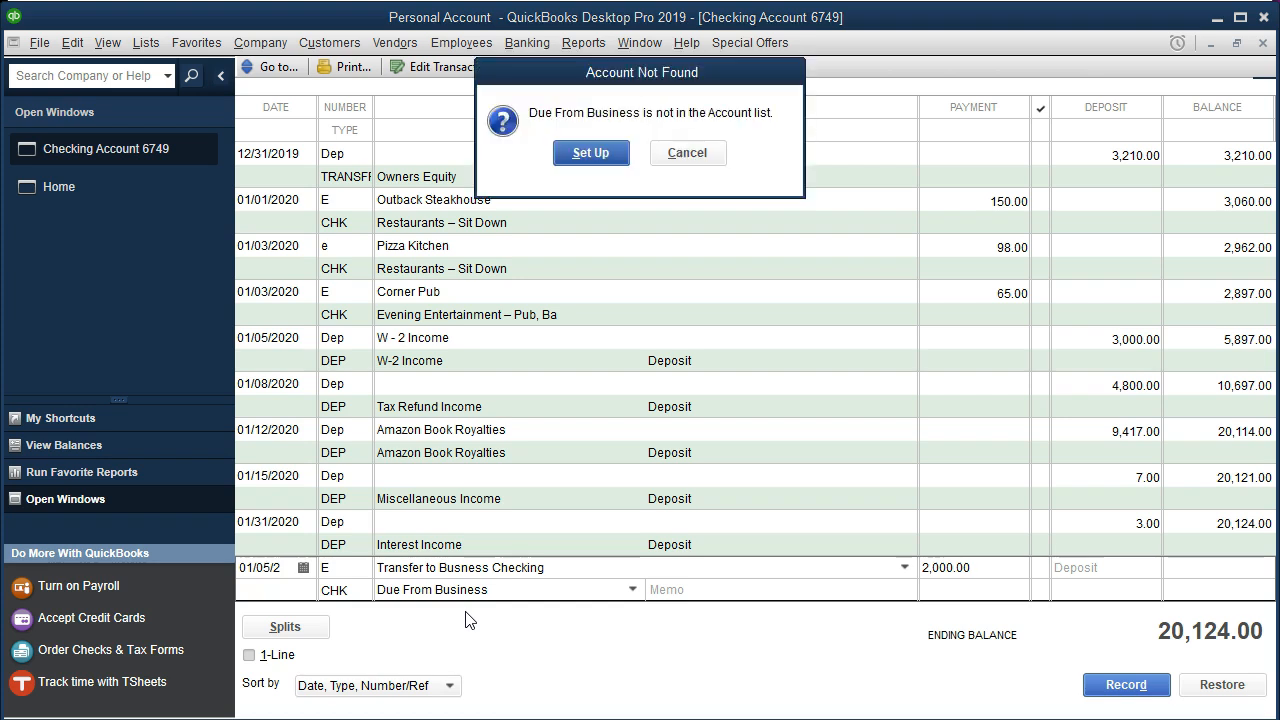
click(594, 156)
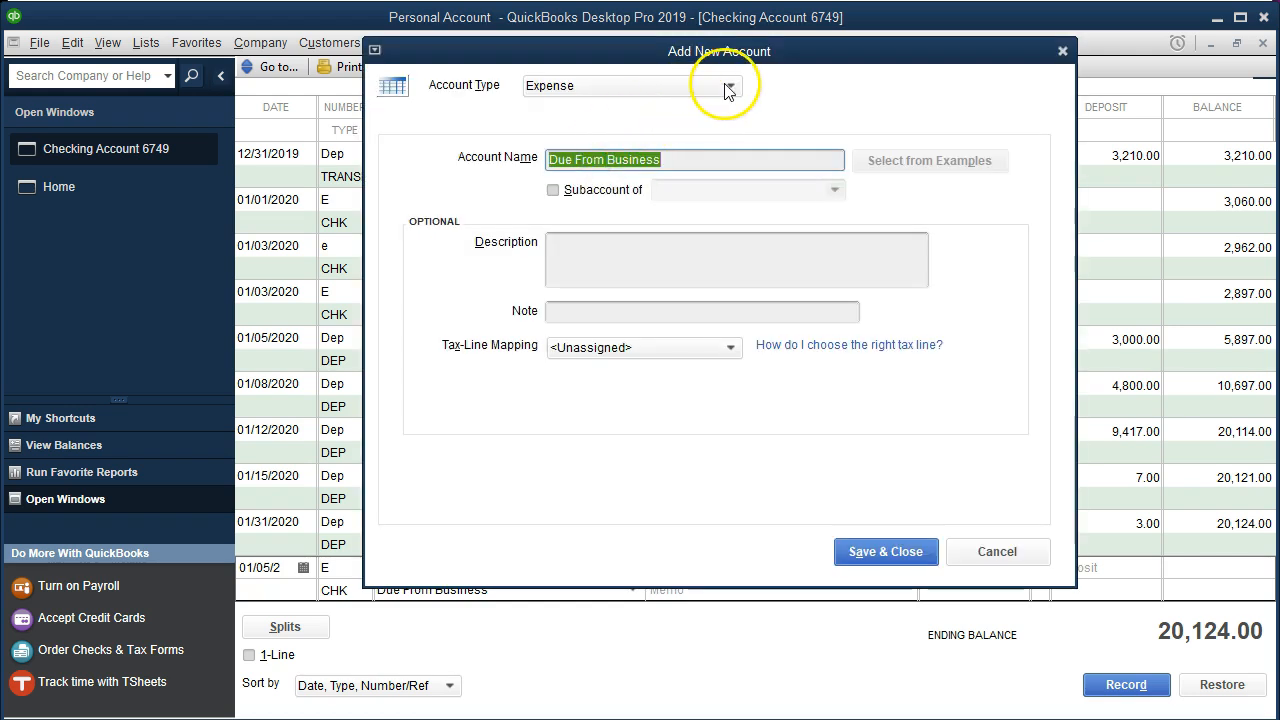
click(728, 90)
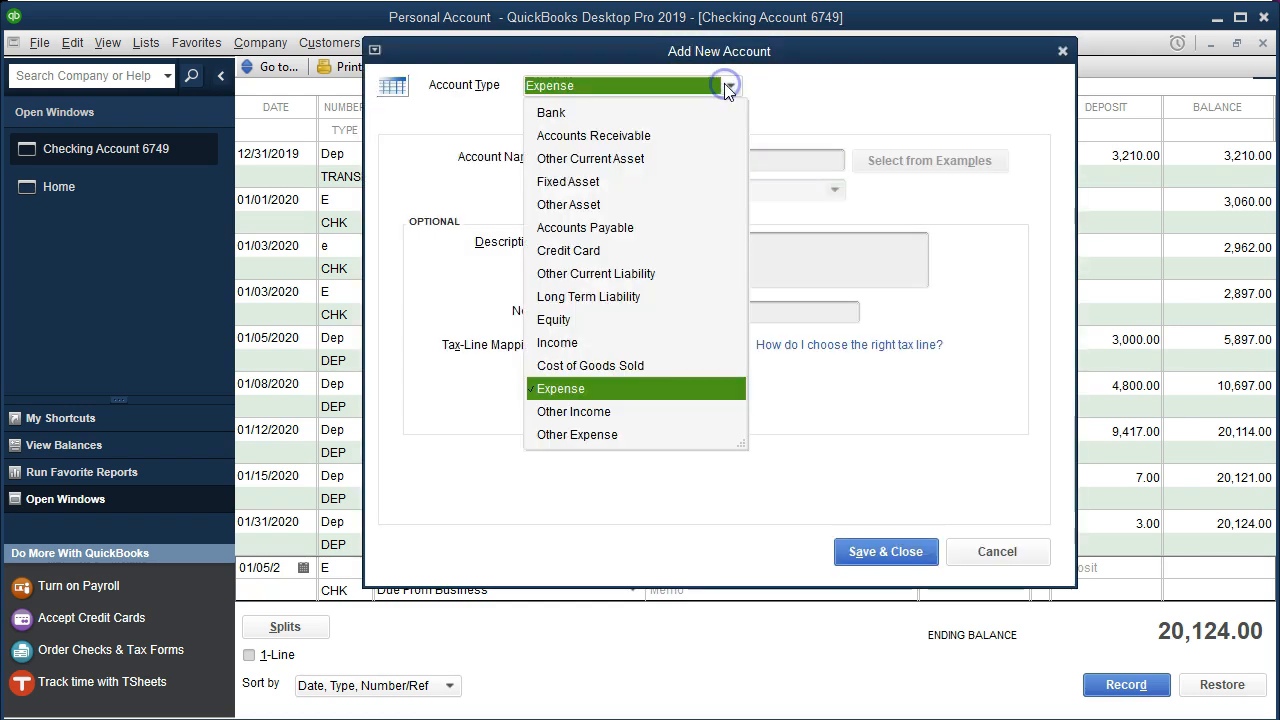
click(605, 159)
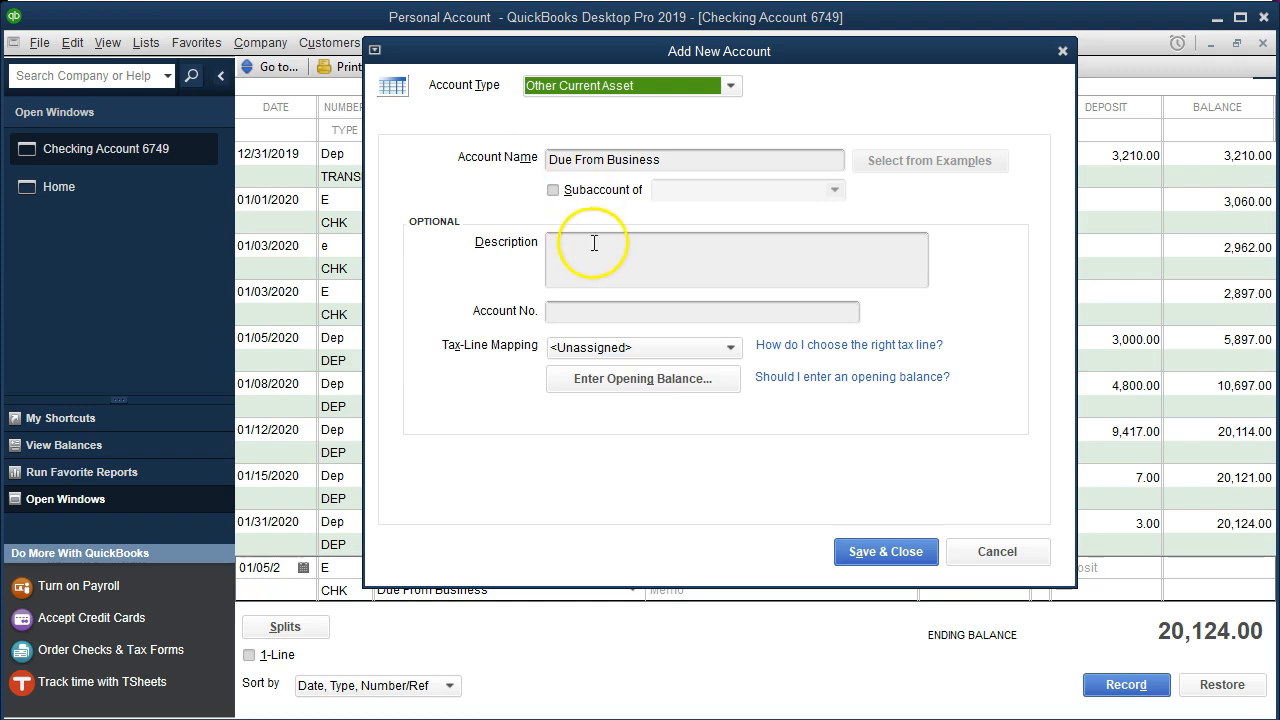
click(850, 550)
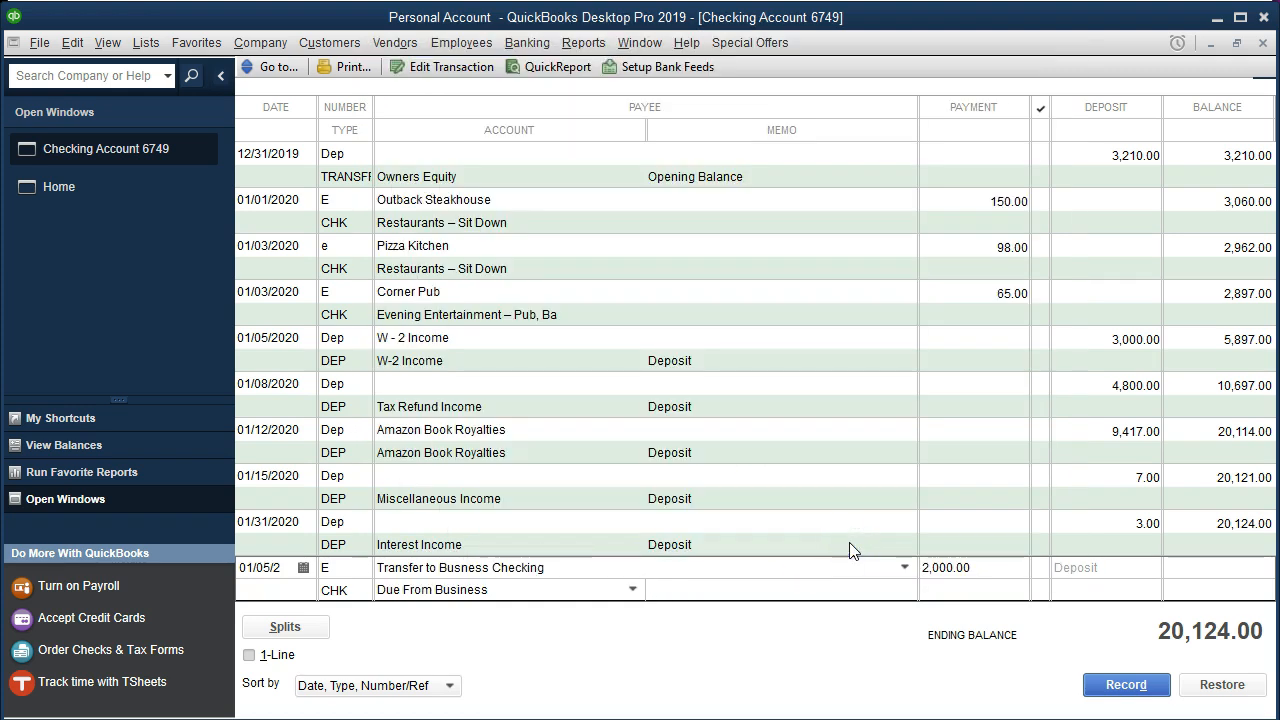
key(Return)
key(Return)
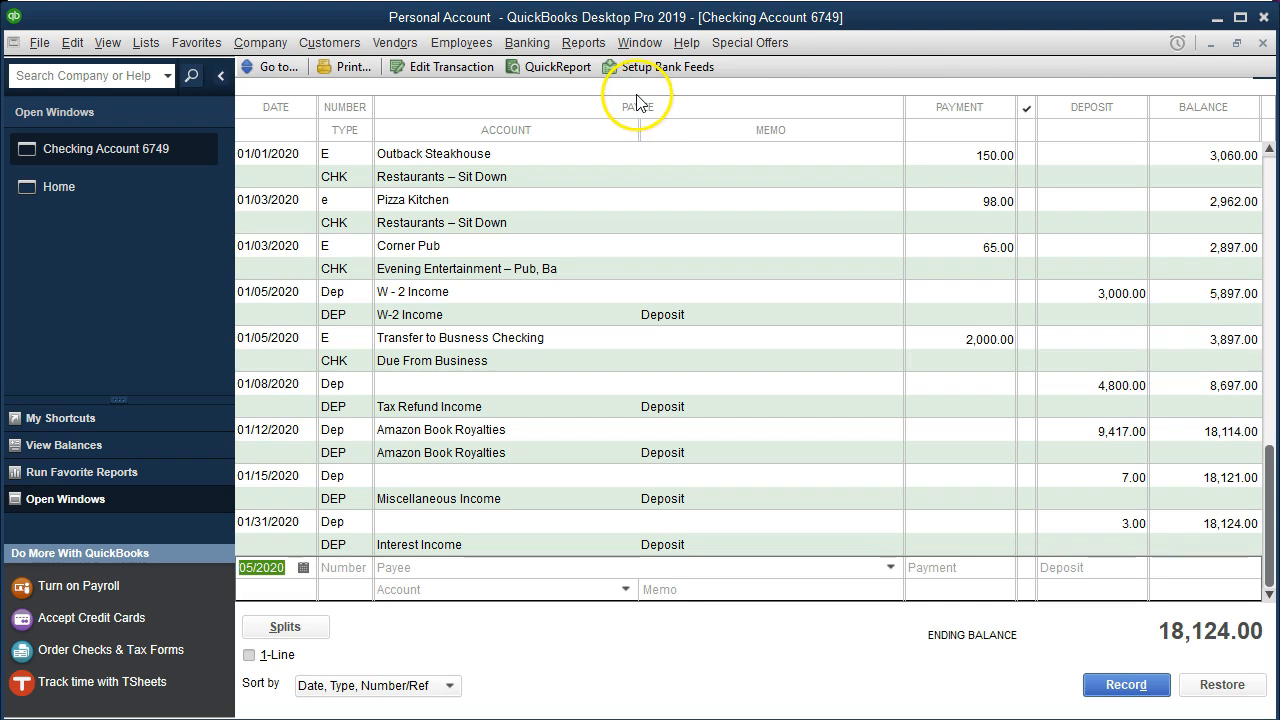
Open the standard Balance Sheet report.
click(590, 44)
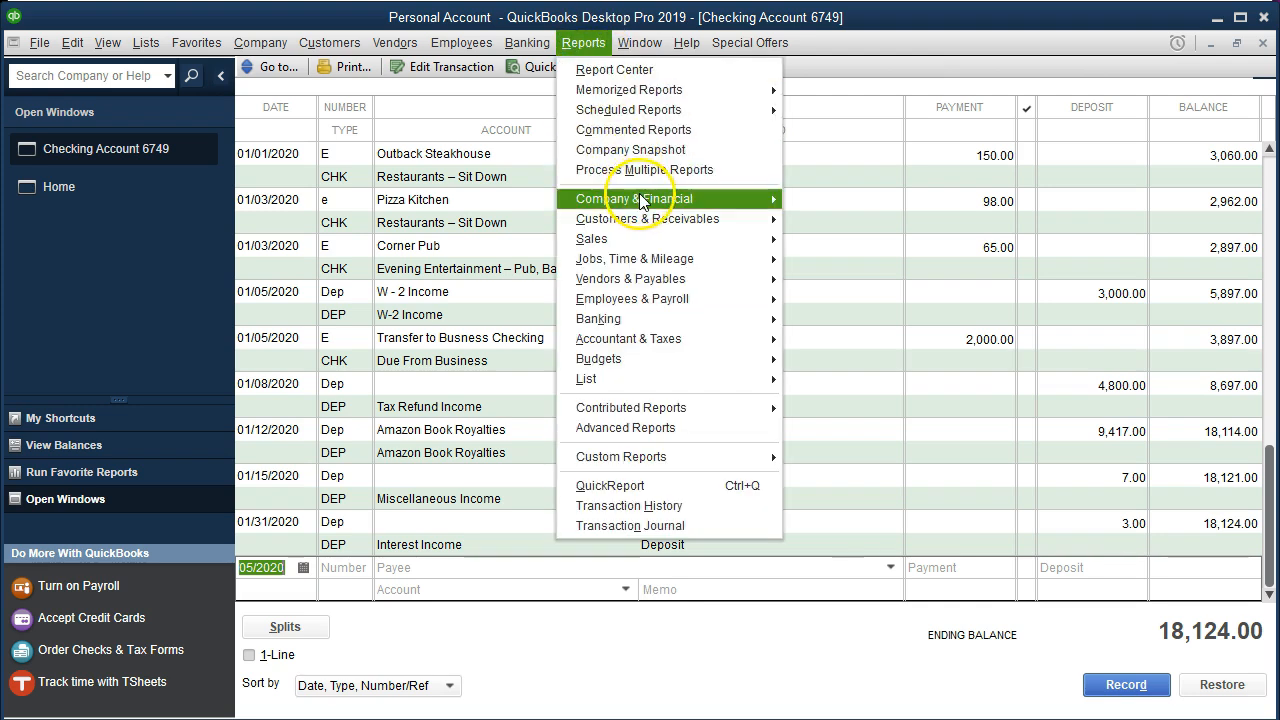
mouse_move(745, 199)
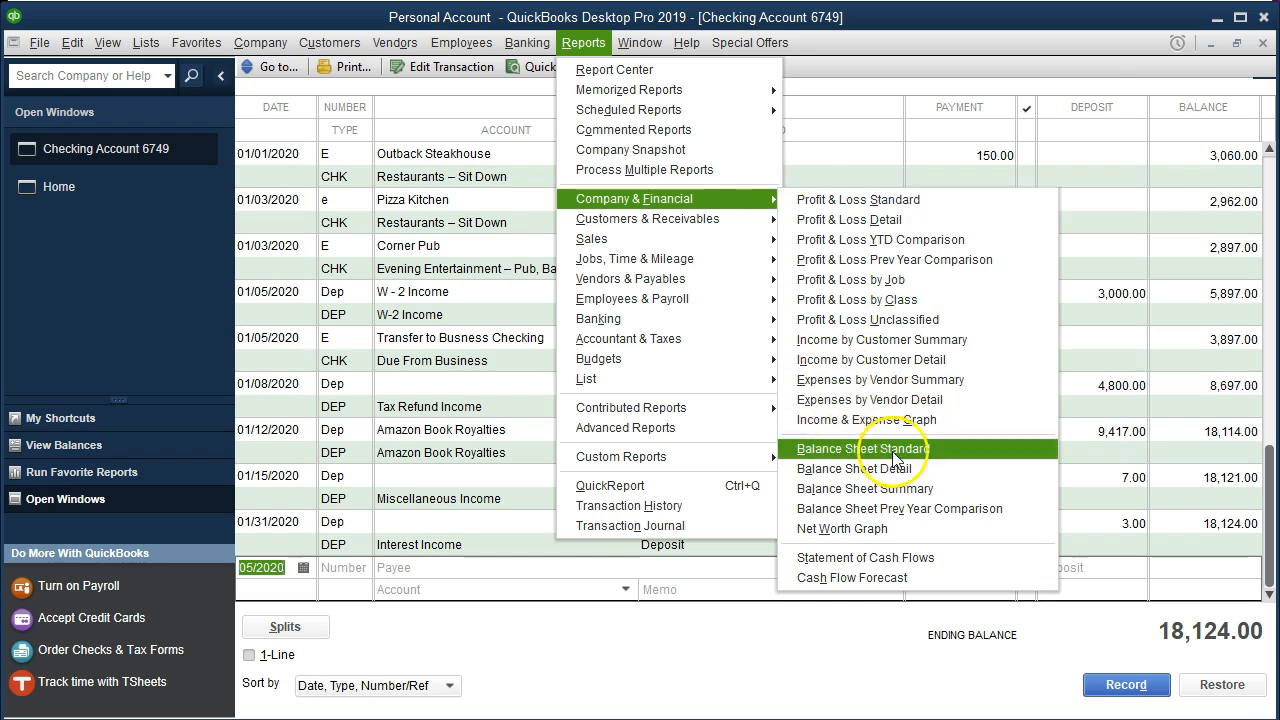
click(943, 449)
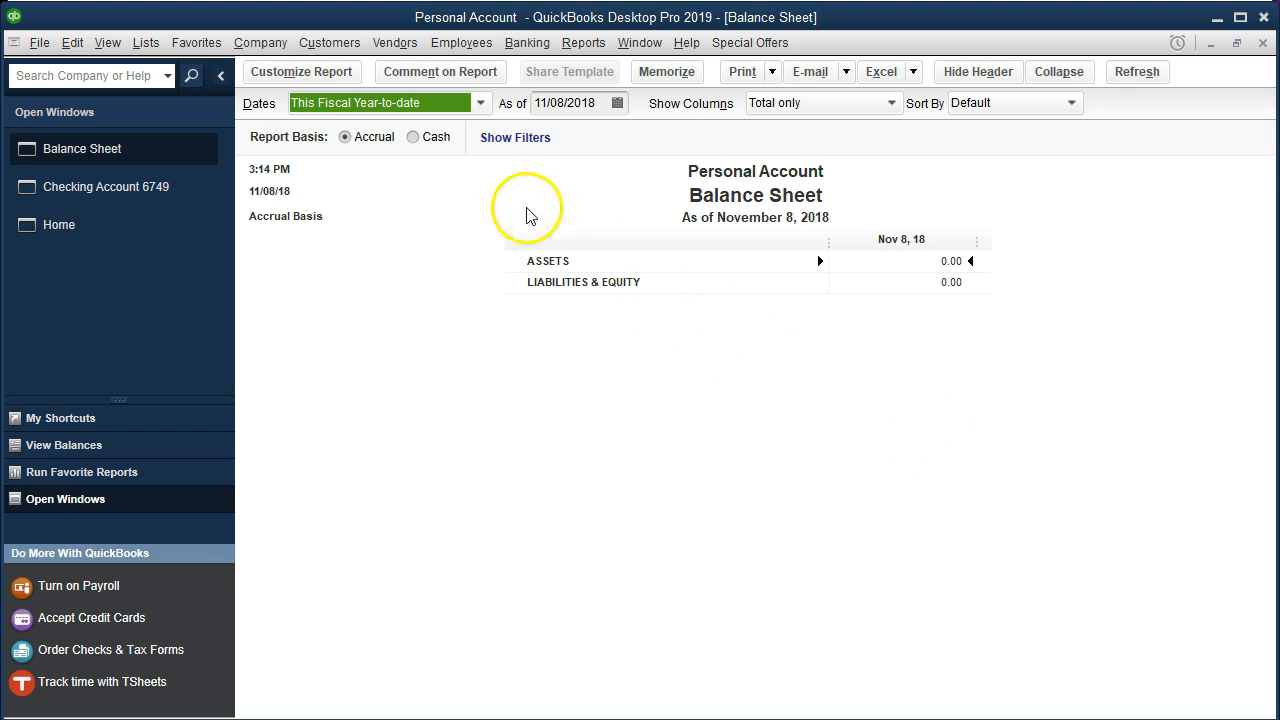
Customize the Balance Sheet report's date range to run from 01/01/2020 to 12/31/2020.
click(301, 72)
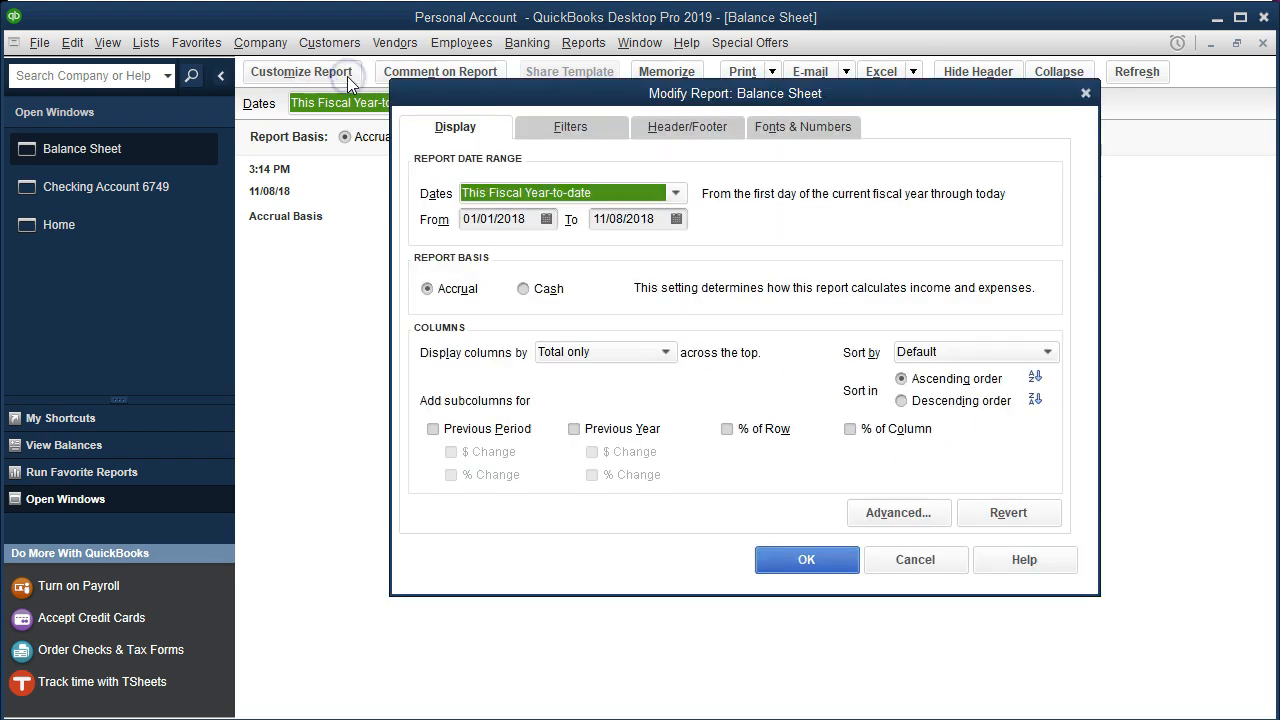
text(01010)
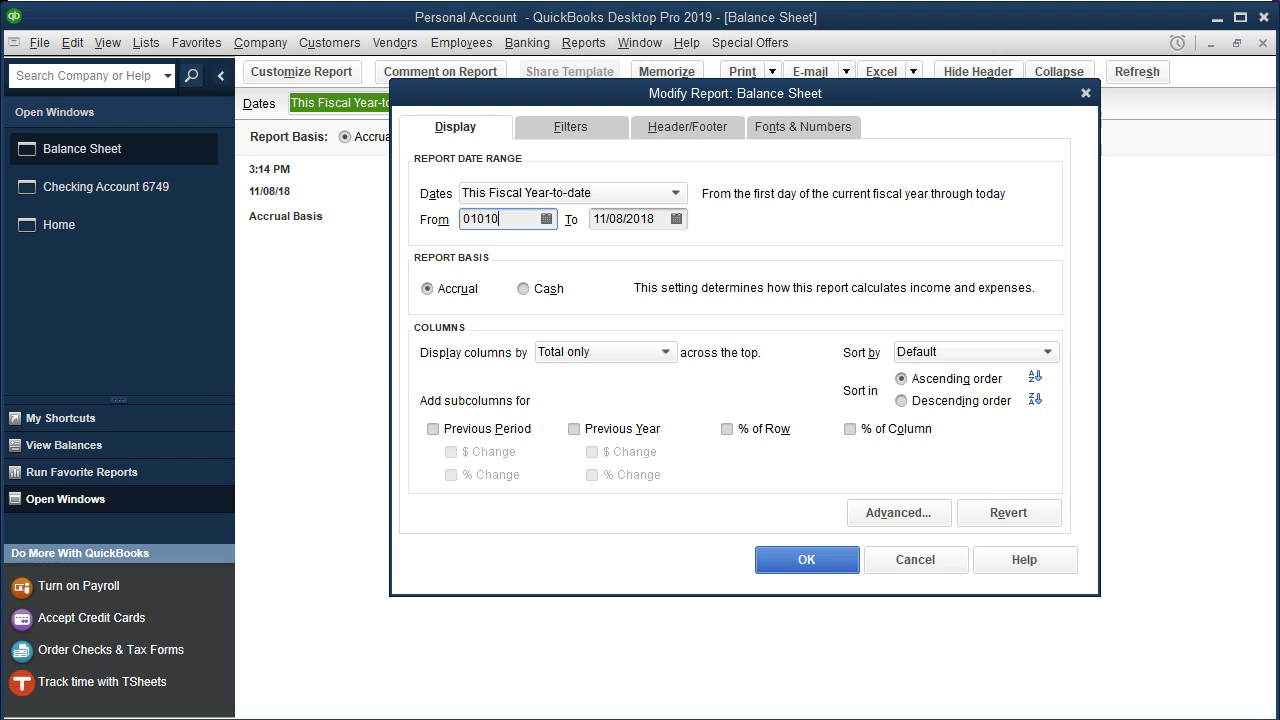
key(BackSpace)
text(2020)
key(Tab)
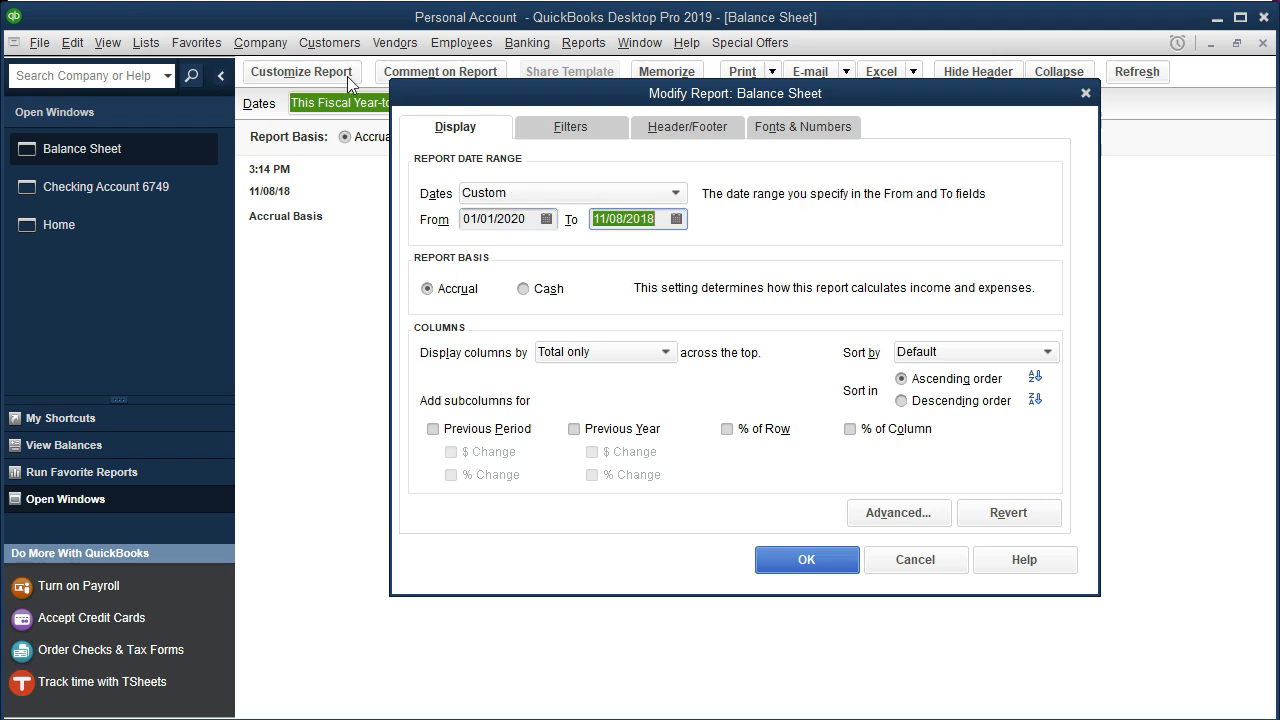
text(12312020)
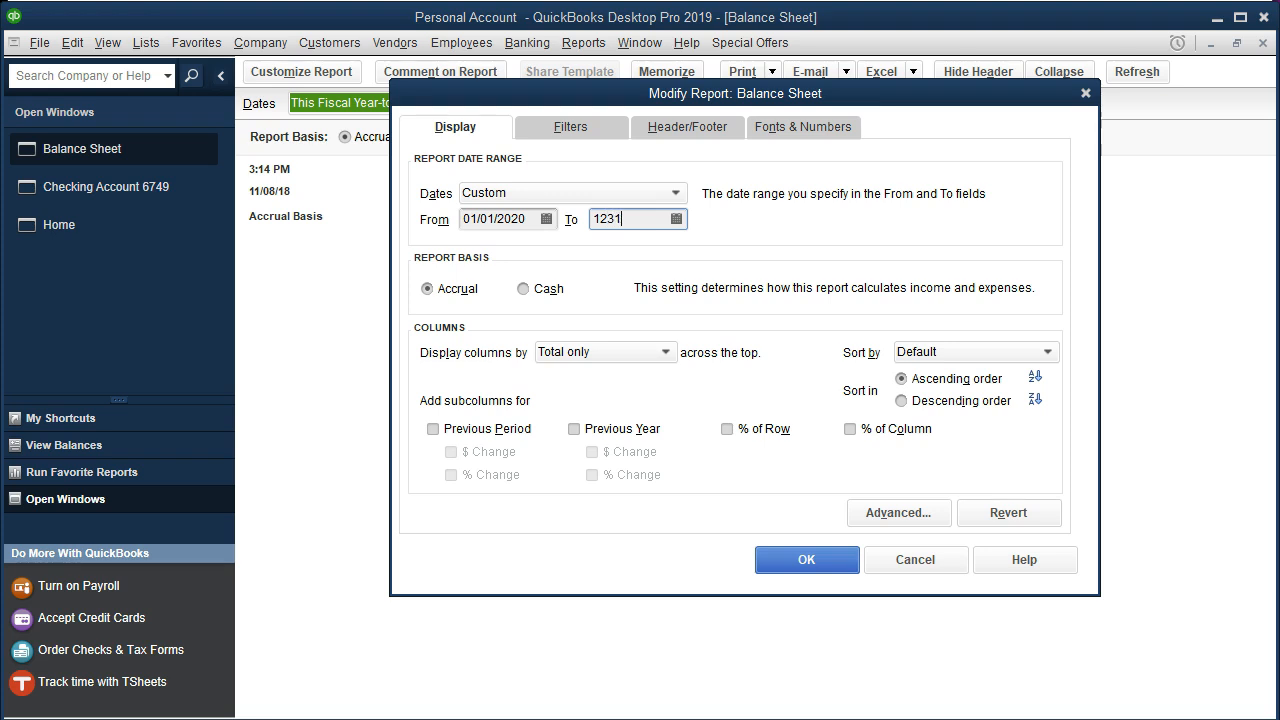
key(Tab)
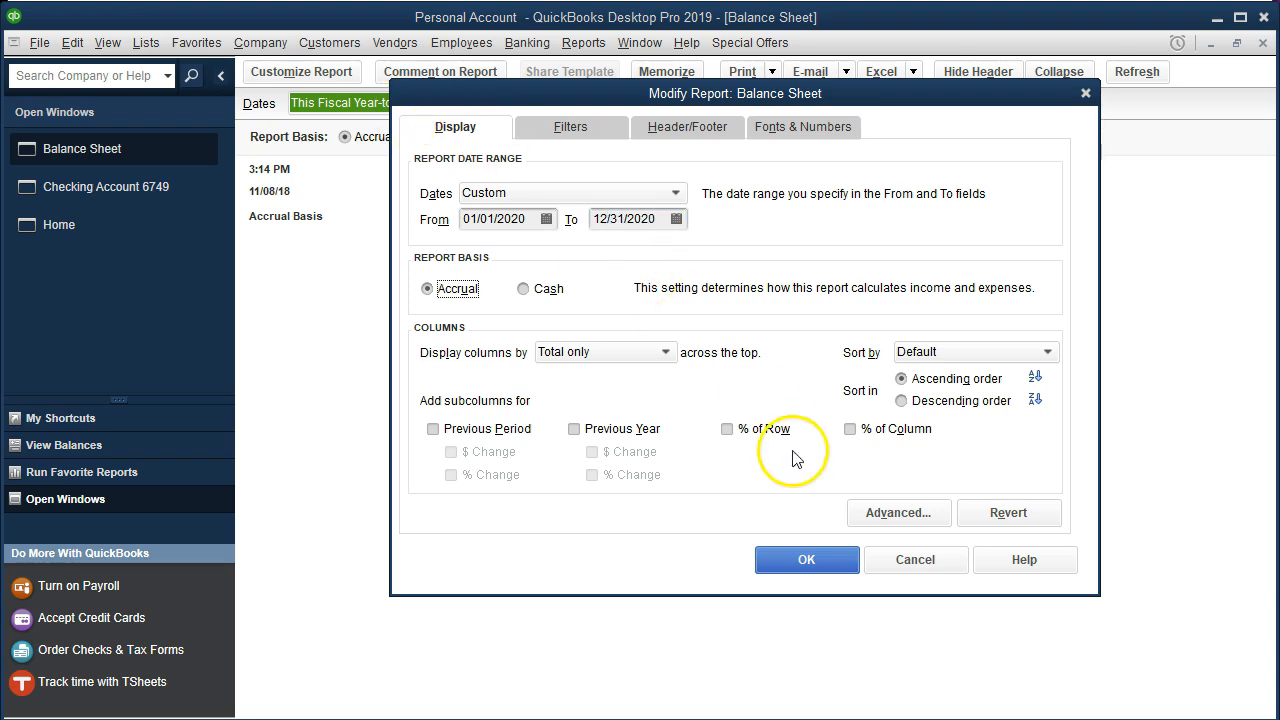
click(842, 563)
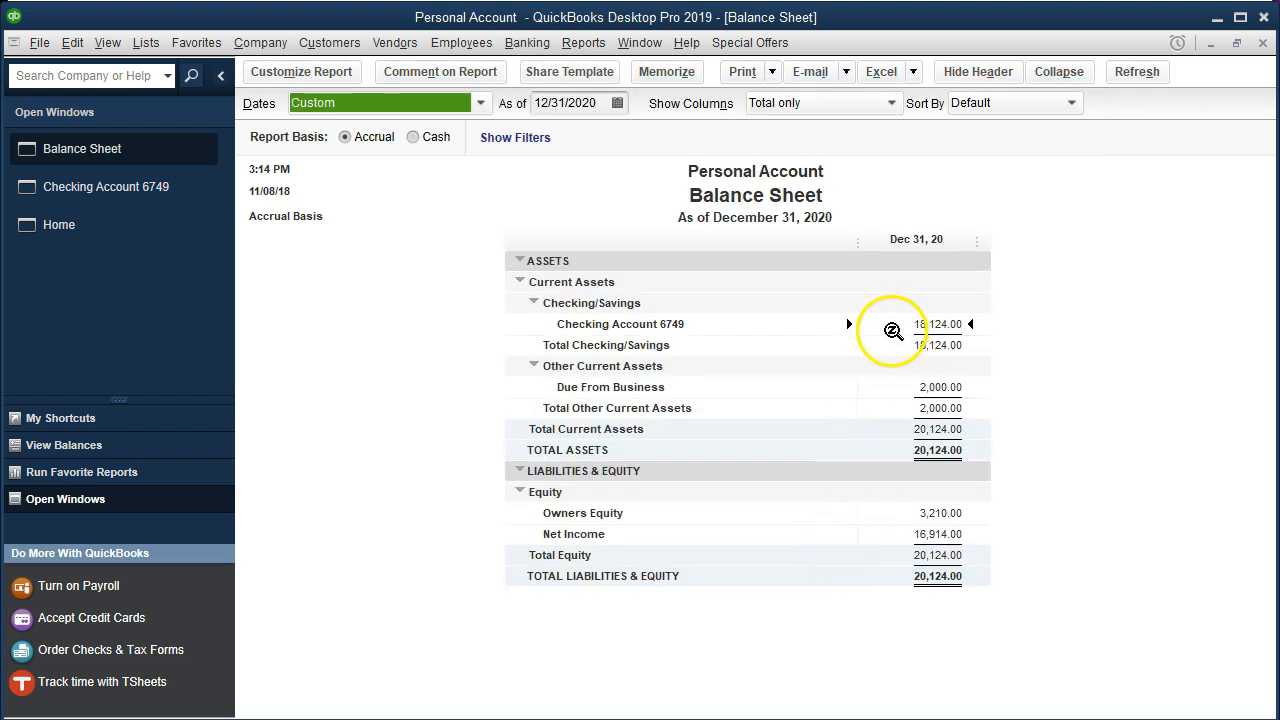
Examine the transactions behind the checking account balance on the Balance Sheet, close that detail report, and select the Due From Business amount.
click(890, 333)
double_click(910, 325)
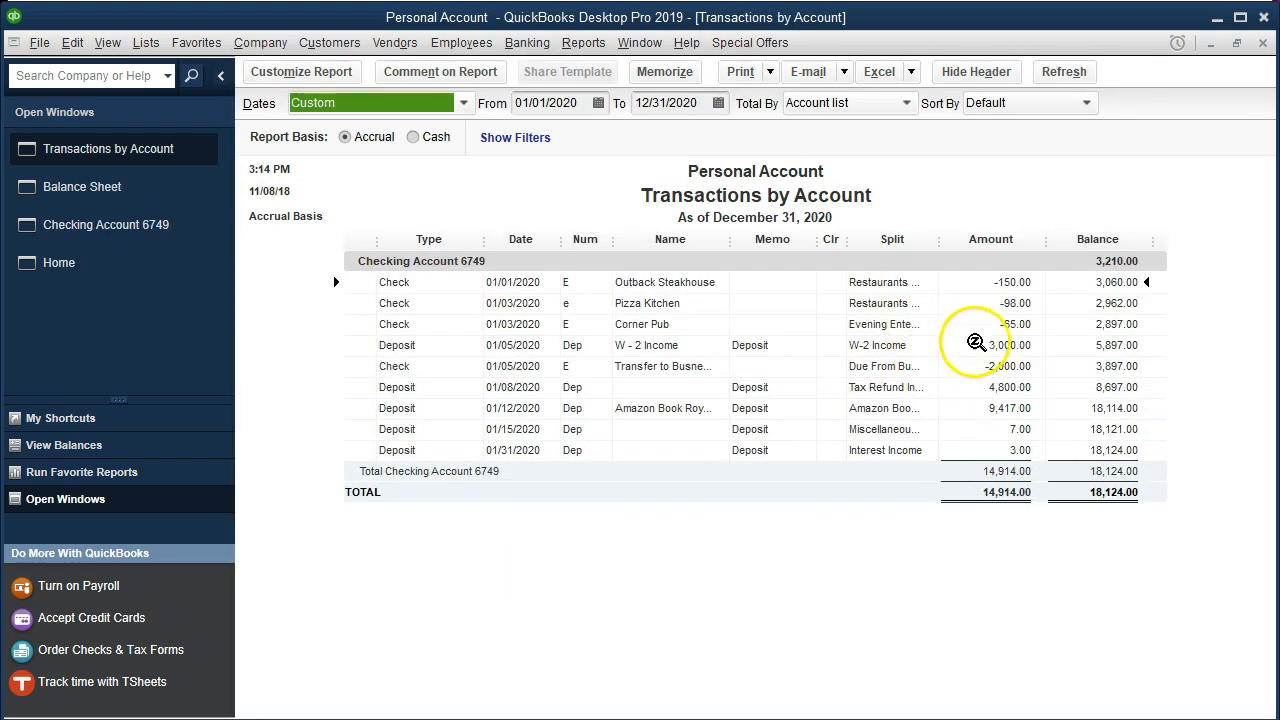
click(1264, 44)
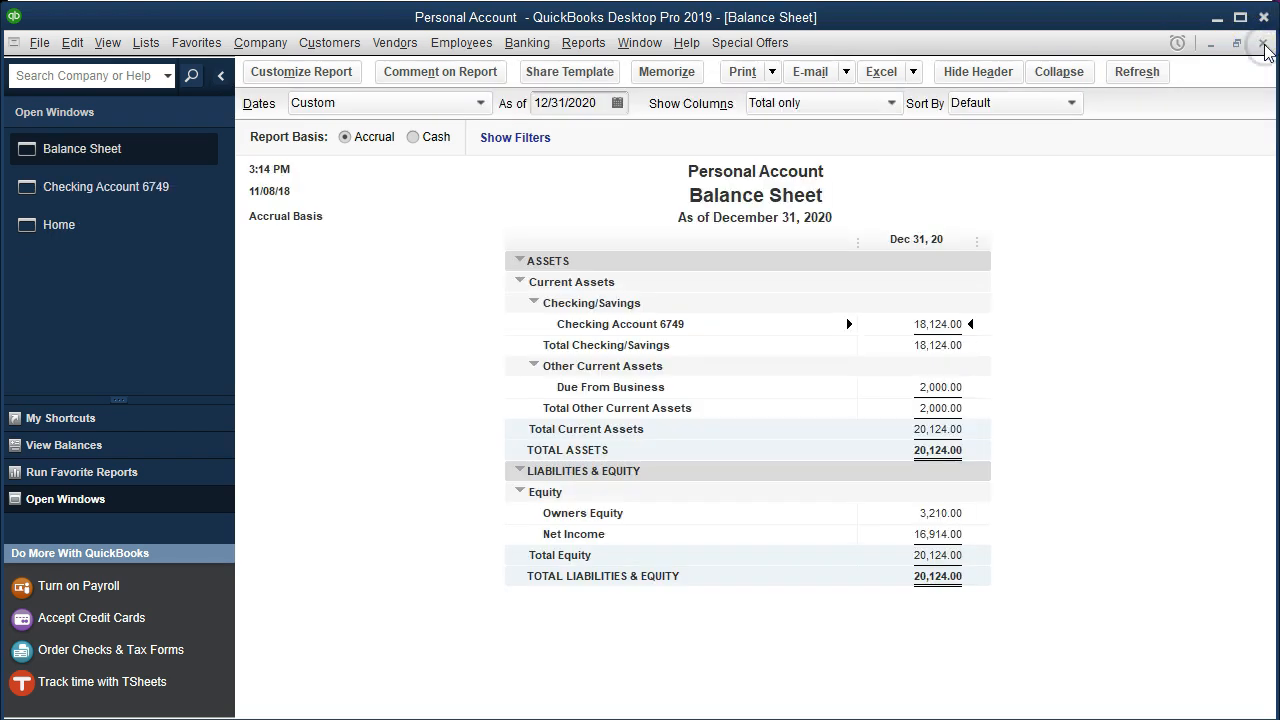
click(968, 388)
Open the standard Profit & Loss report and set its date range to 01/01/2020 through 12/31/2020.
click(597, 49)
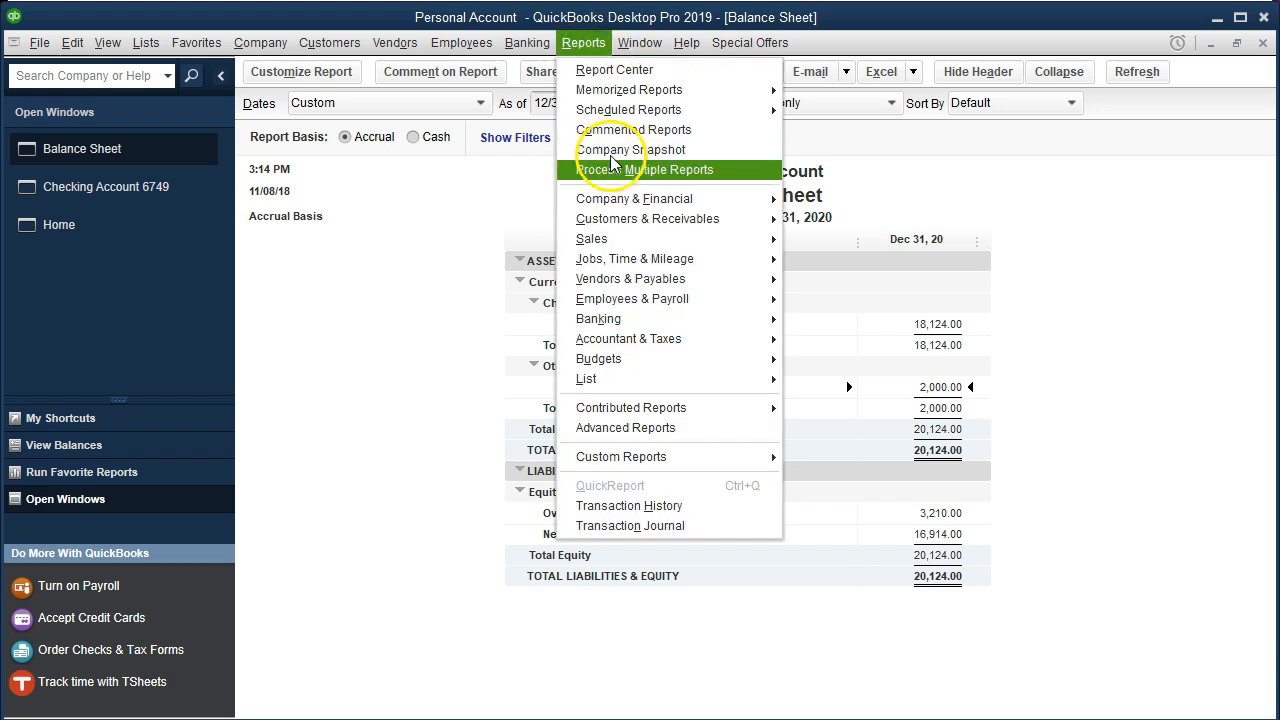
mouse_move(666, 201)
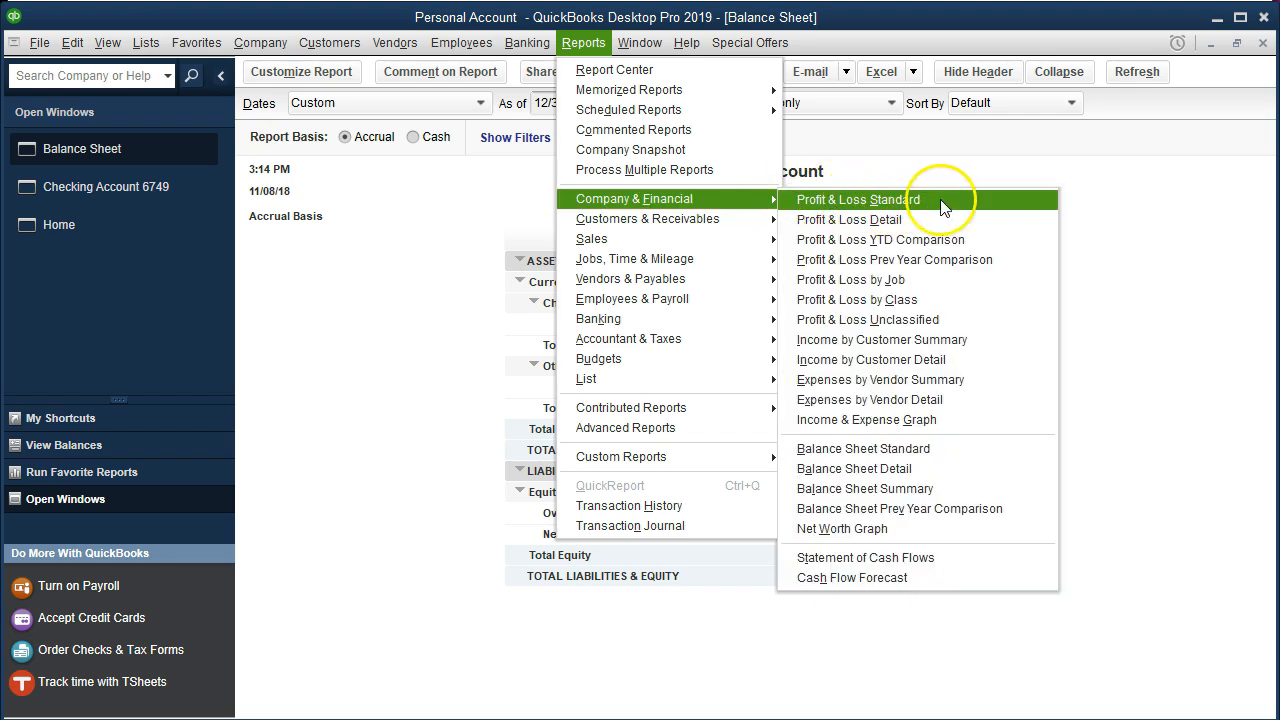
click(893, 203)
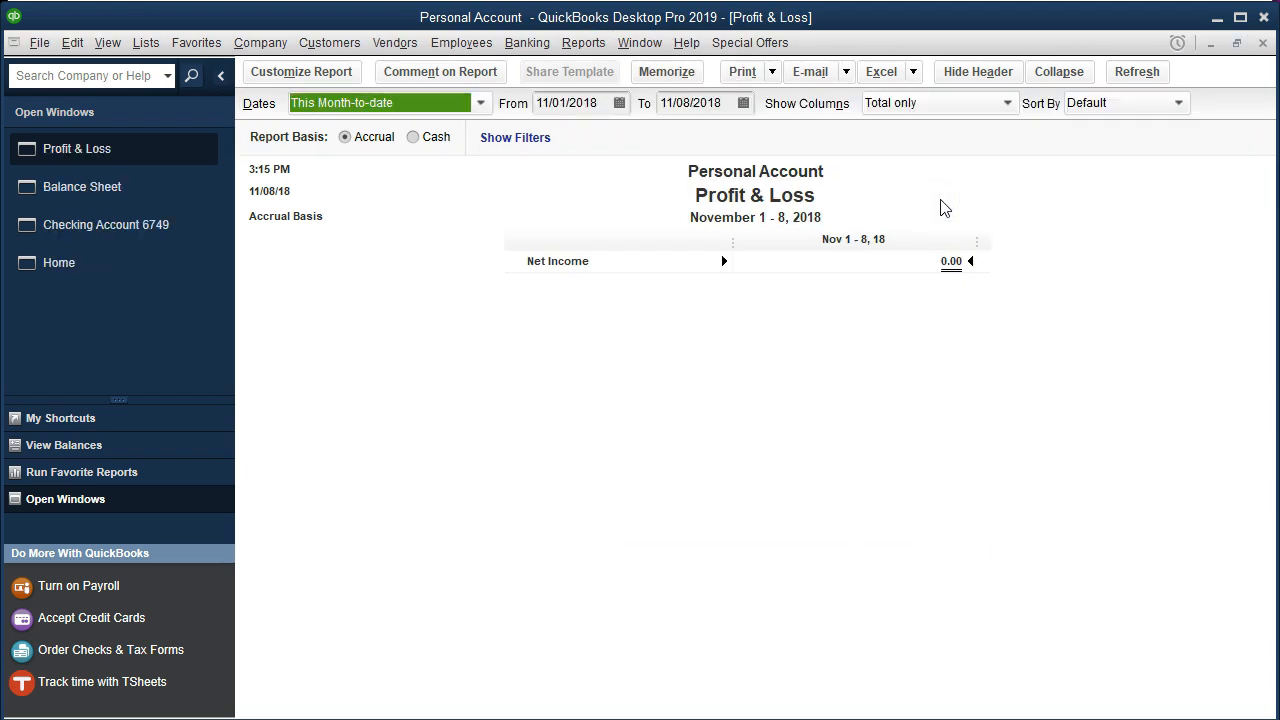
key(Tab)
text(01/01/2020)
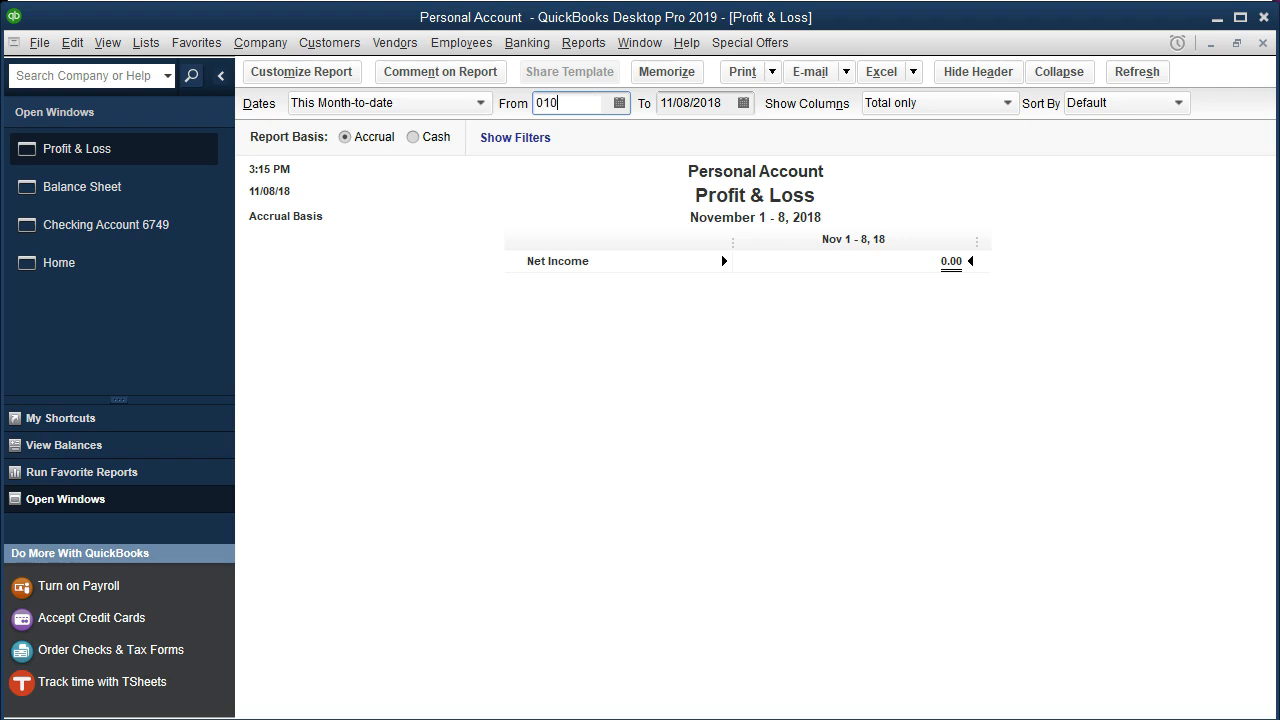
key(Tab)
text(12/31/2020)
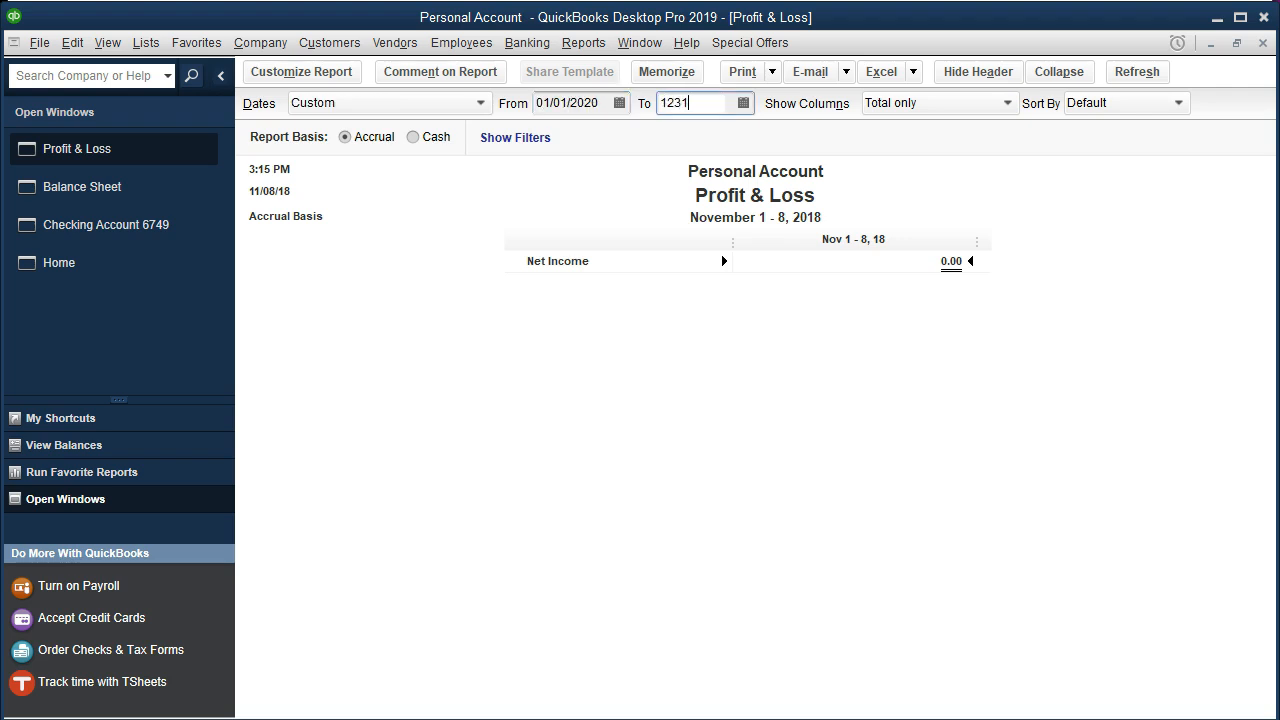
key(Tab)
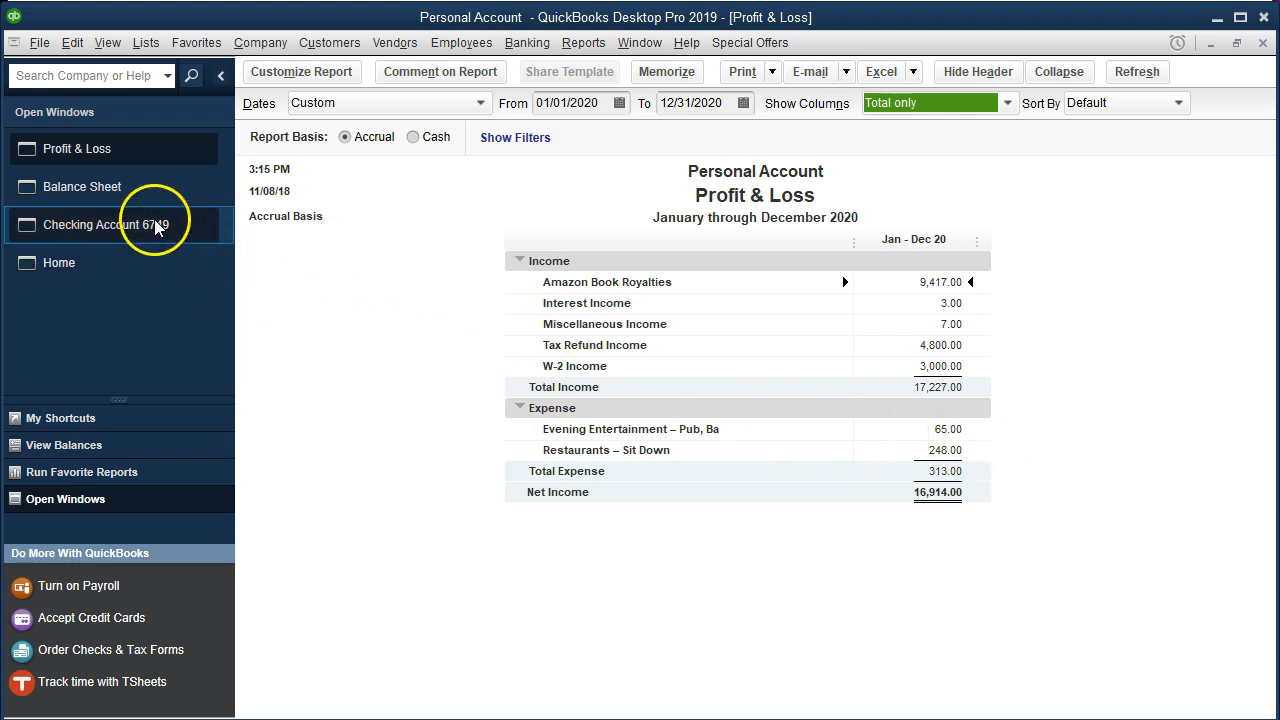
Bring the checking account register back up, then highlight the 1/5 Transfer to Business Checking row in the Acrobat Reader statement.
click(115, 229)
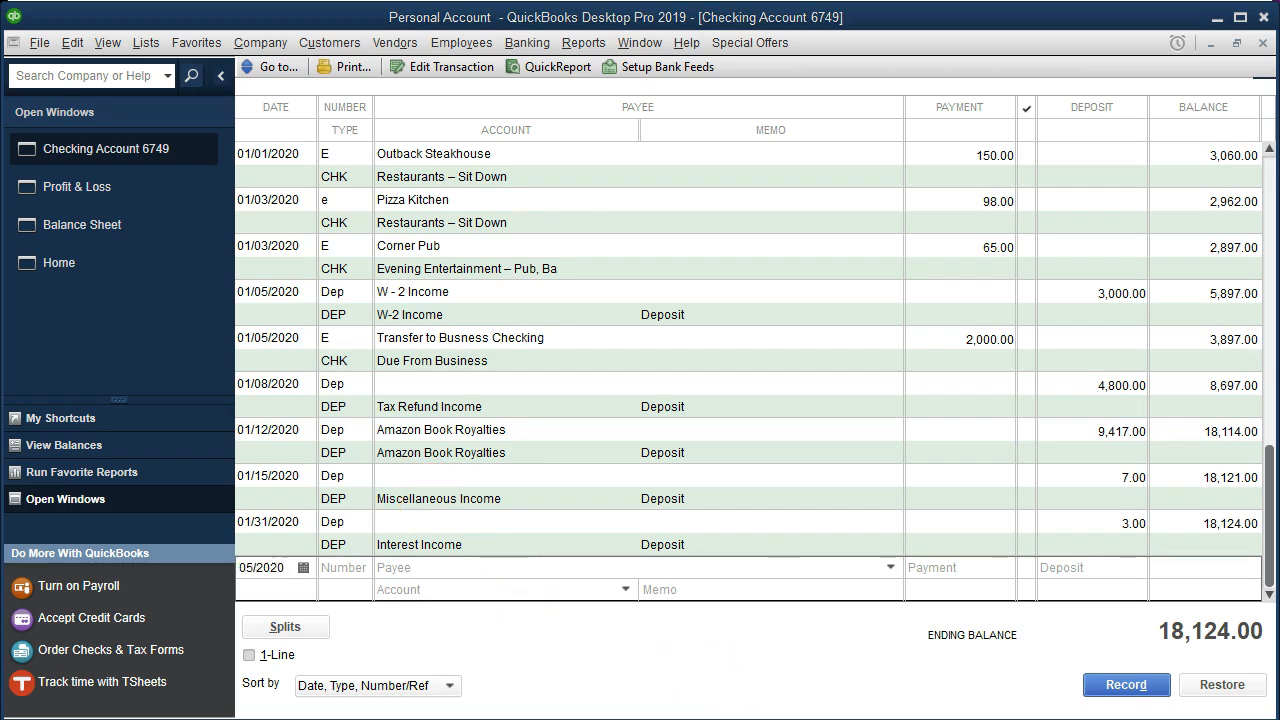
key(alt+Tab)
drag(622, 290, 1140, 292)
click(1120, 313)
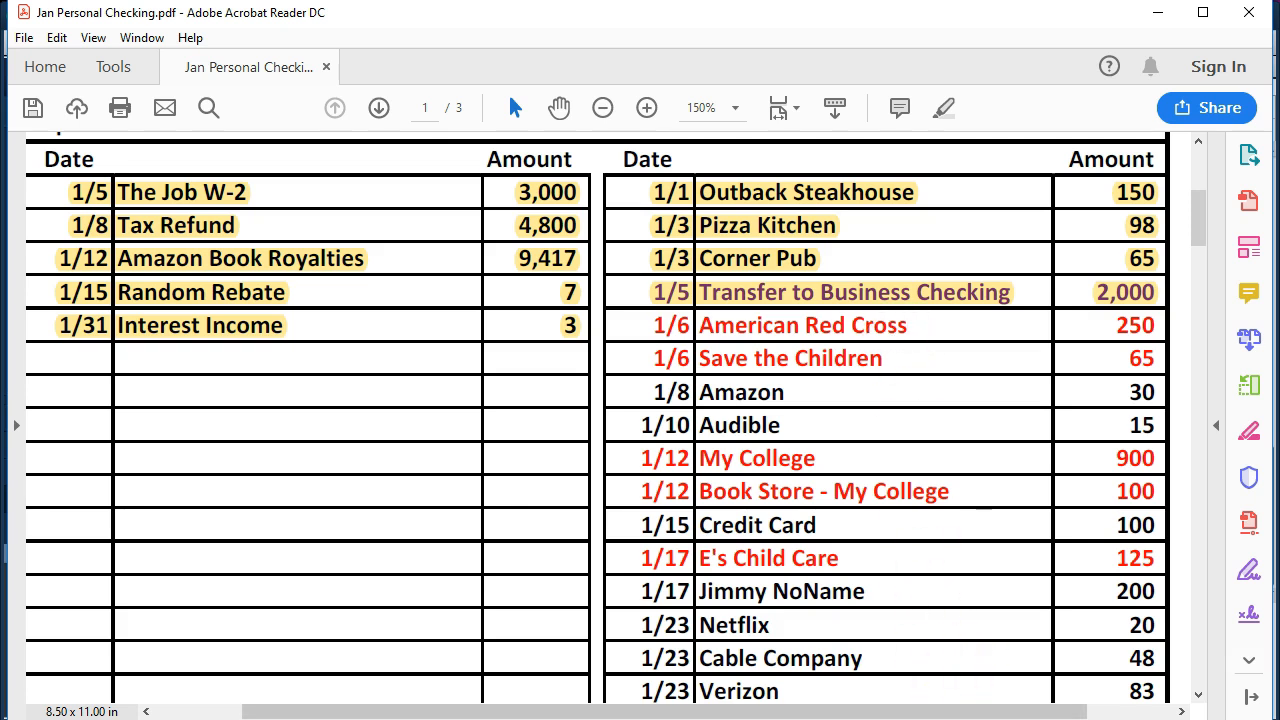
Start a QuickBooks register entry dated 01/06/2020 with number E and payee American Red Cross, quick-adding the payee as a vendor.
key(alt+Tab)
click(292, 568)
key(plus)
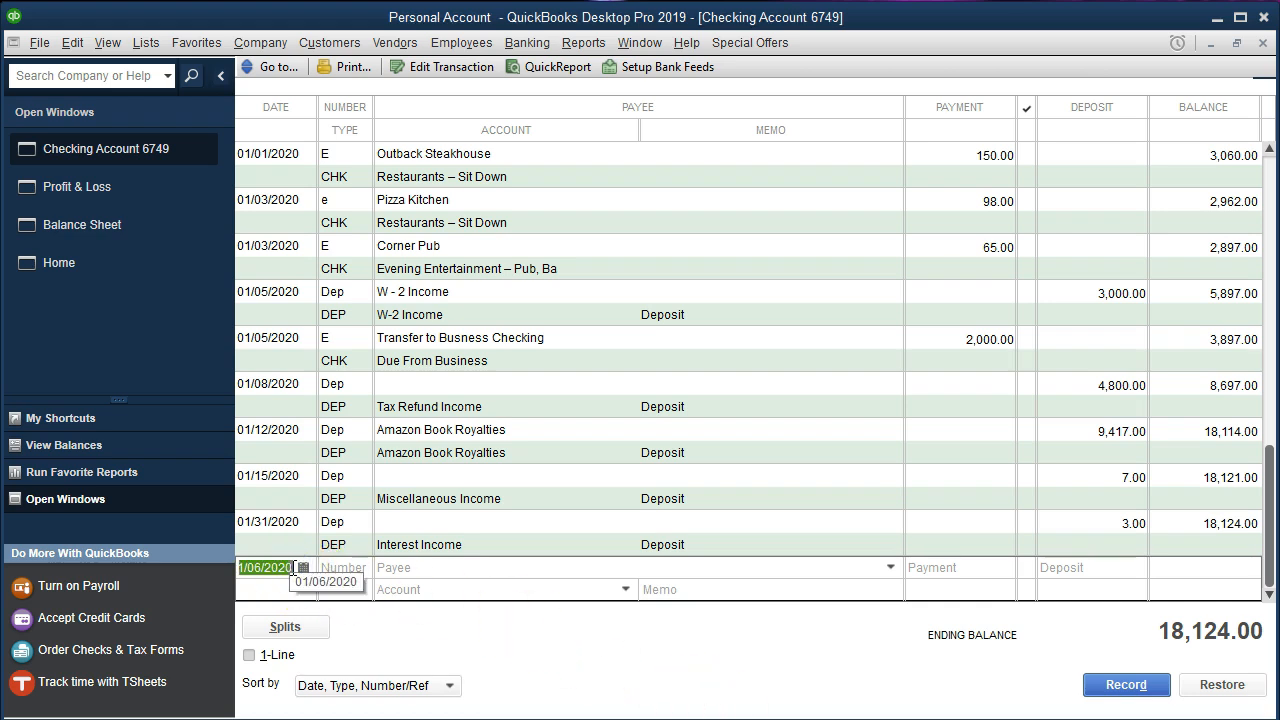
key(Tab)
text(E)
key(Tab)
text(Amer)
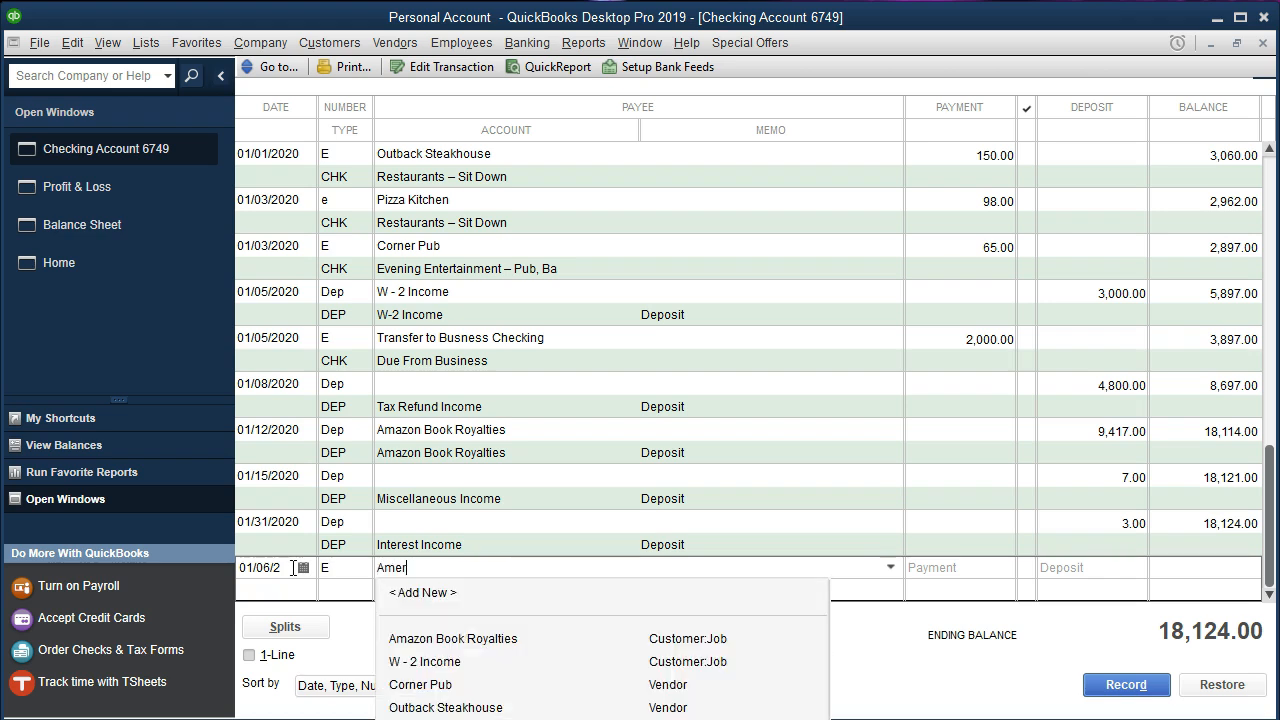
text(ican Red Cross)
key(Tab)
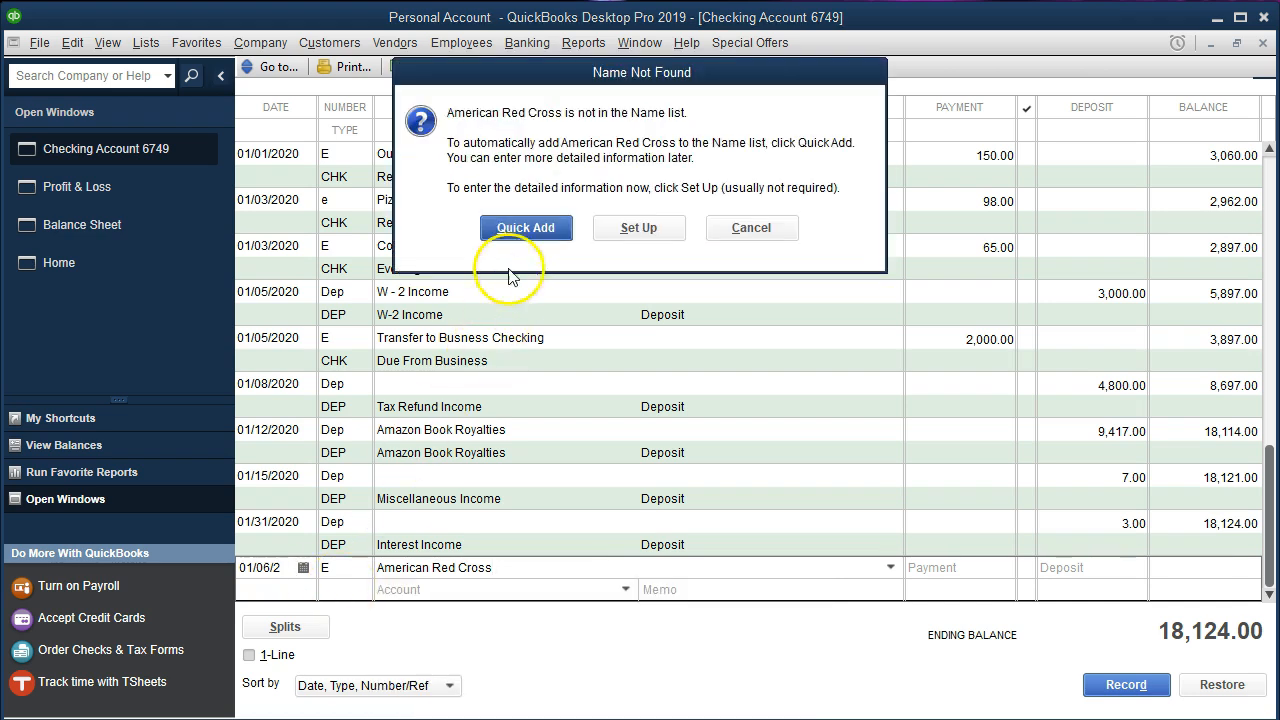
click(510, 226)
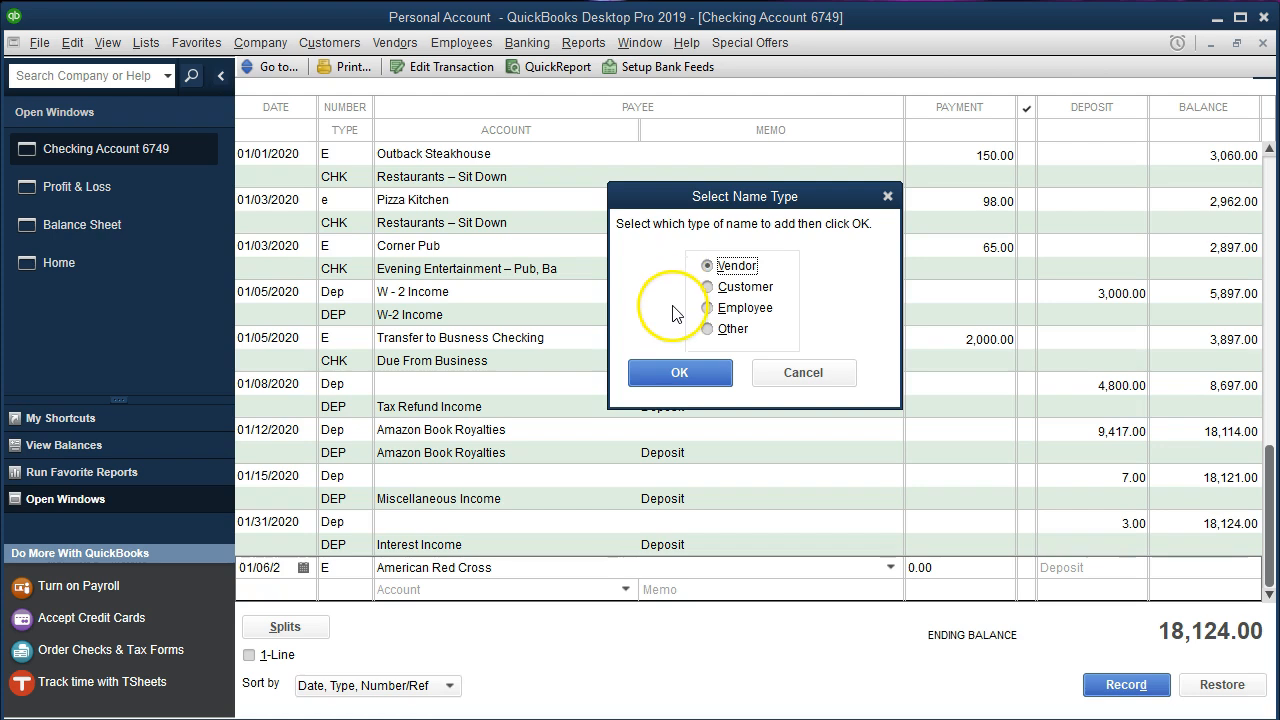
click(678, 372)
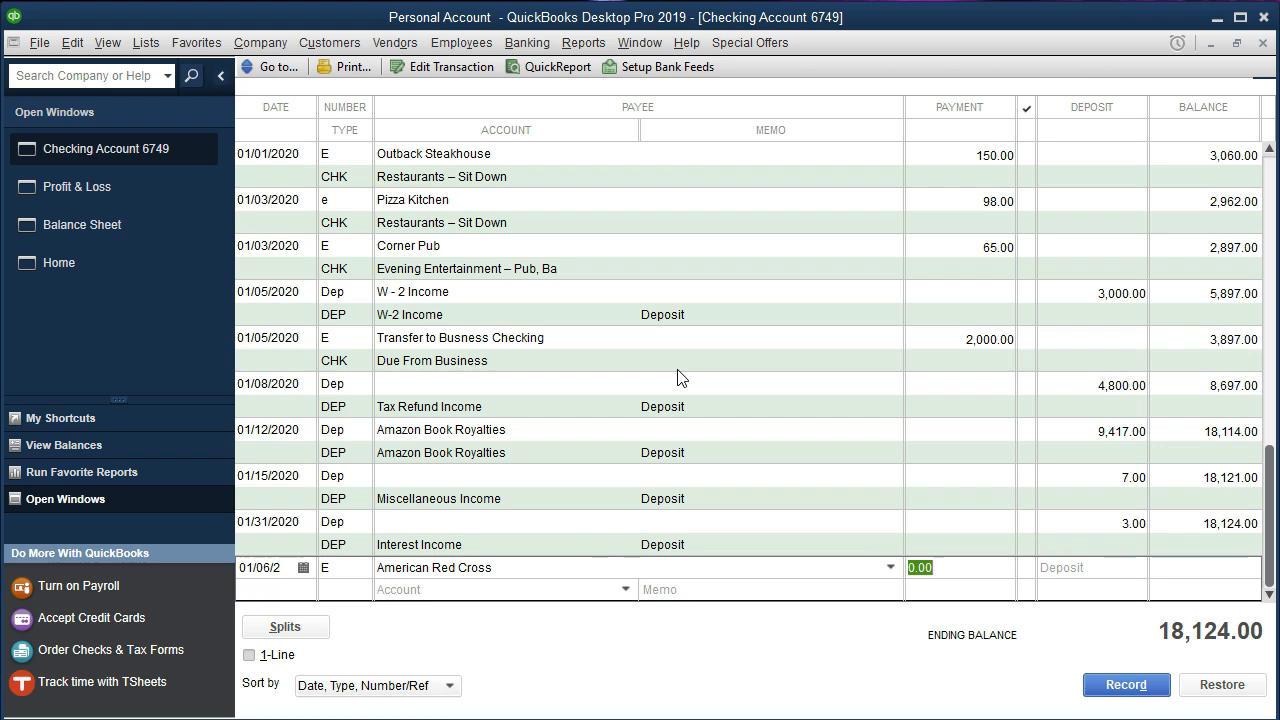
Set the American Red Cross payment to 250, set up Charitable Contributions as an Expense account for it, and record the entry.
text(250)
key(Tab)
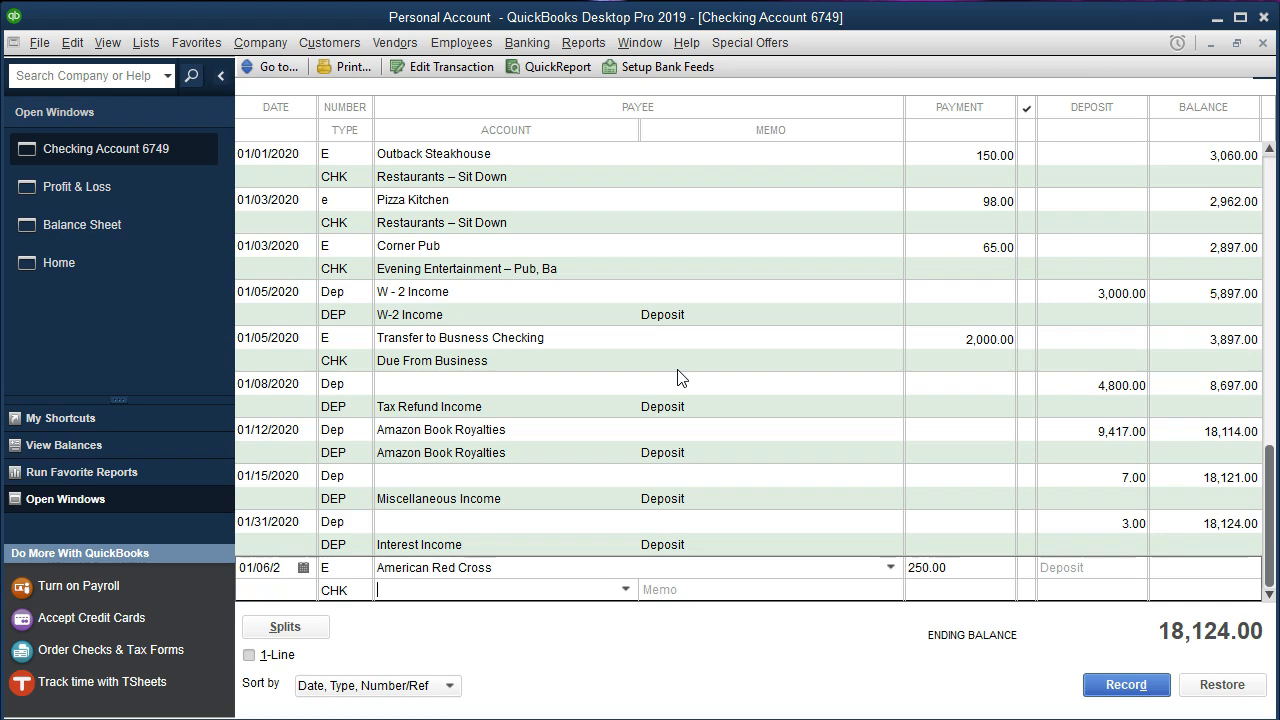
text(Charitable Contributions)
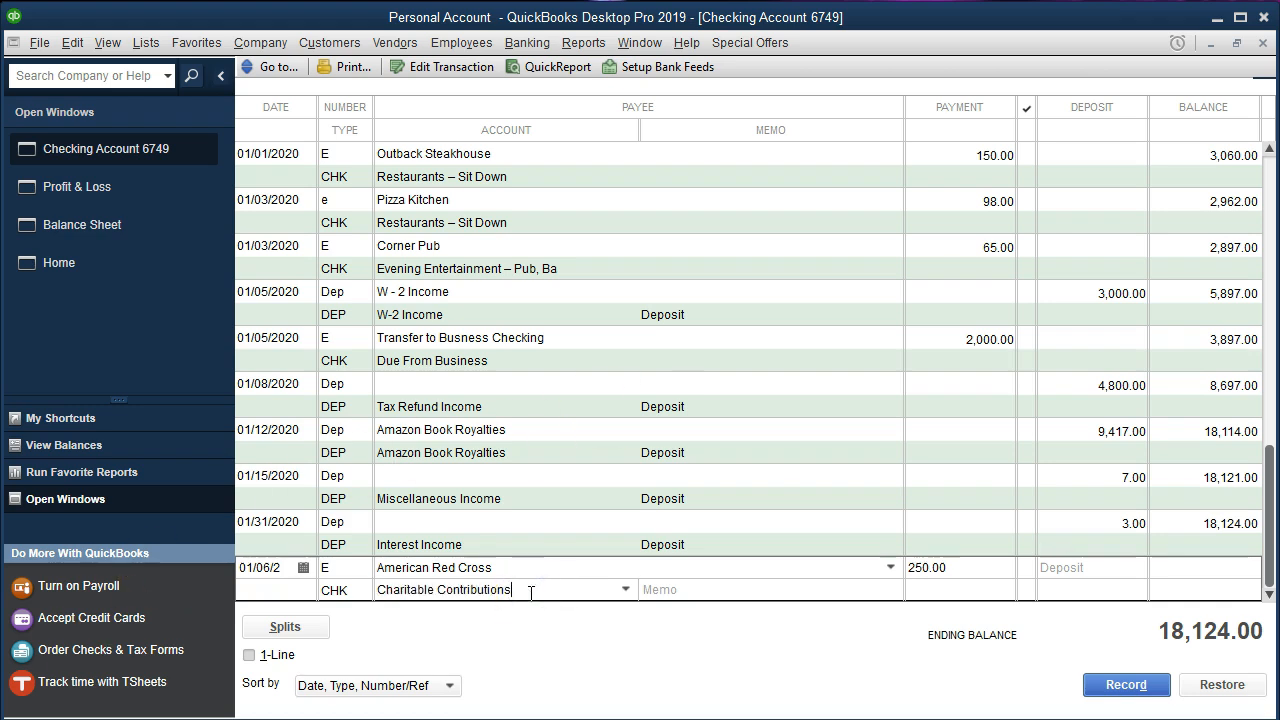
click(505, 585)
click(509, 589)
key(Tab)
key(Return)
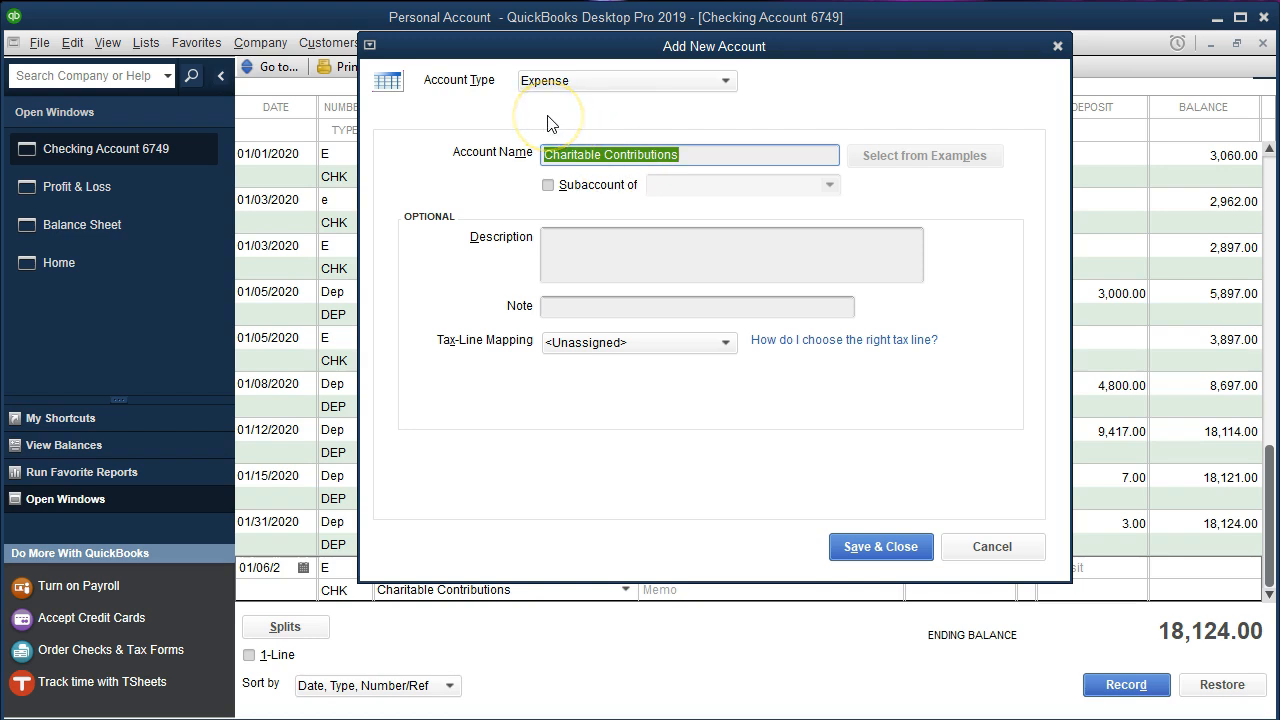
click(855, 549)
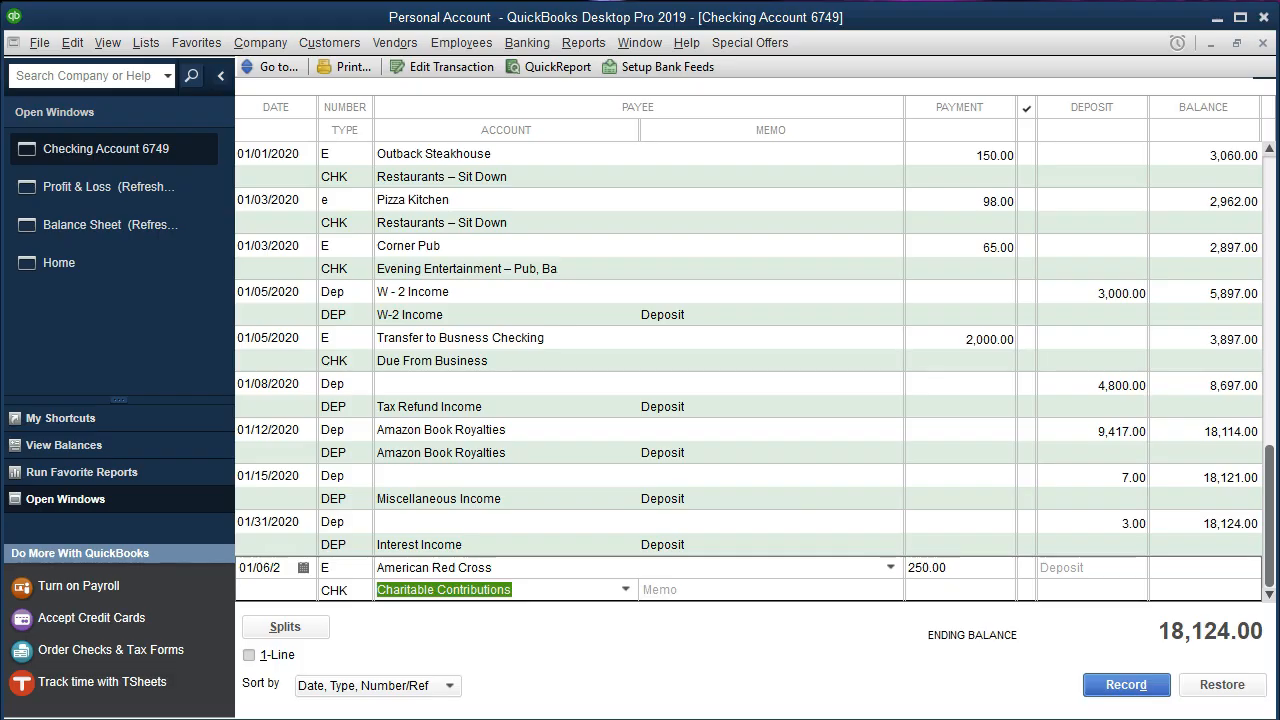
key(Return)
Switch to the Acrobat Reader statement and highlight the 1/6 American Red Cross row, including its amount.
key(alt+Tab)
drag(654, 326, 1152, 330)
click(1053, 391)
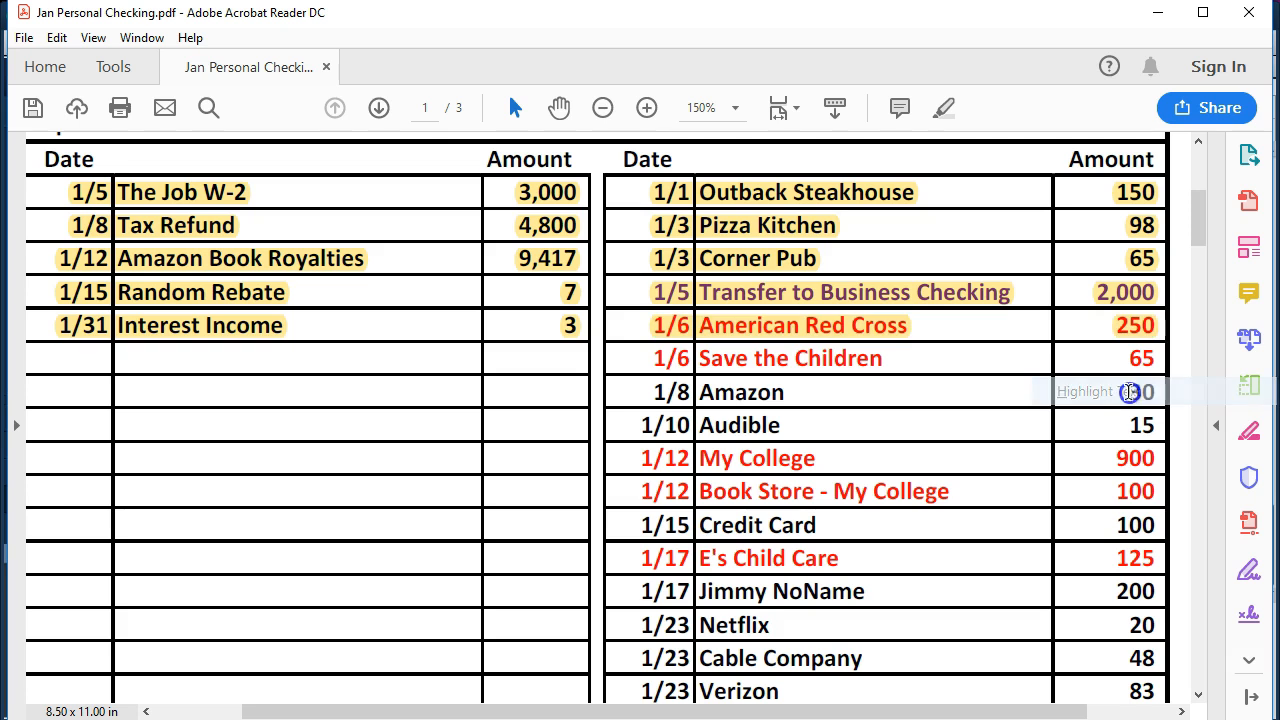
click(890, 358)
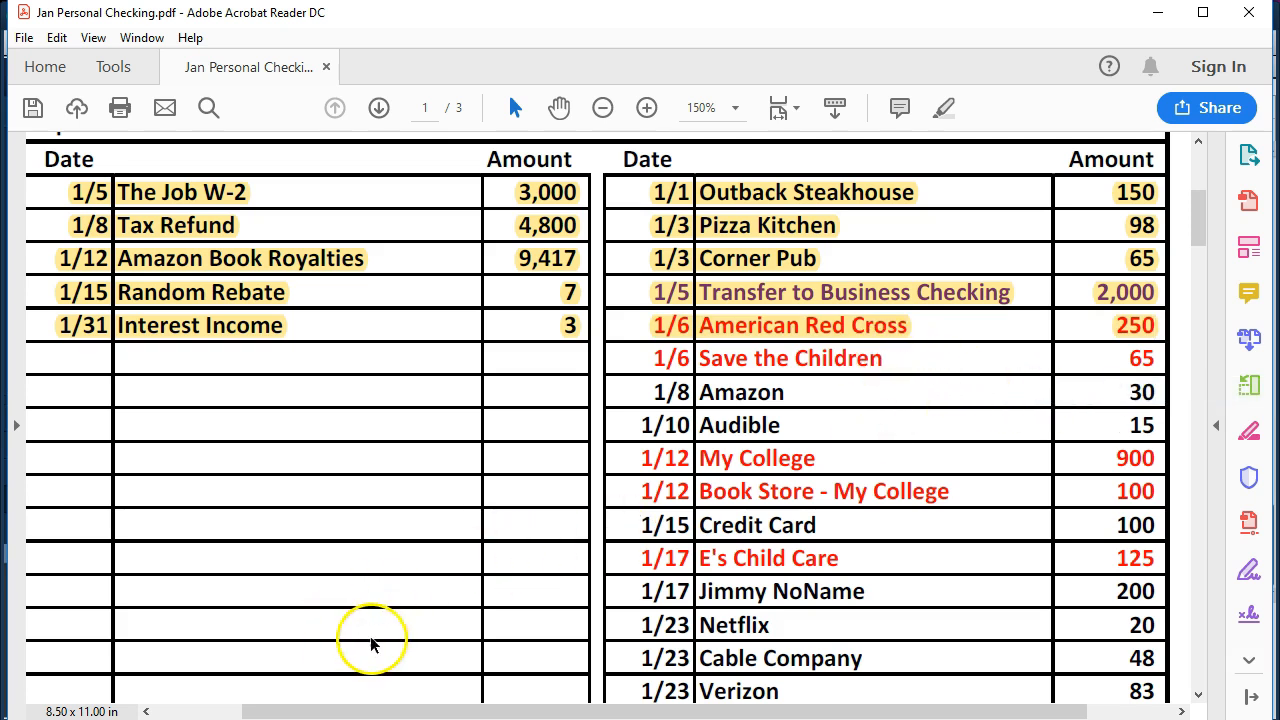
Start a QuickBooks register entry dated 01/06/2020 with number E and payee Save the Children, quick-adding the payee as a vendor.
key(alt+Tab)
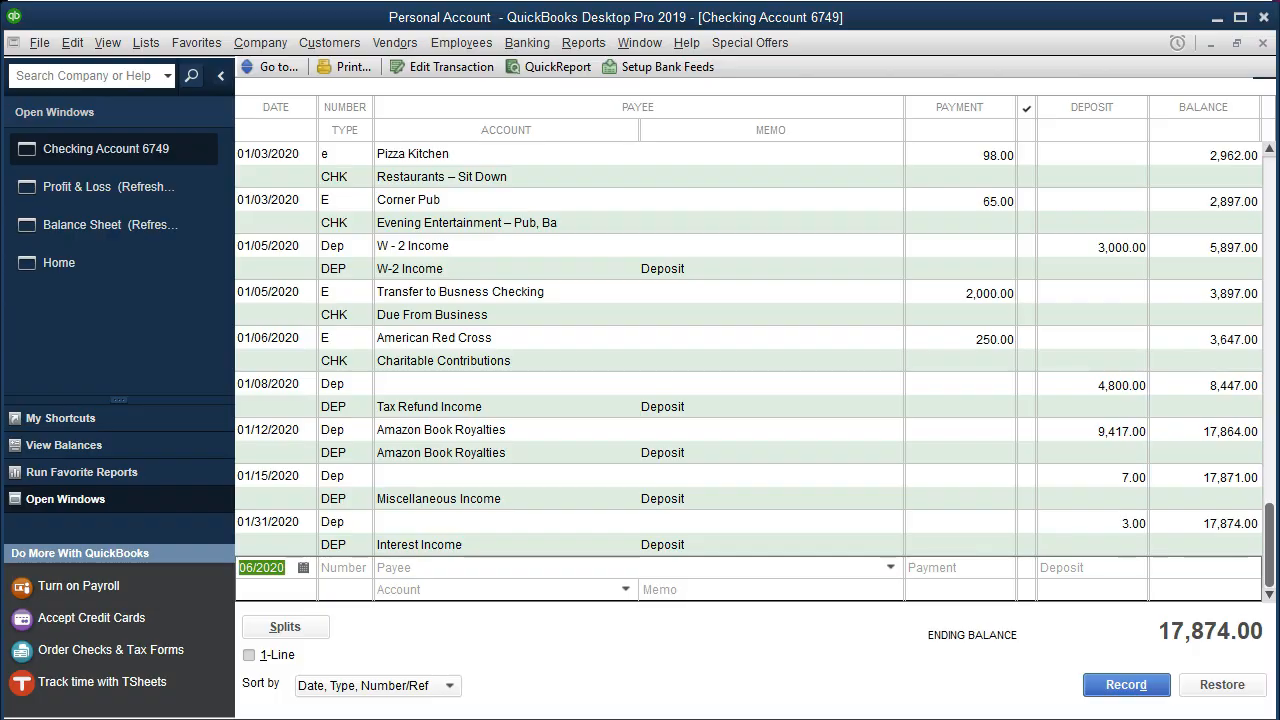
click(258, 566)
key(Tab)
text(E)
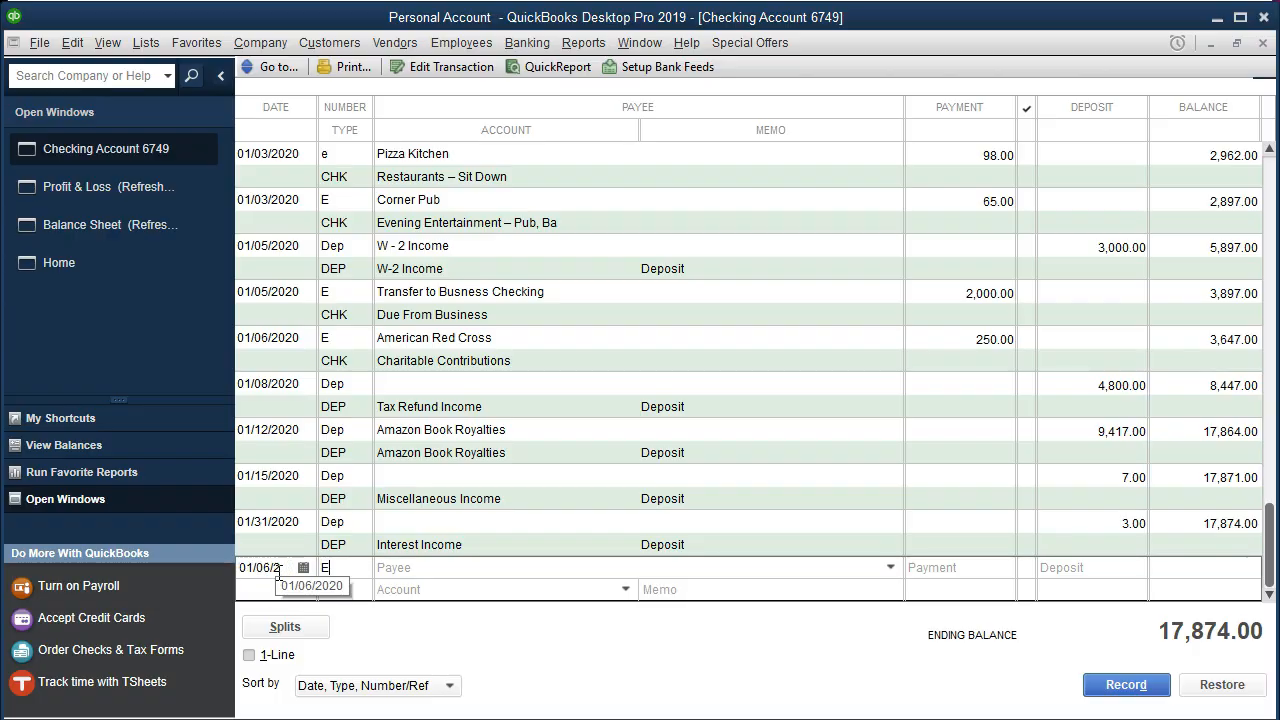
key(Tab)
text(Save the Children)
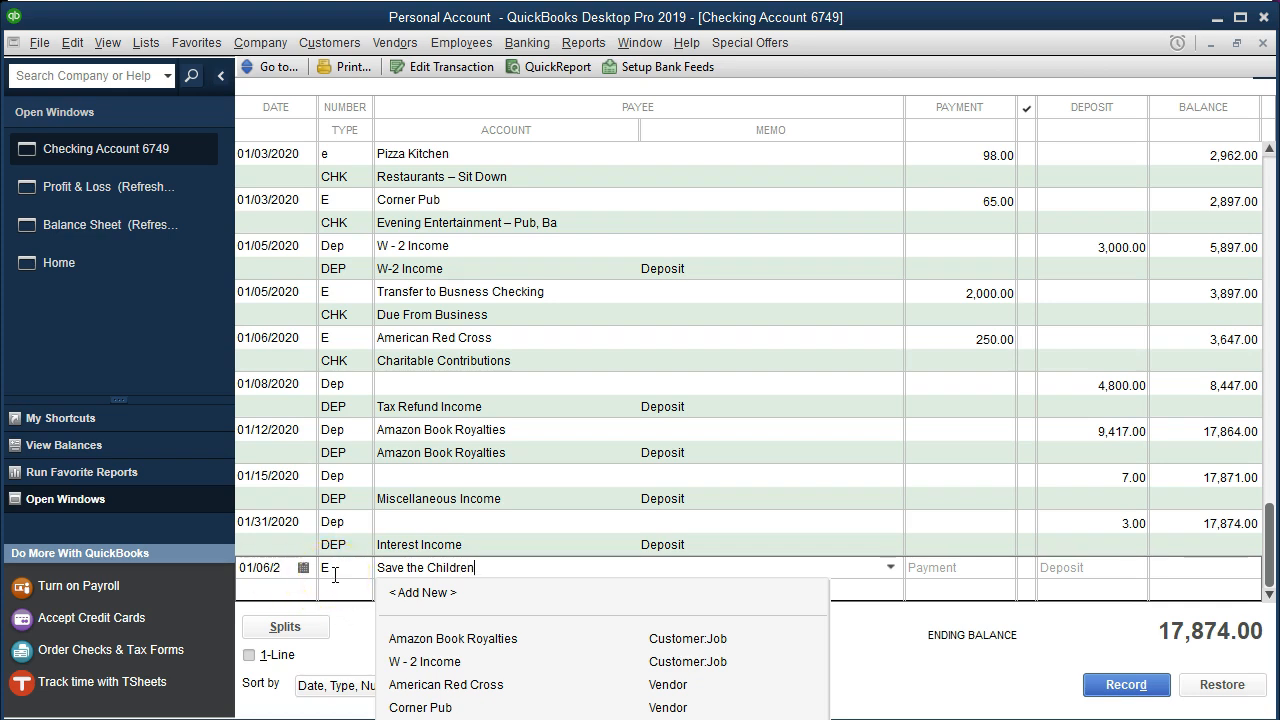
key(Tab)
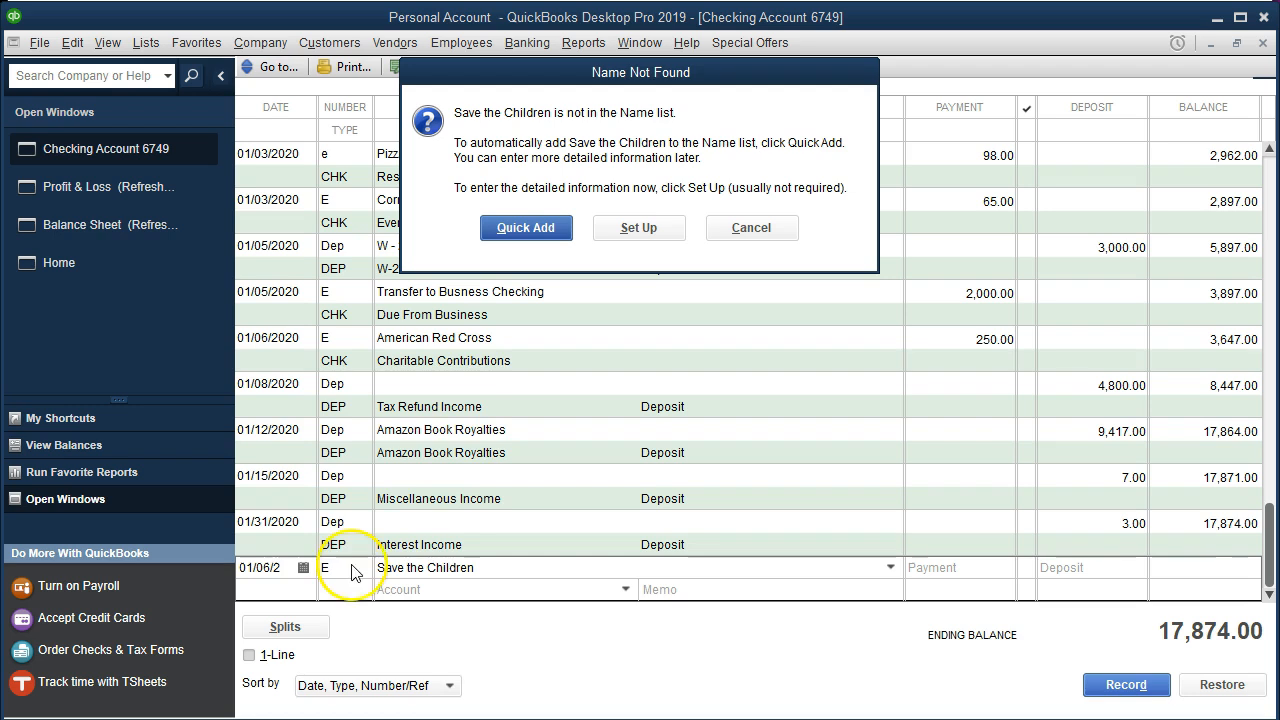
click(524, 228)
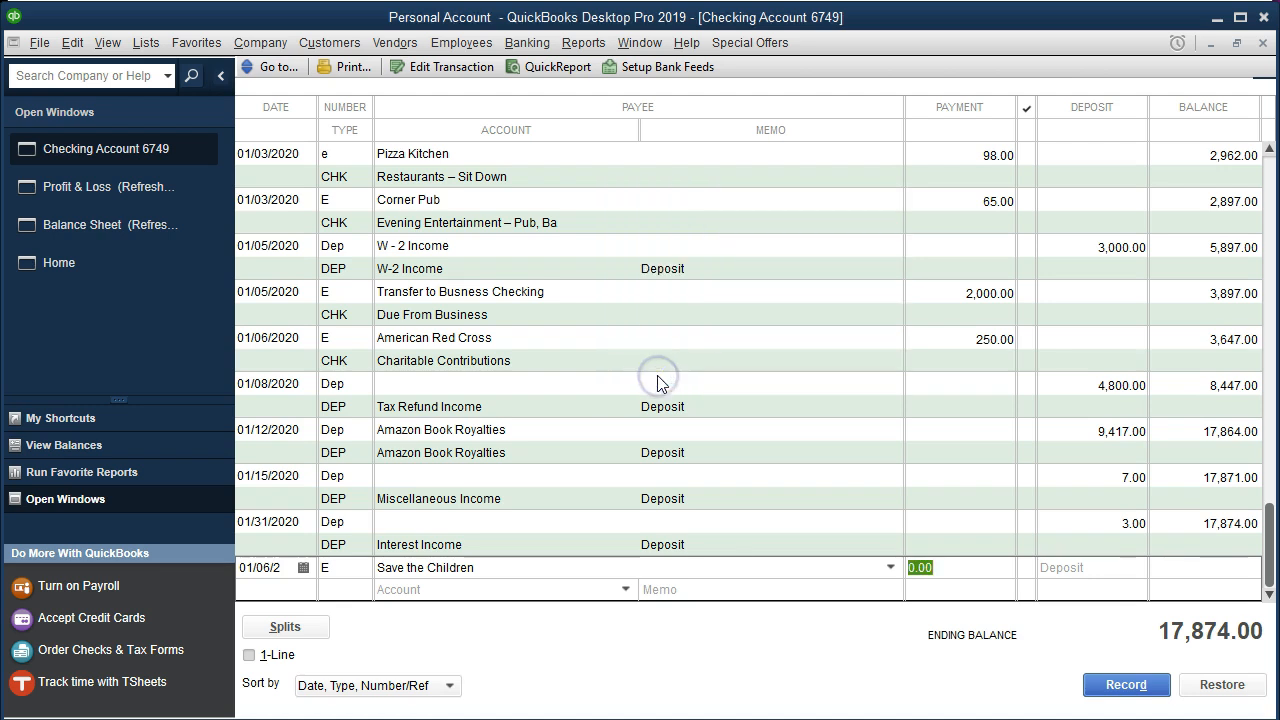
Set the Save the Children payment to 65, assign it to Charitable Contributions, and record the entry.
text(65)
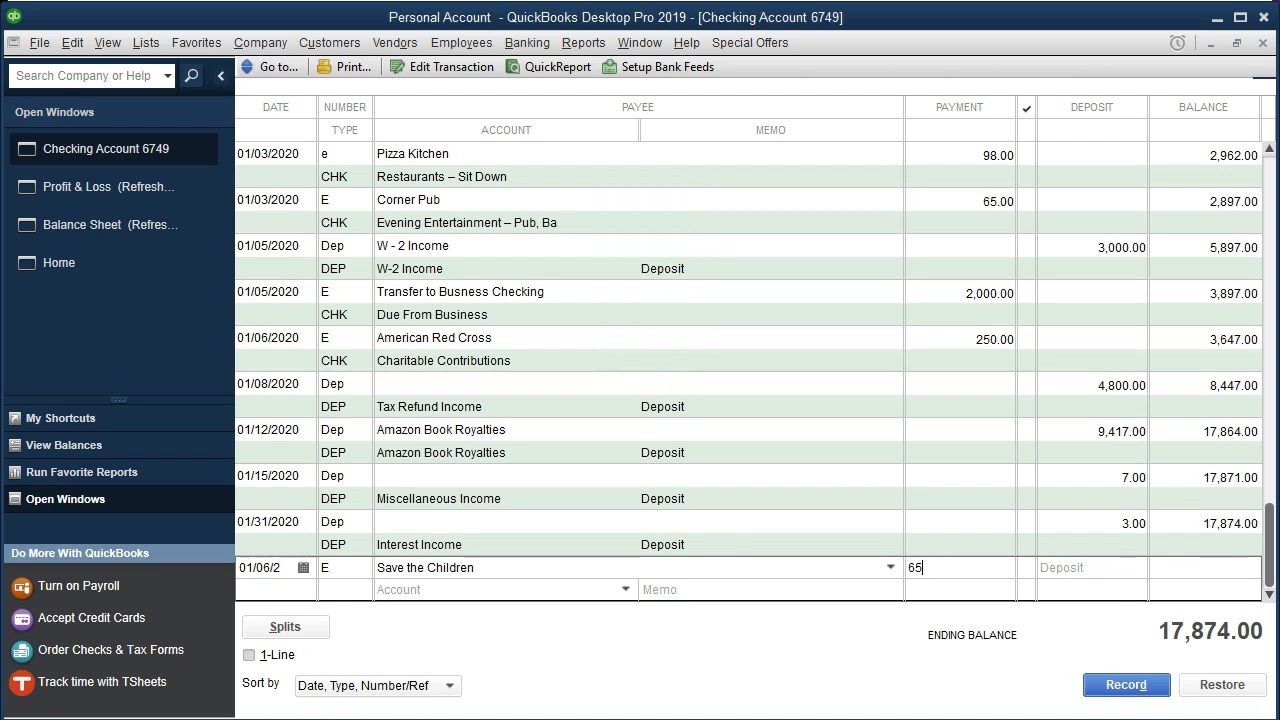
key(Tab)
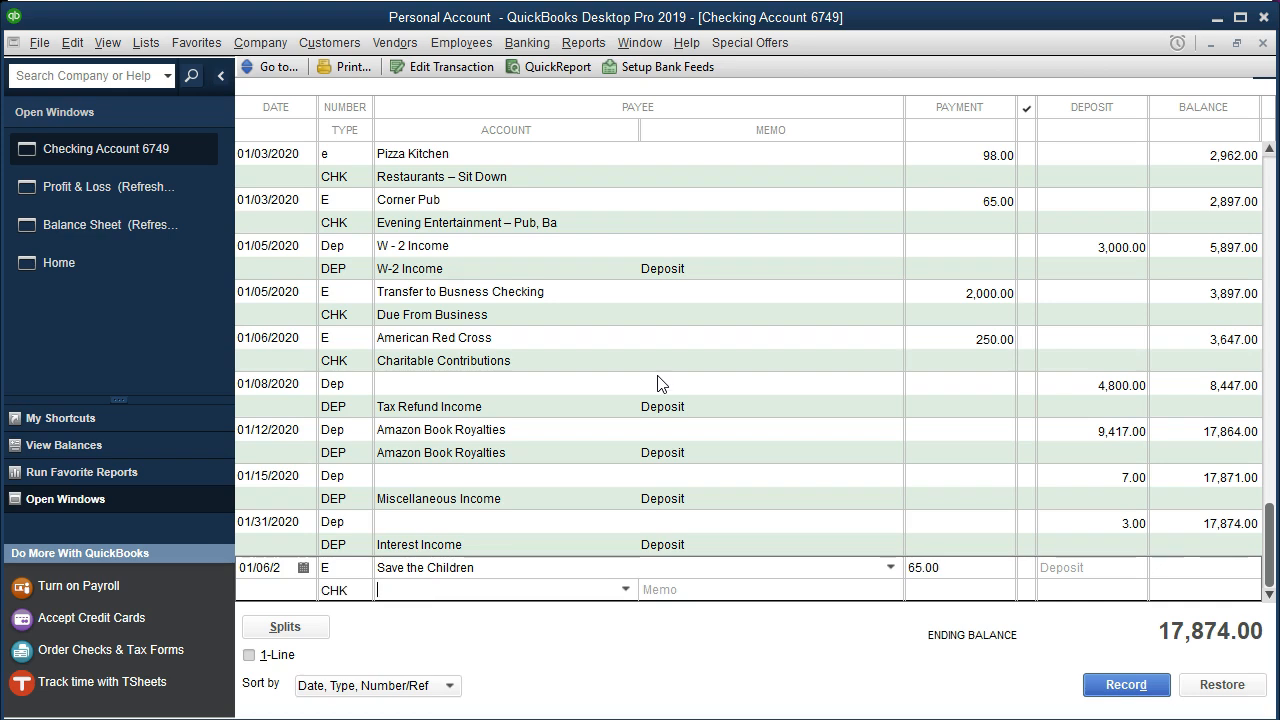
click(625, 589)
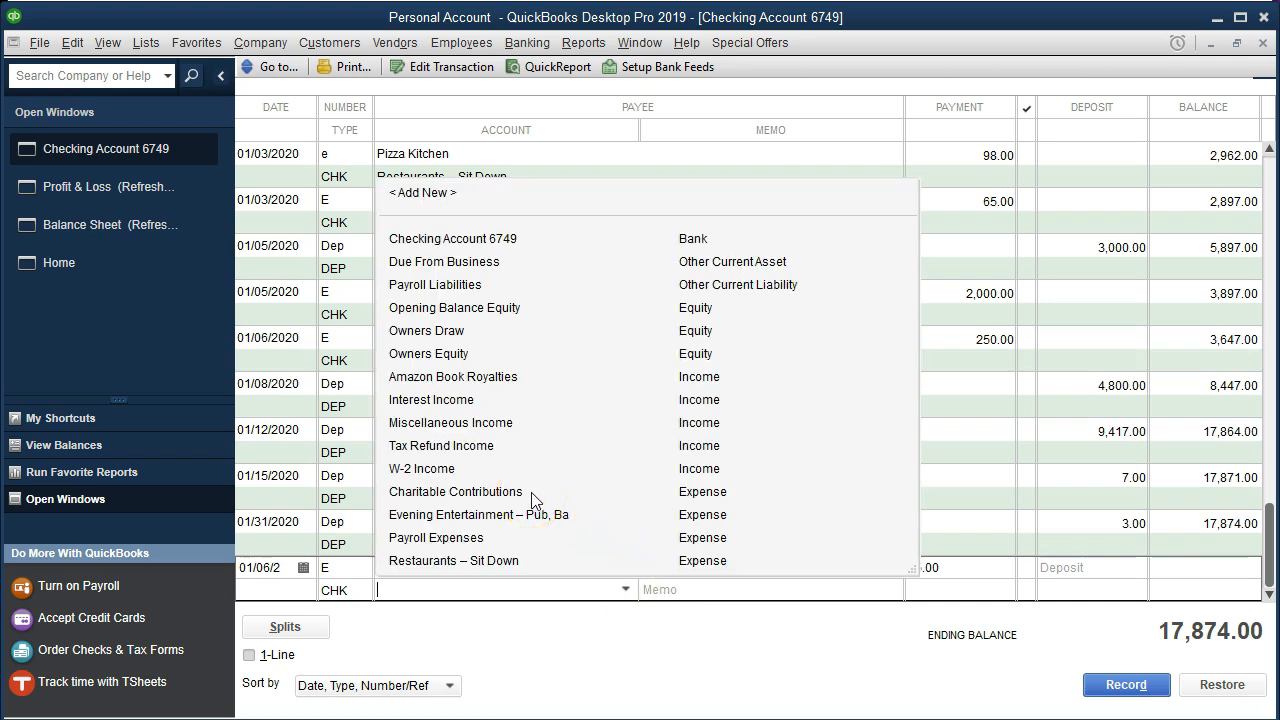
text(Charitable Contributions)
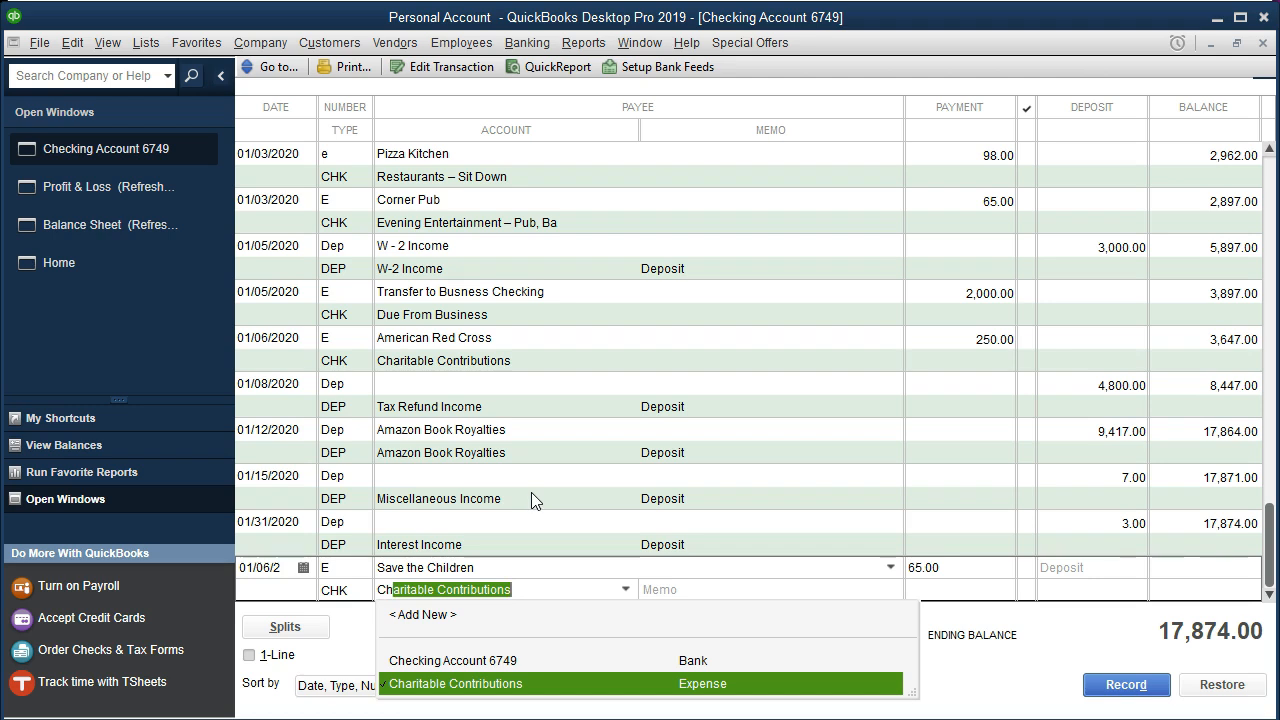
click(512, 686)
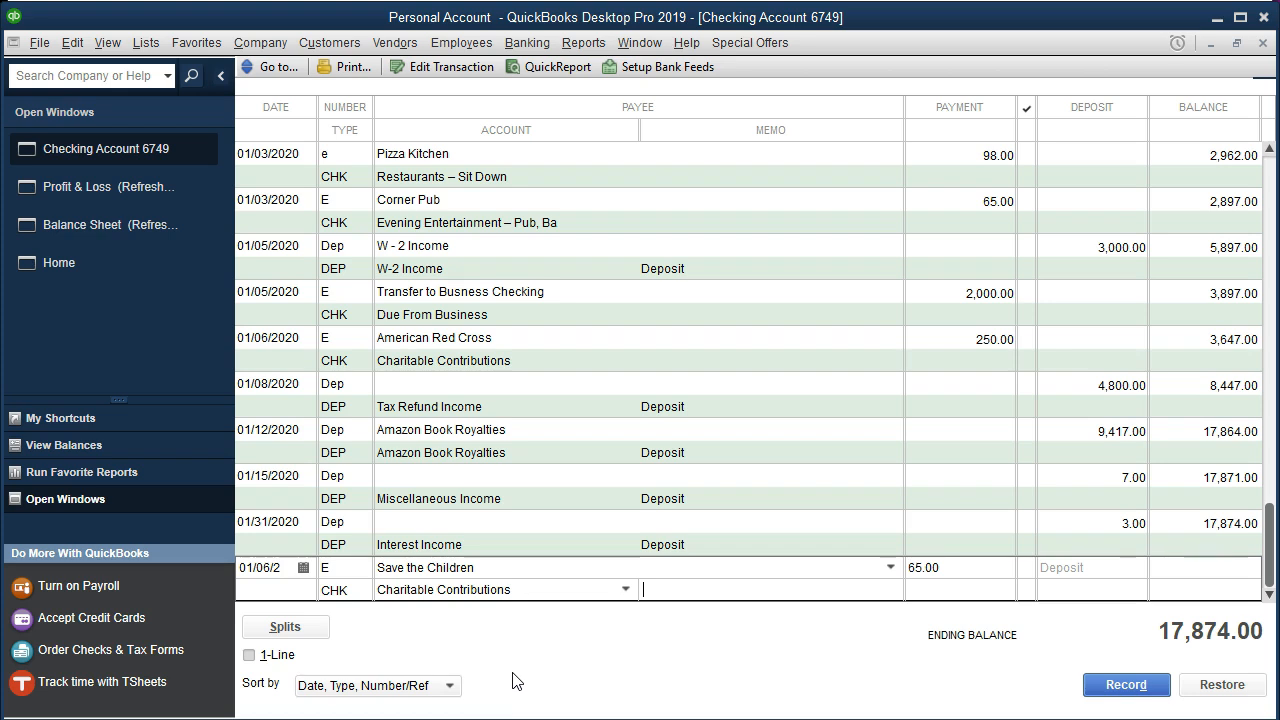
key(Return)
key(Return)
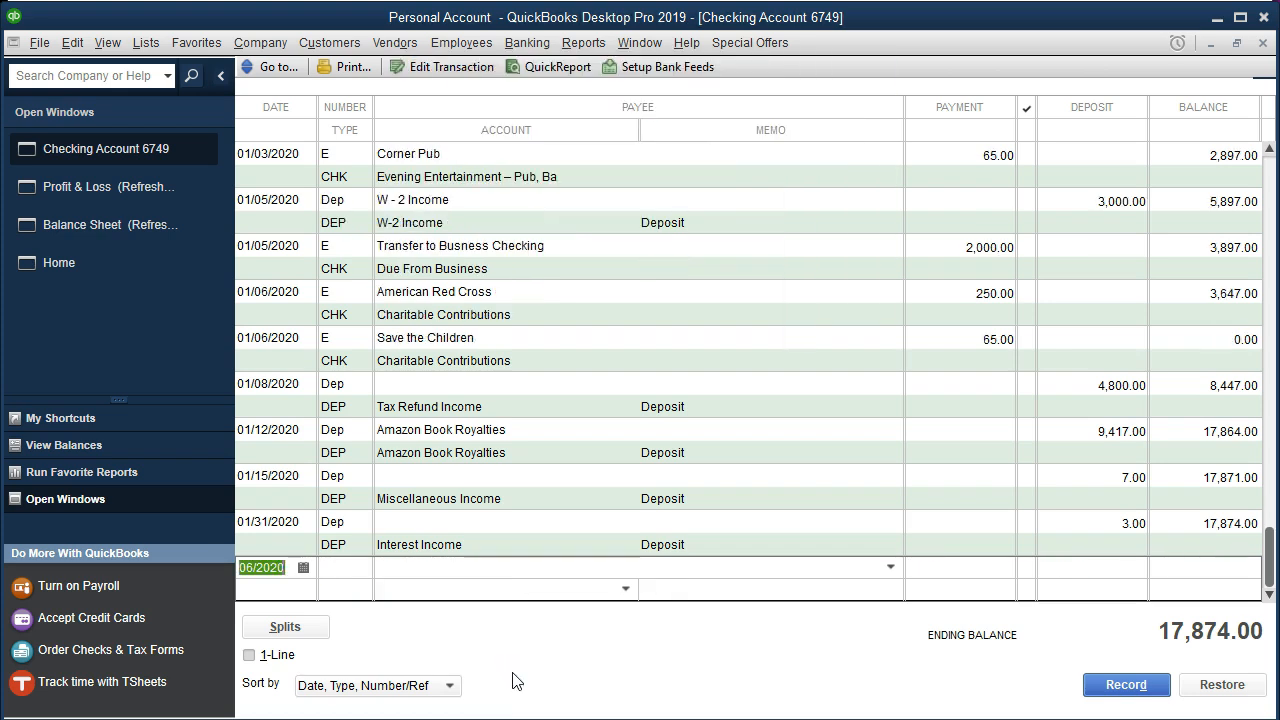
Switch to the Acrobat Reader statement and highlight the 1/6 Save the Children row, including its amount.
key(alt+Tab)
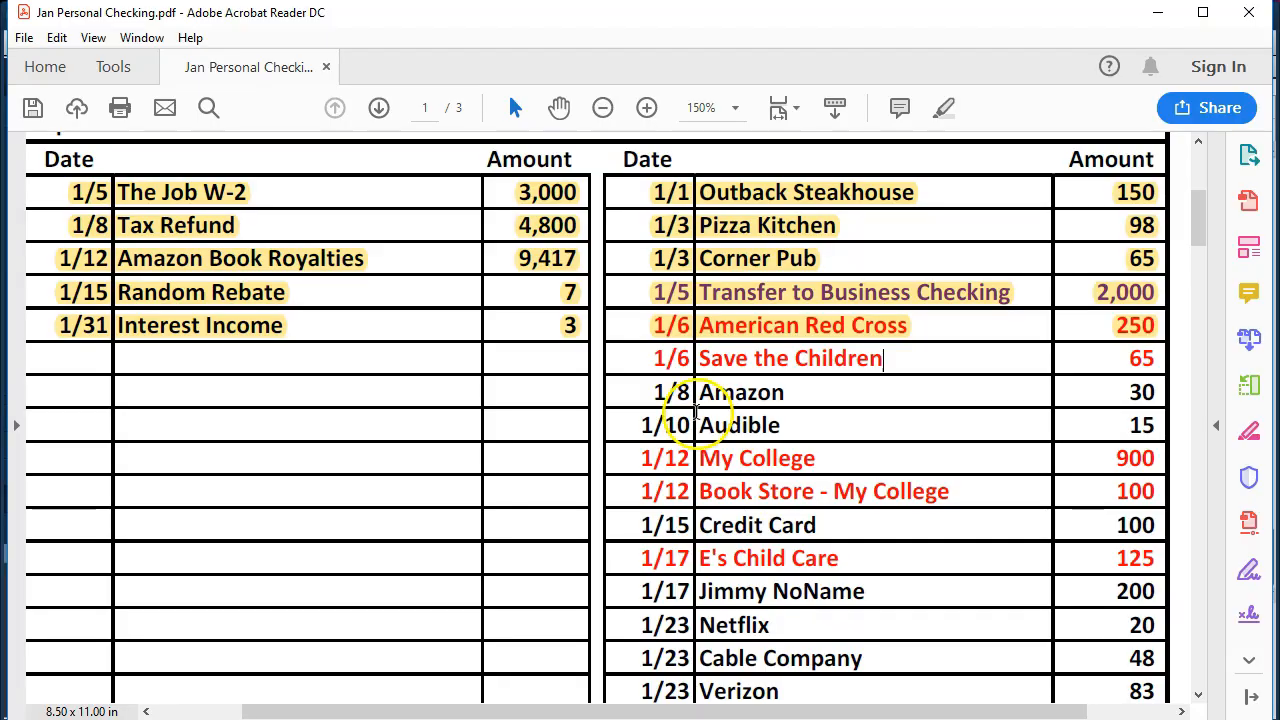
drag(660, 357, 1128, 350)
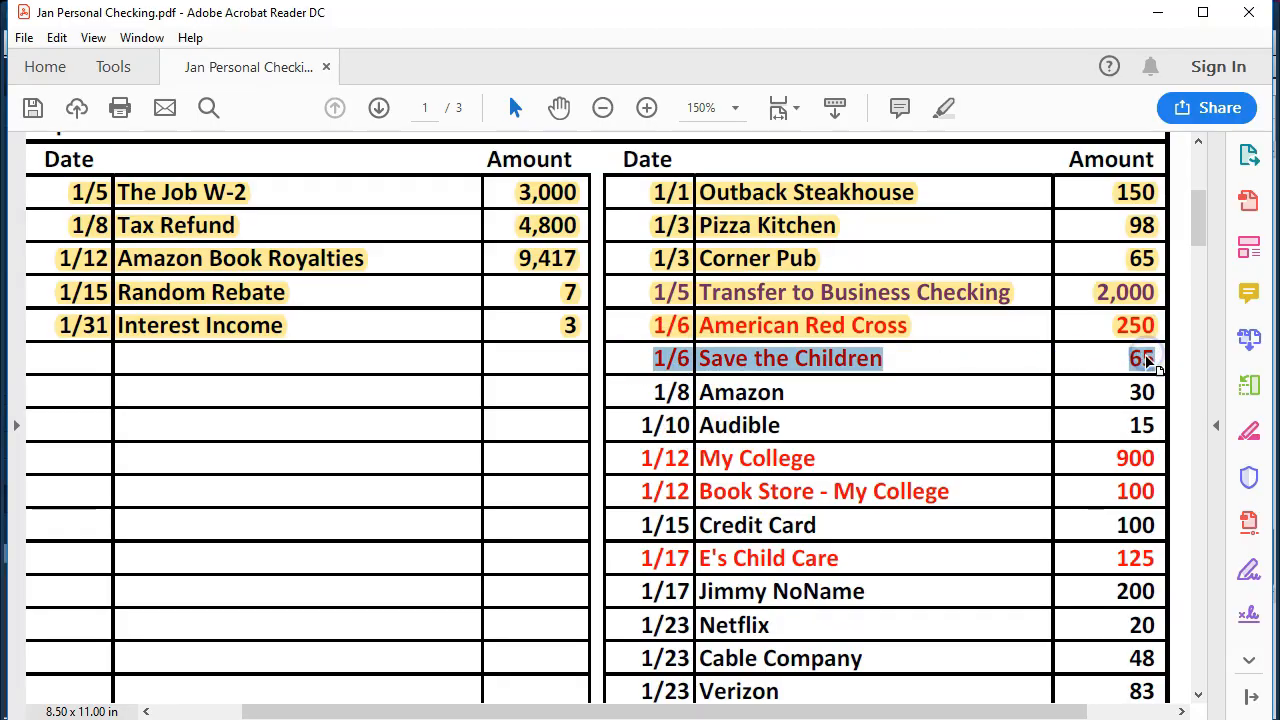
right_click(1138, 358)
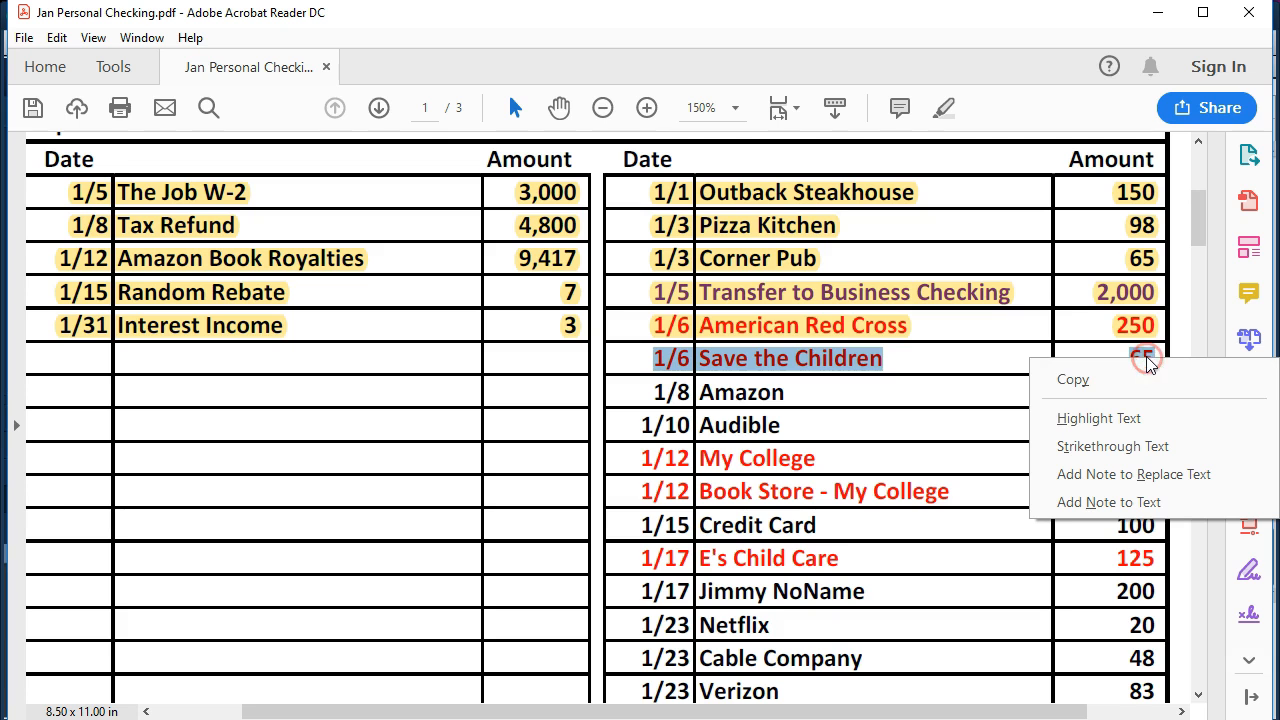
click(1104, 418)
click(806, 403)
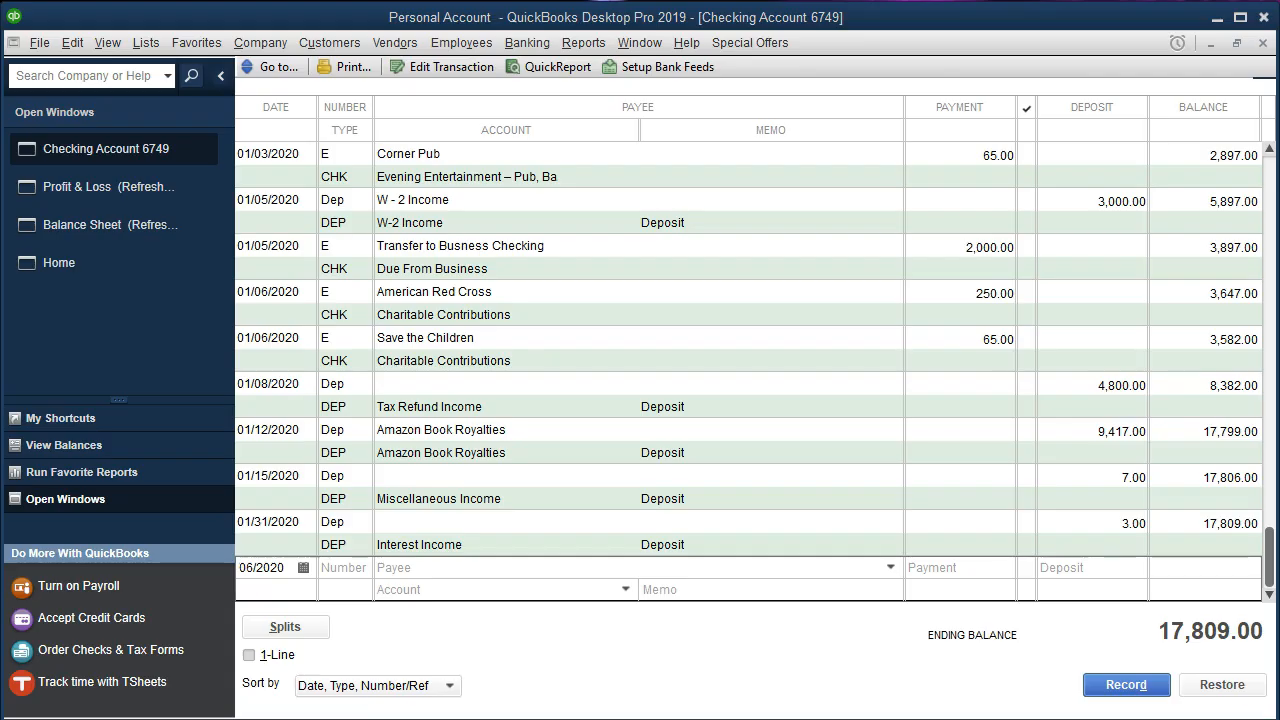
Start a QuickBooks register entry dated 01/08/2020 with number E and payee Amazon, quick-adding the payee as a vendor.
click(286, 570)
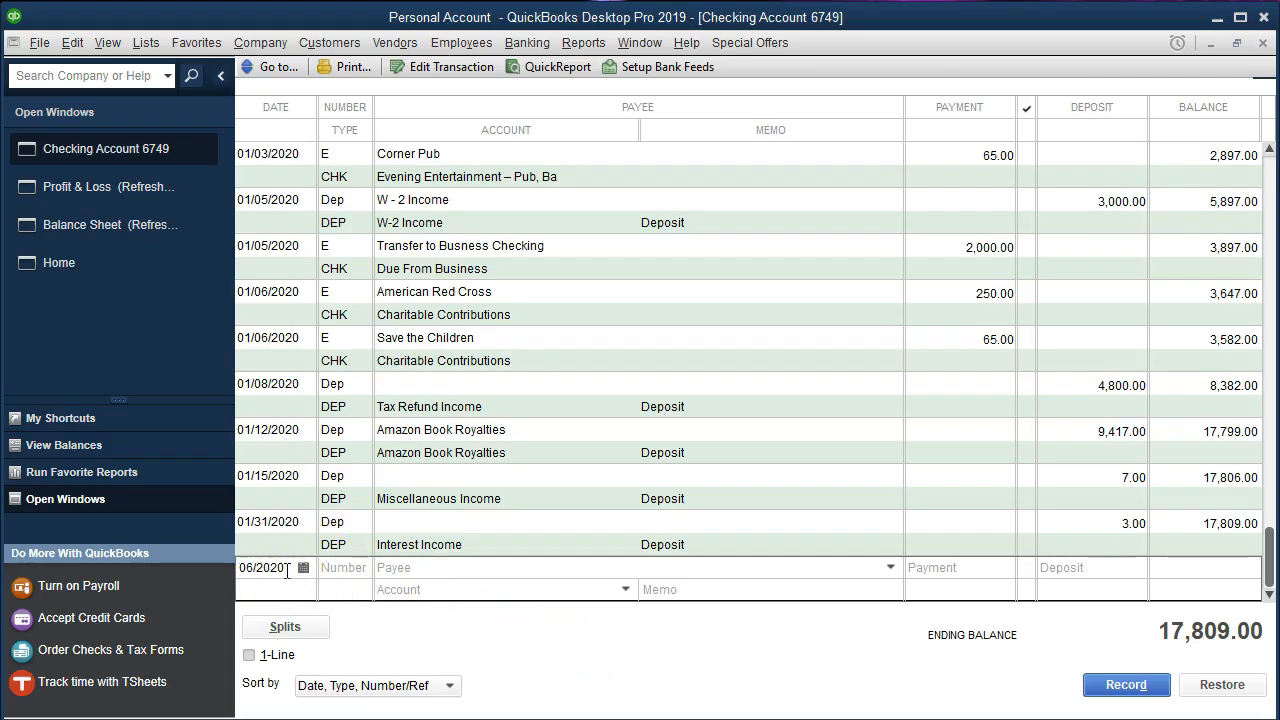
key(plus)
key(plus)
key(Tab)
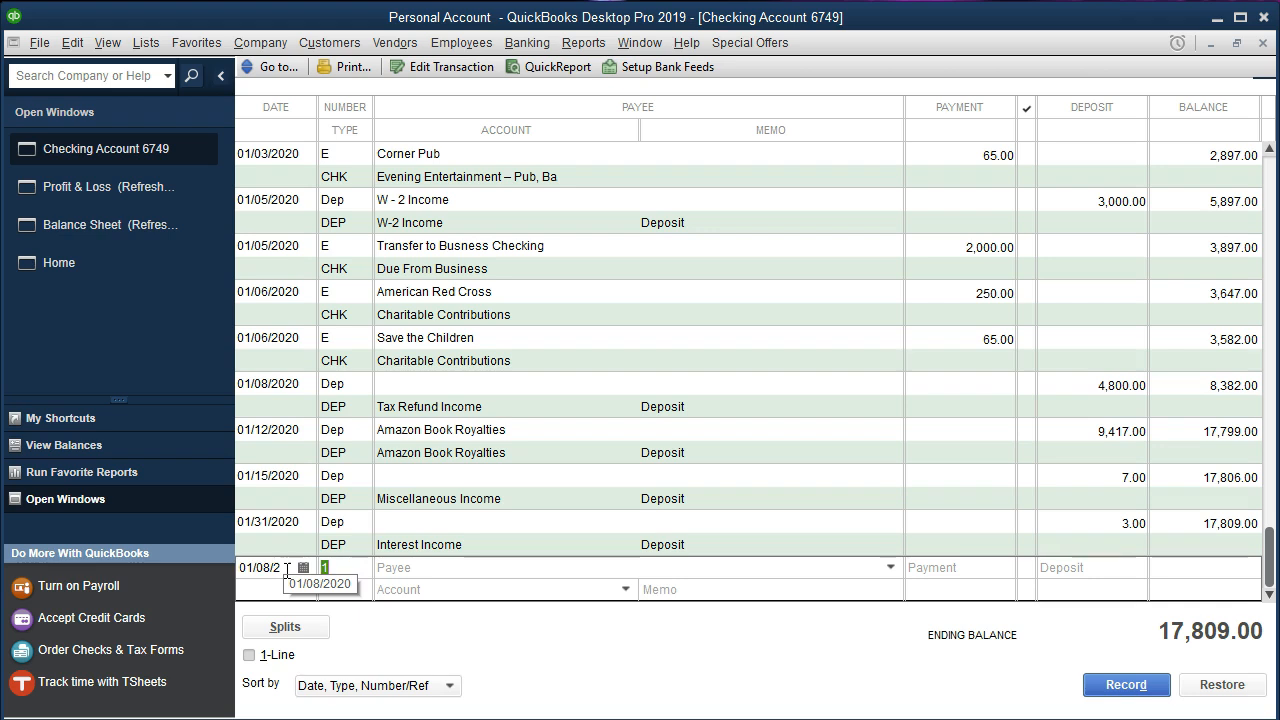
text(E)
key(Tab)
text(Amazon)
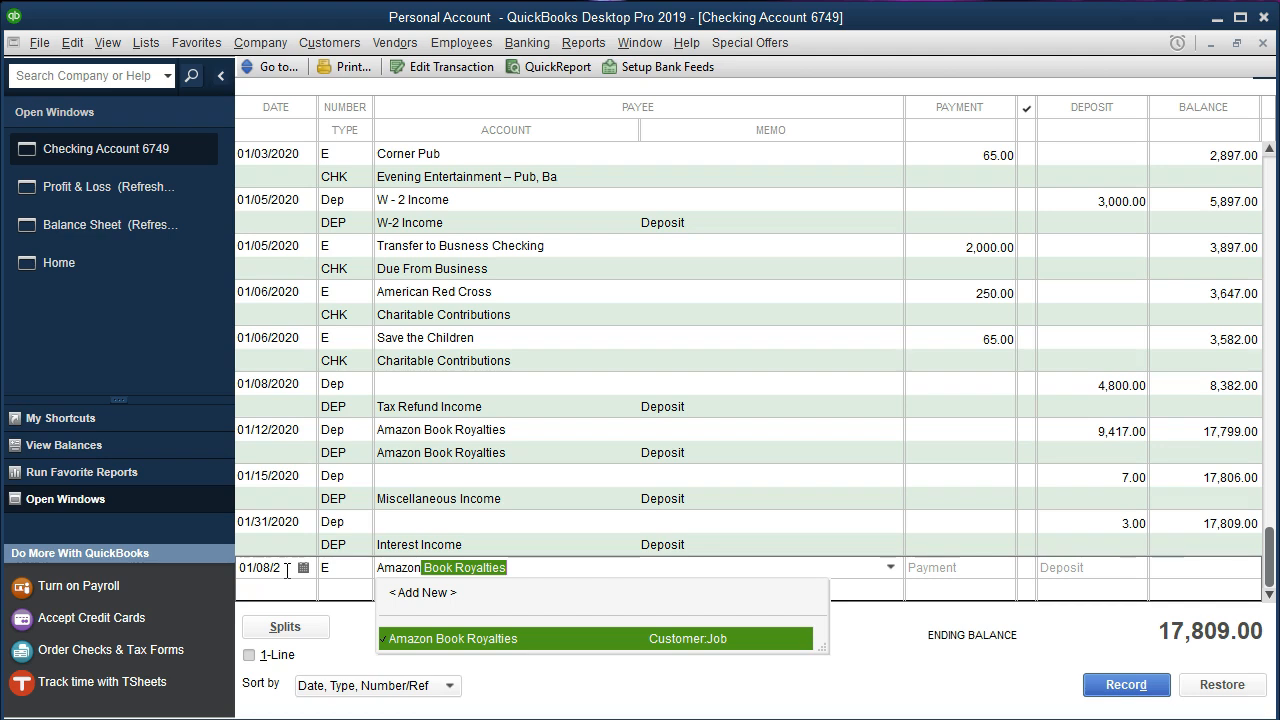
key(Delete)
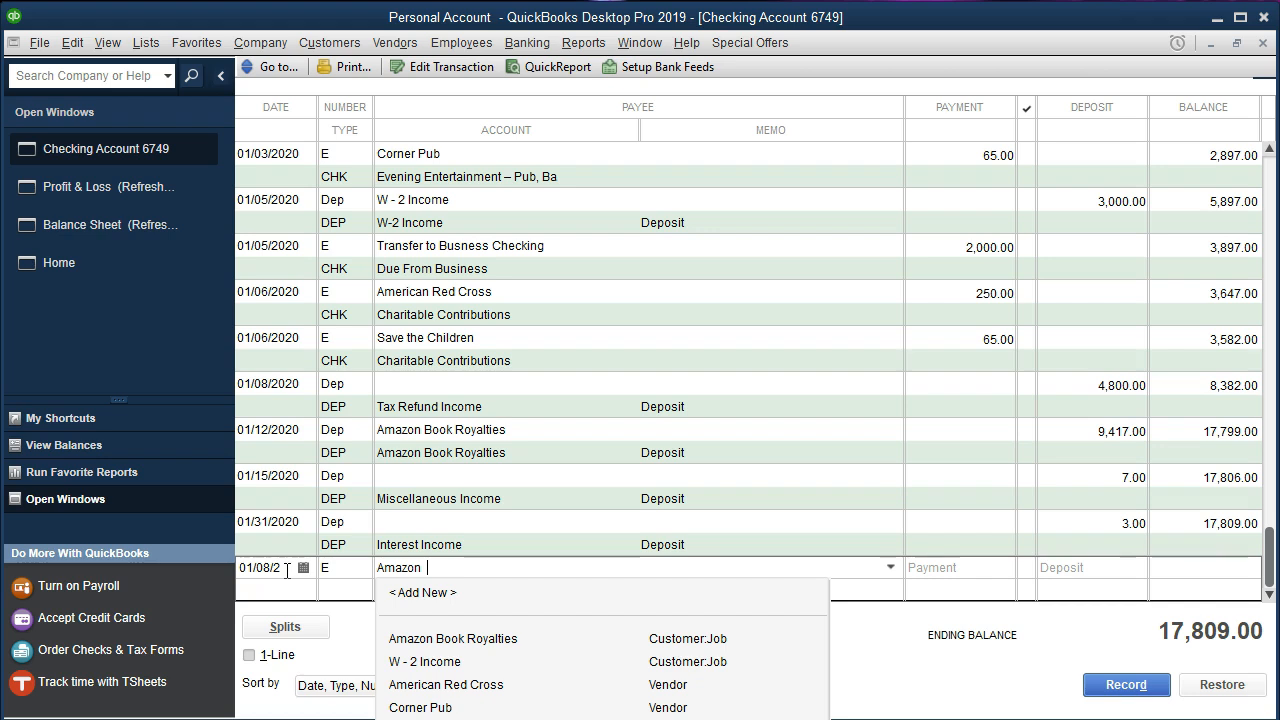
key(Tab)
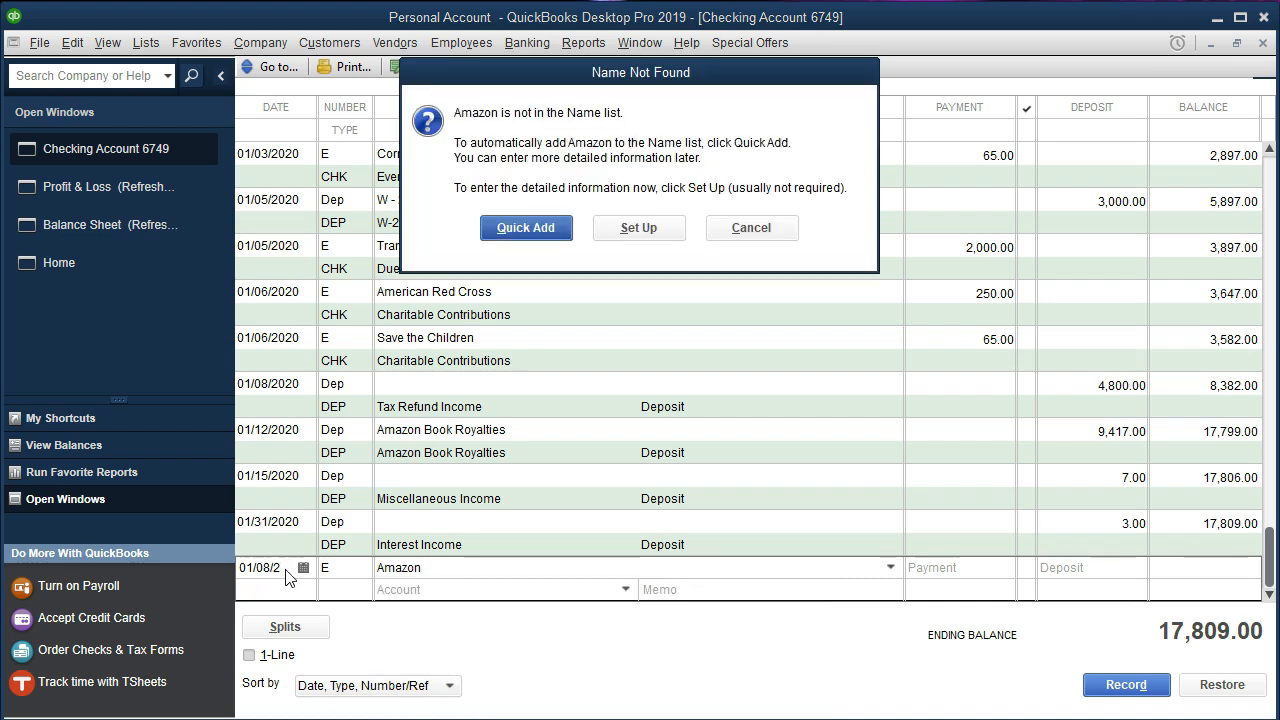
click(527, 232)
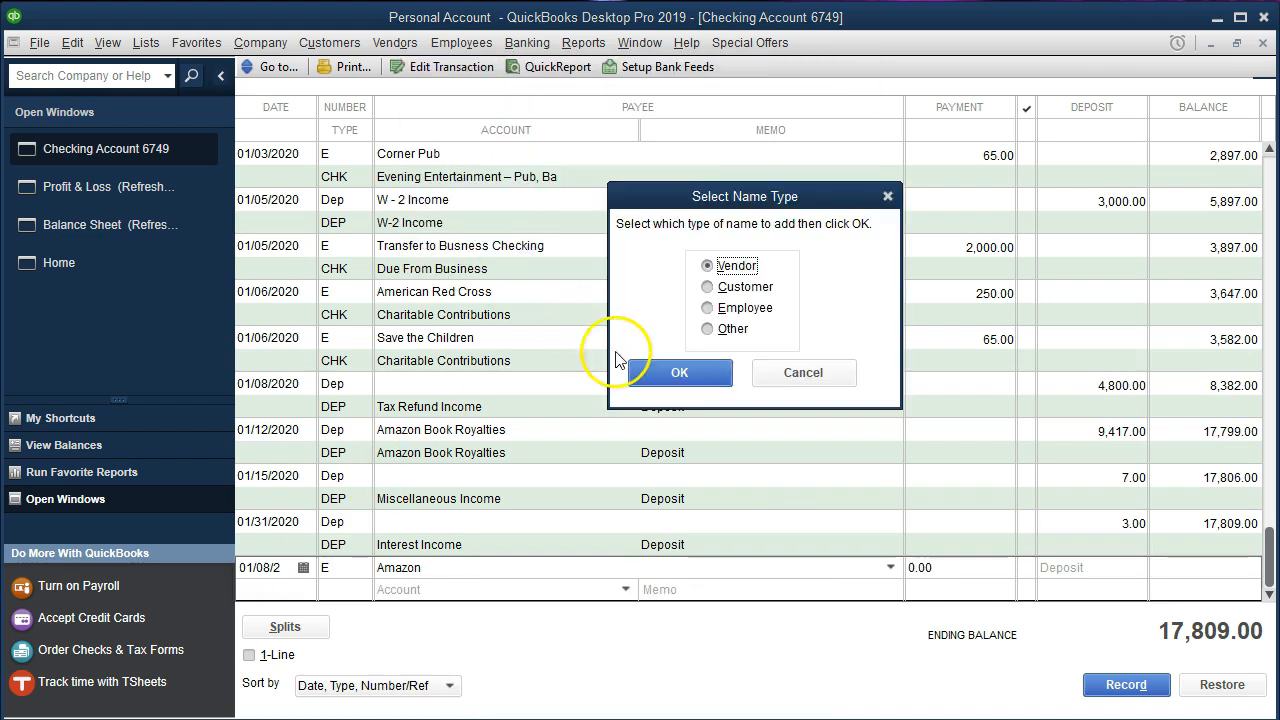
click(653, 374)
Set the Amazon payment to 250 and look over the withdrawals on the Acrobat Reader statement before returning to the register.
text(250)
key(Tab)
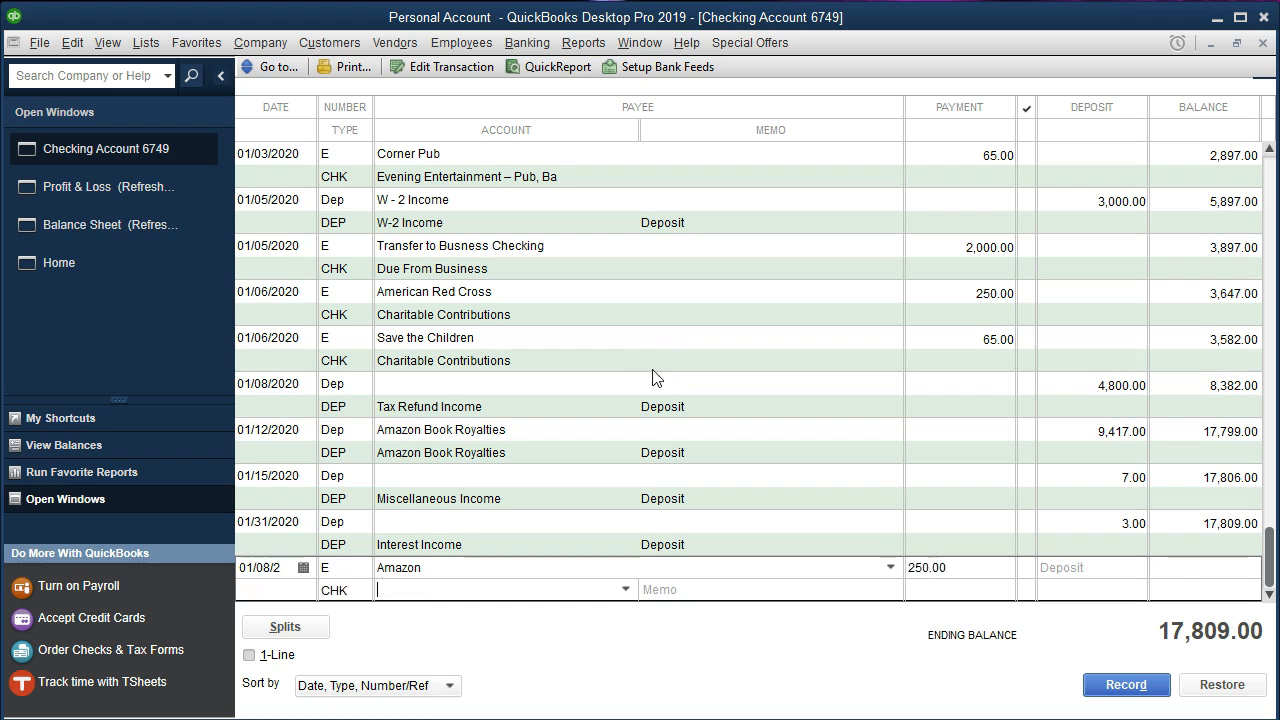
key(alt+Tab)
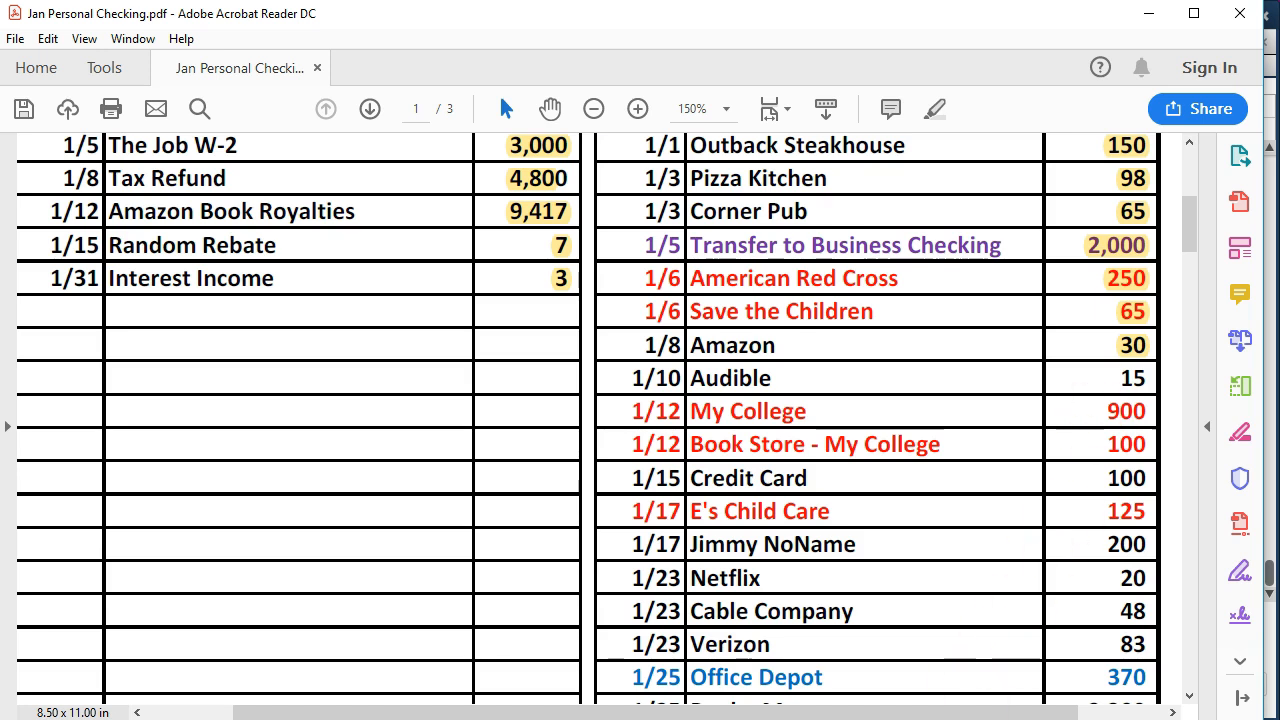
key(alt+Tab)
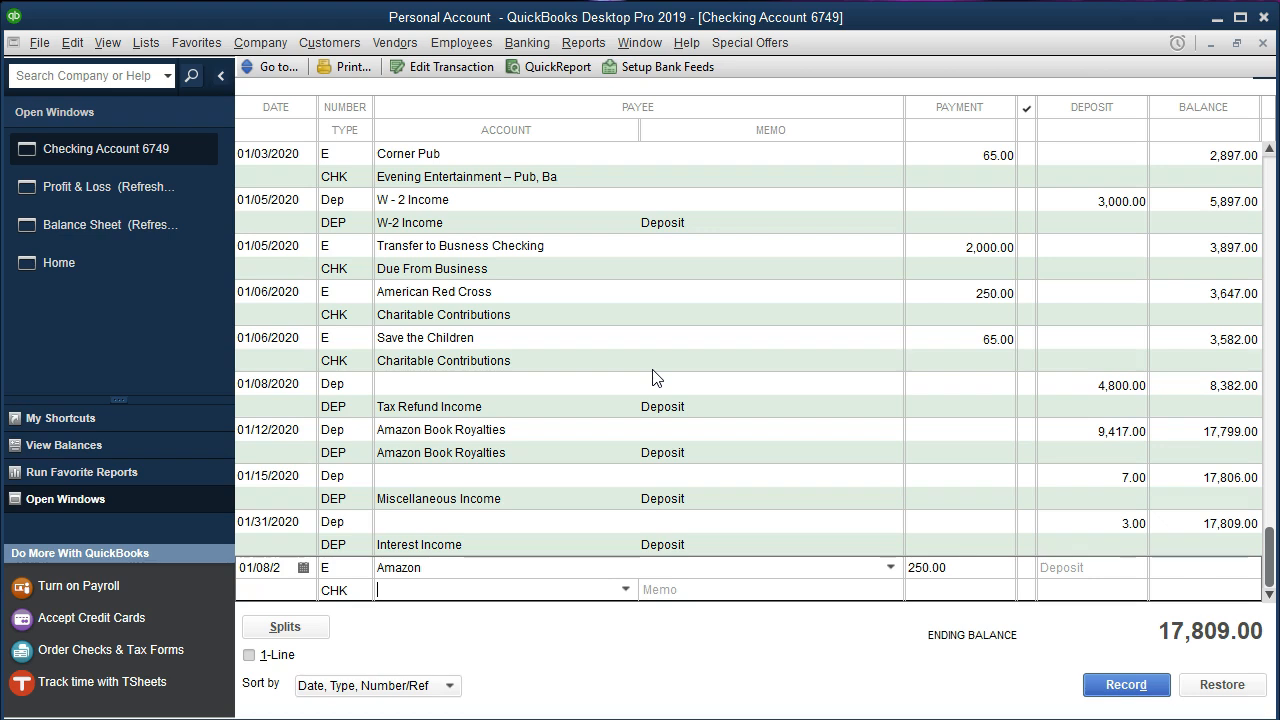
Set up Amazon as an Expense account for the Amazon payment and record the entry.
text(Amazon)
key(Delete)
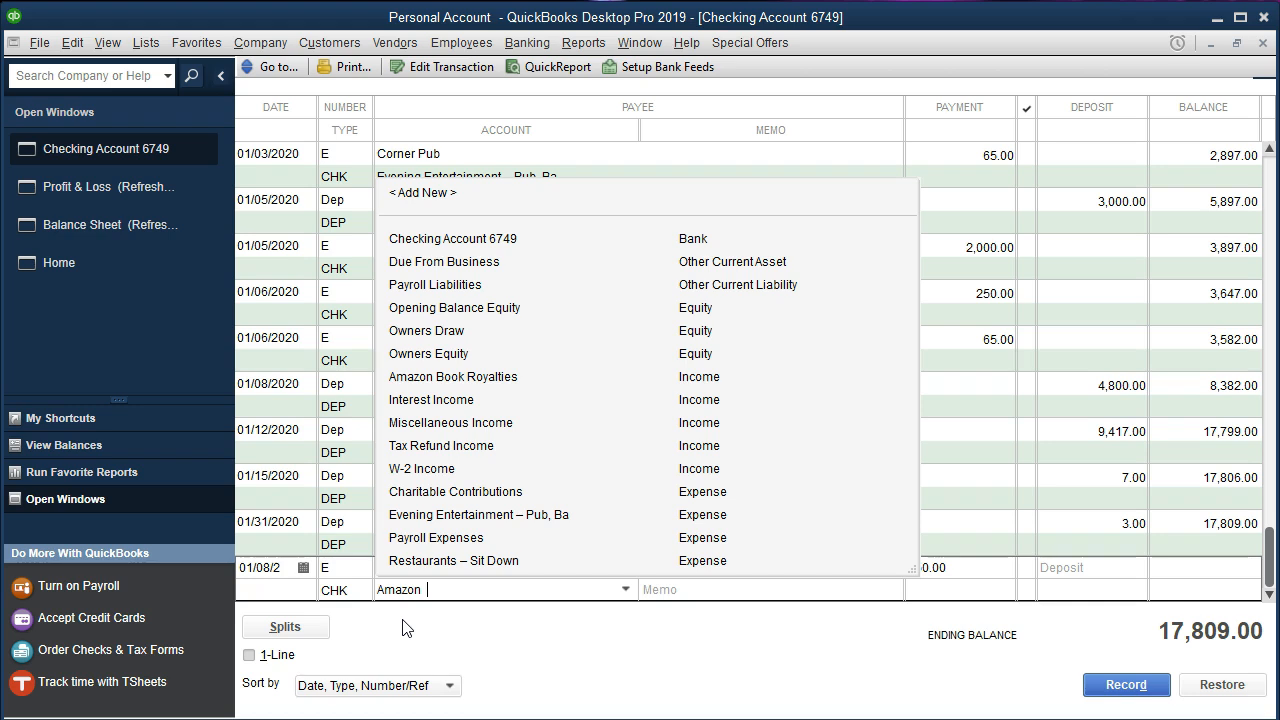
key(Tab)
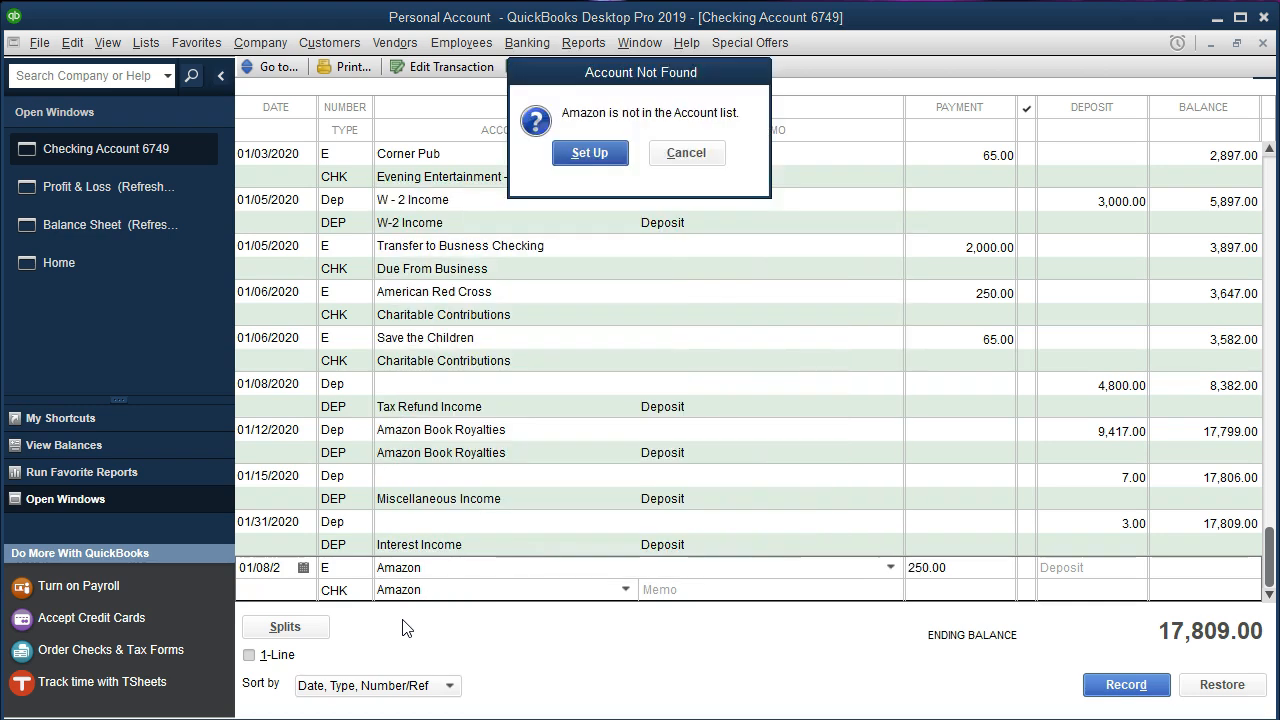
click(584, 148)
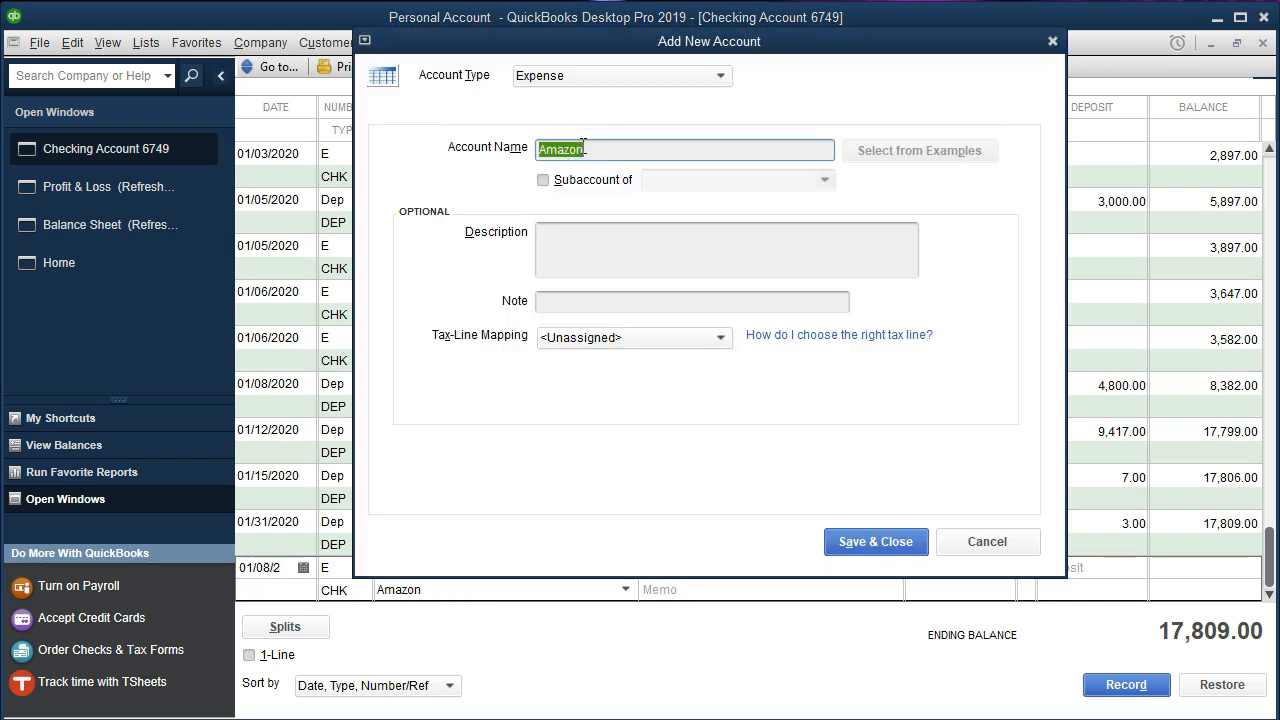
click(842, 552)
key(Return)
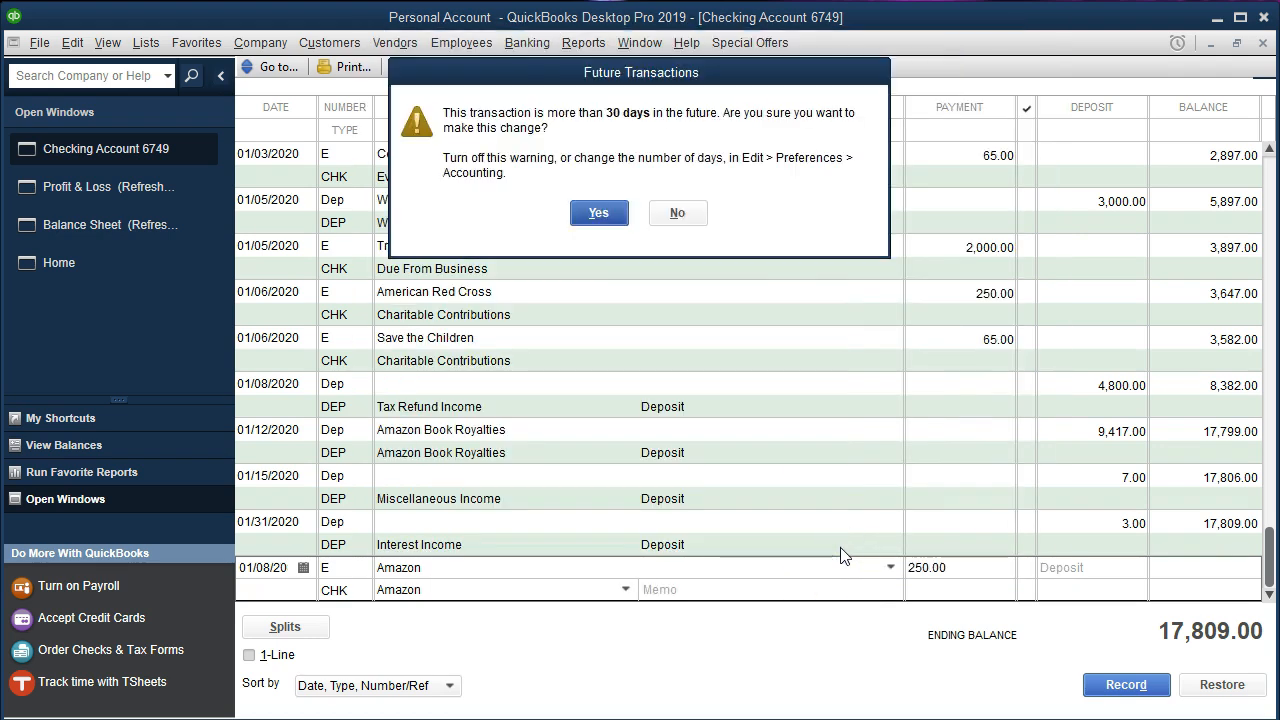
key(Return)
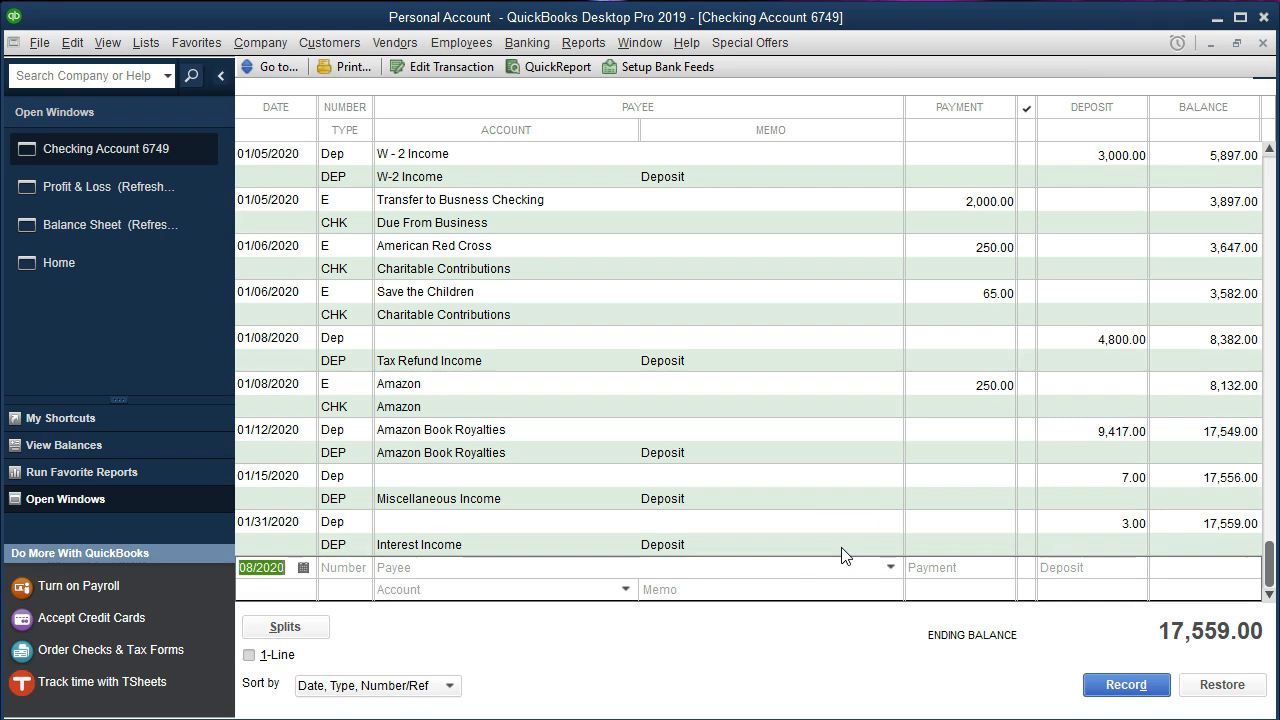
Switch to the Acrobat Reader statement and highlight the 1/8 Amazon row, including its amount.
click(882, 718)
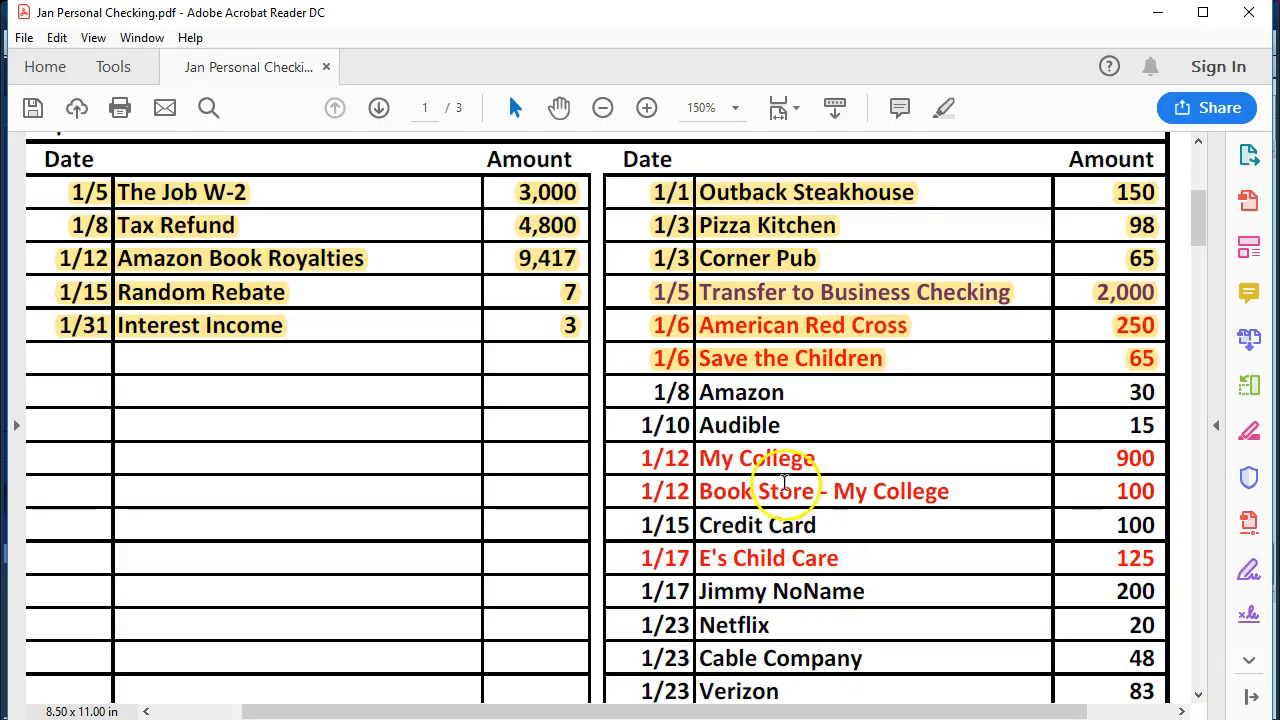
drag(640, 392, 1142, 394)
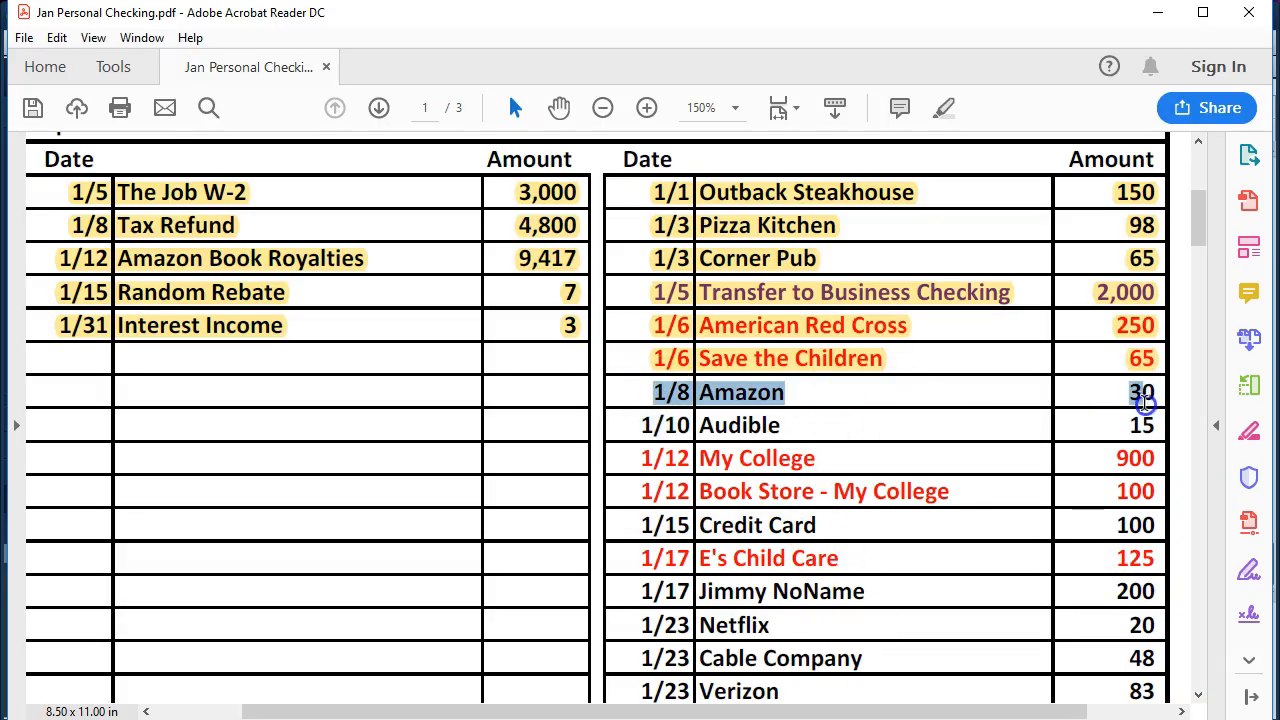
right_click(1148, 401)
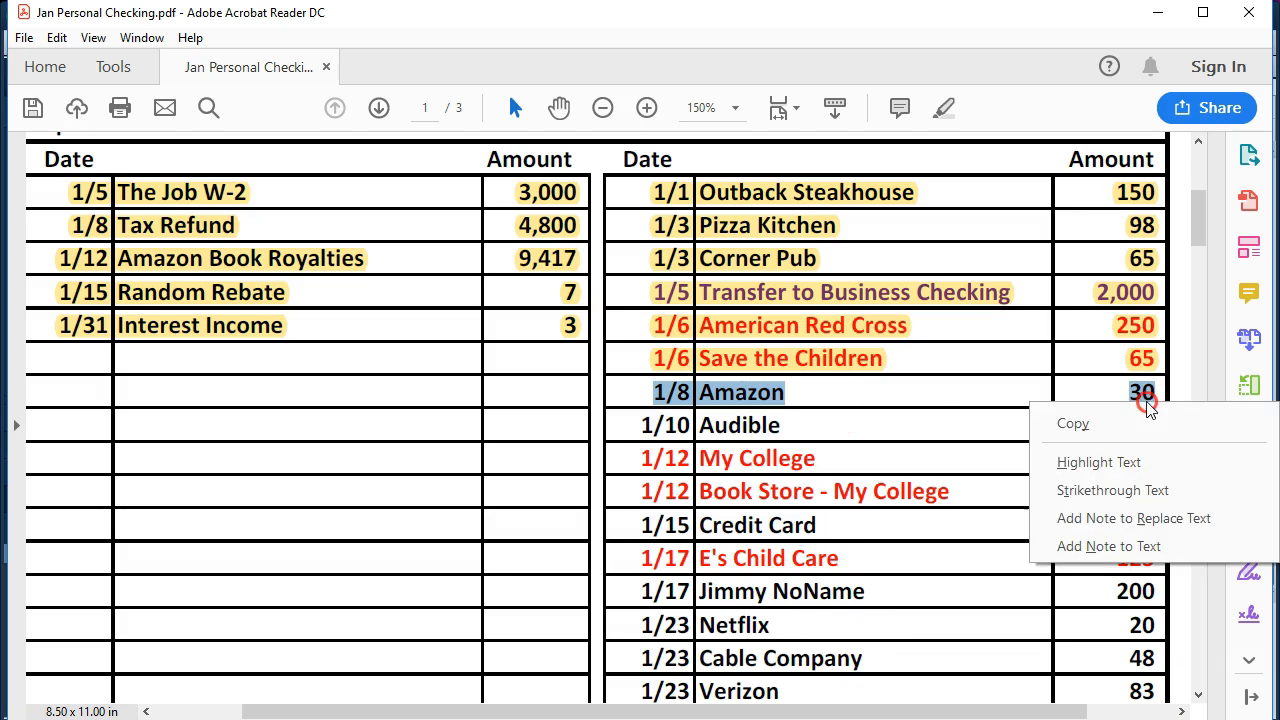
click(1128, 462)
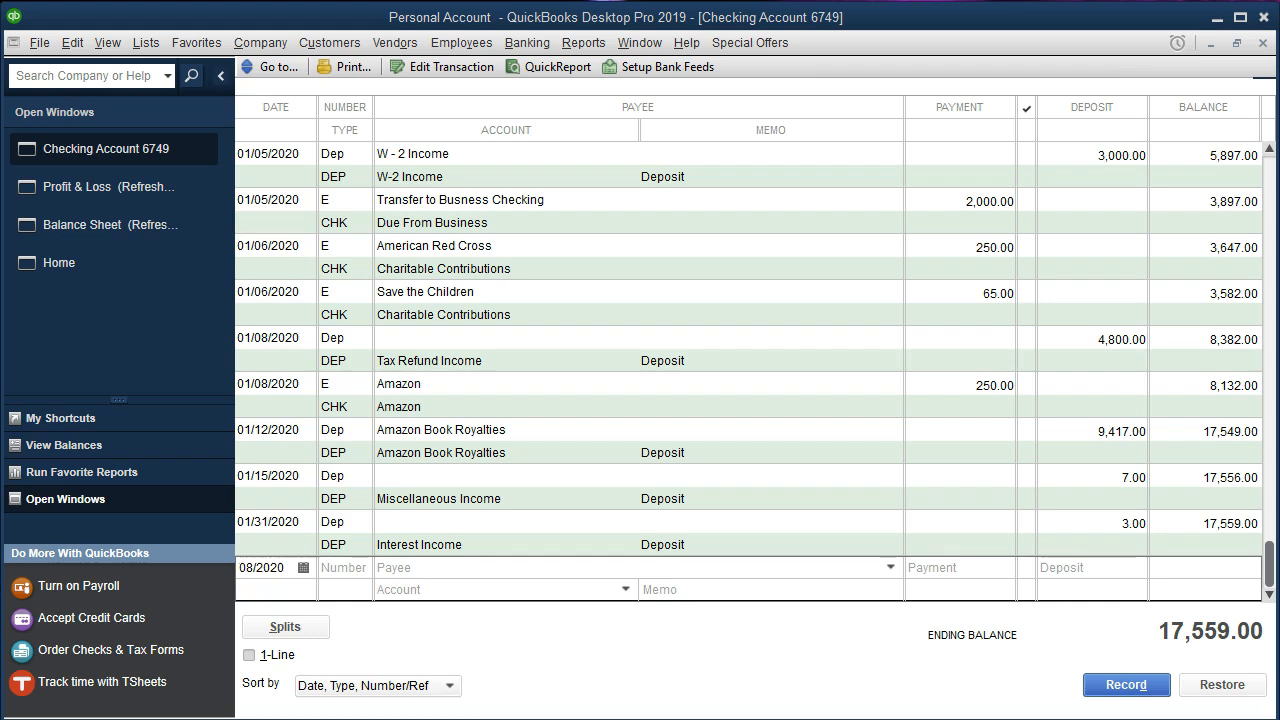
Start a QuickBooks register entry dated 01/10/2020 with number E and payee Audible, quick-adding the payee as a vendor.
click(300, 567)
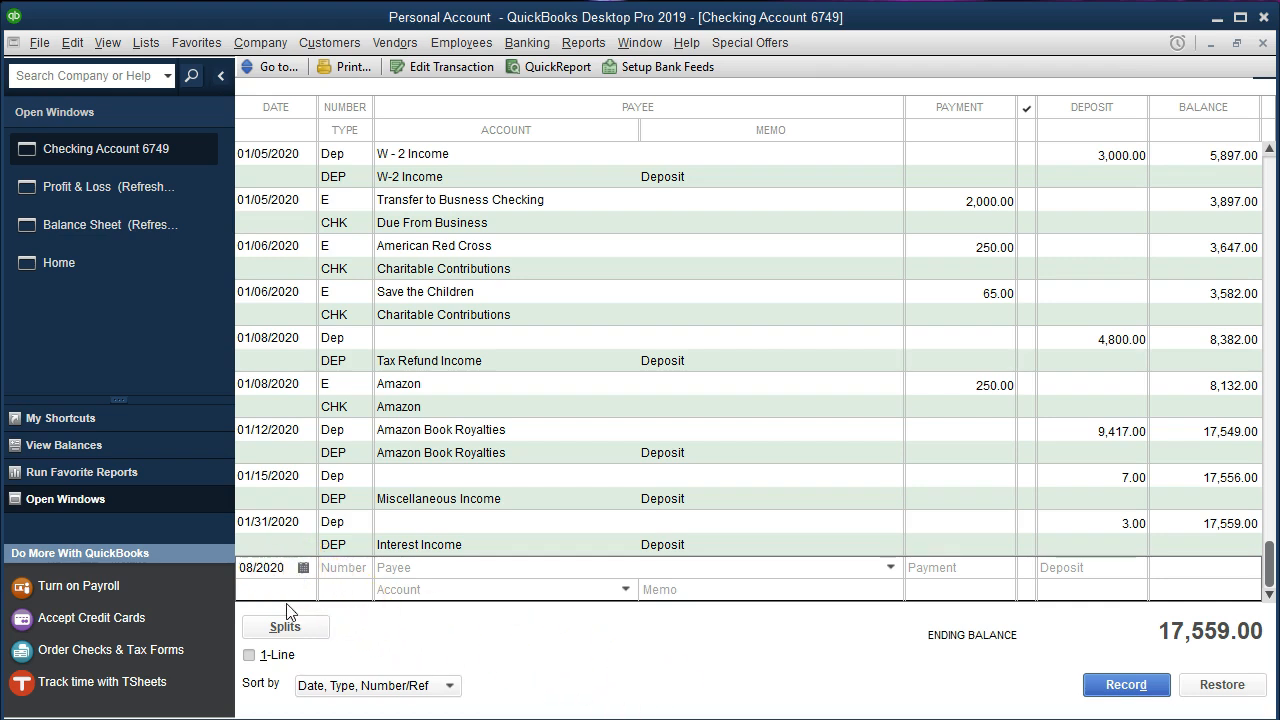
key(plus)
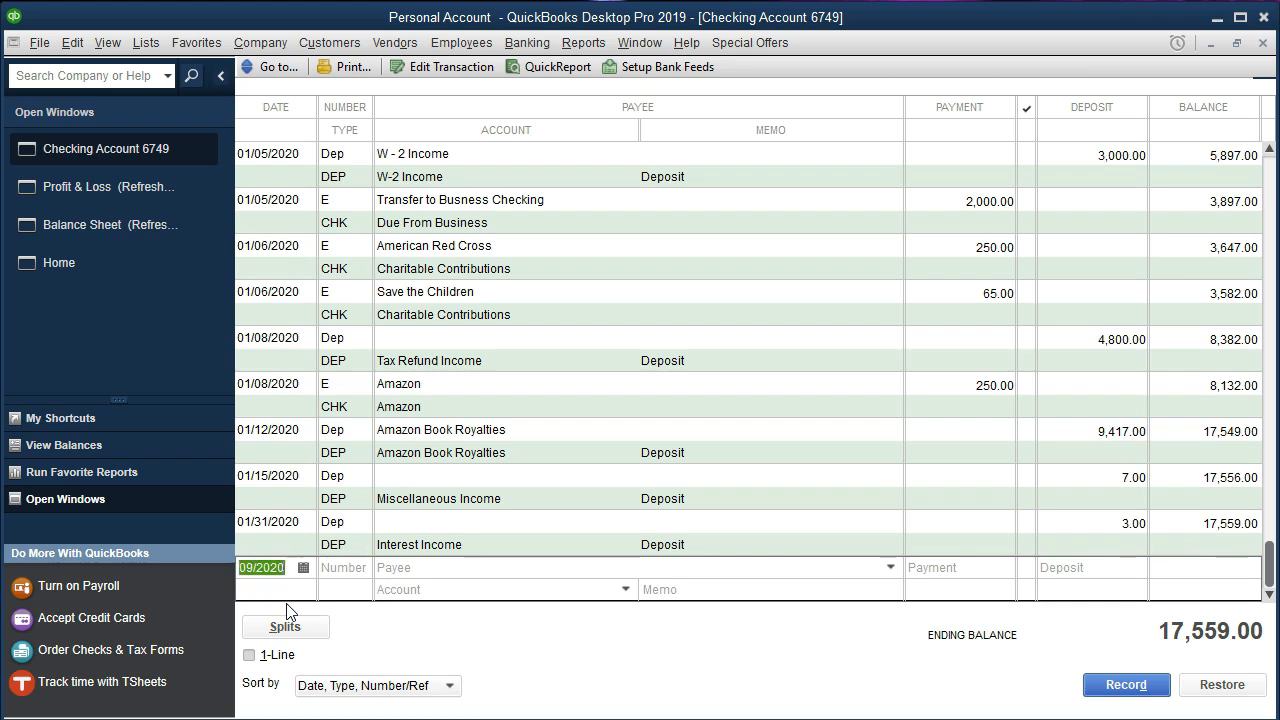
key(plus)
key(Tab)
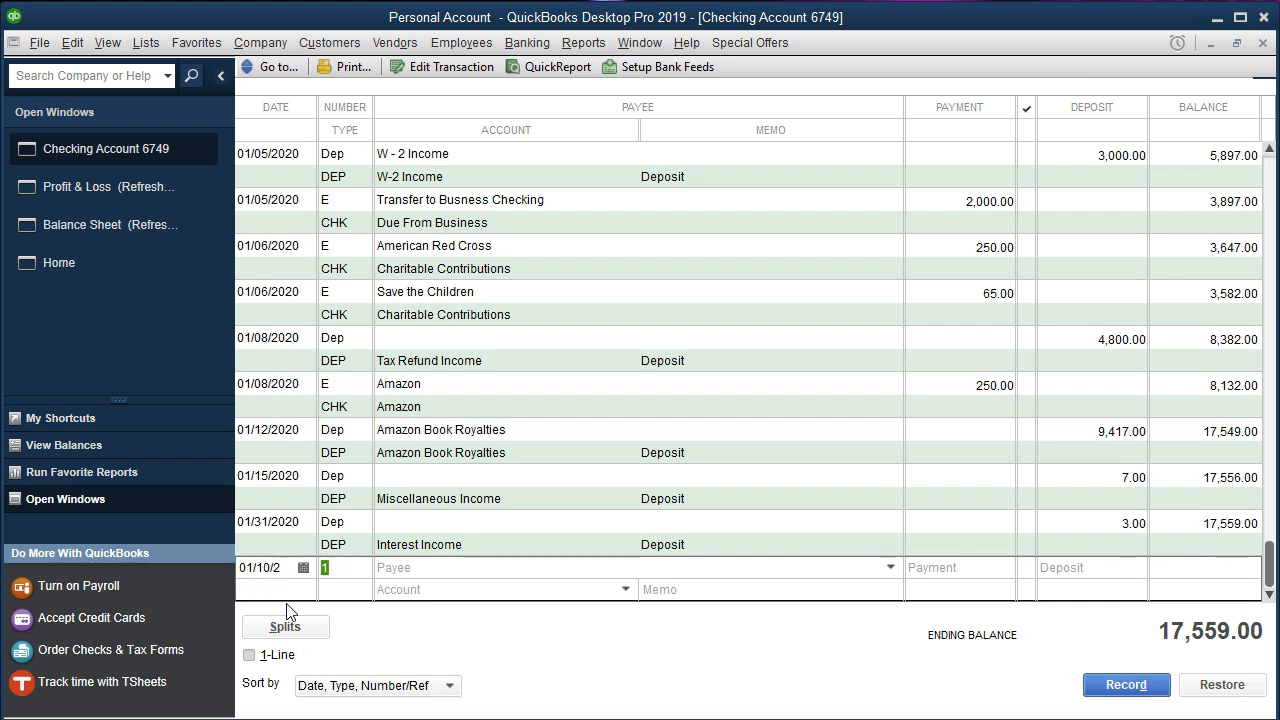
text(E)
key(Tab)
text(Aud)
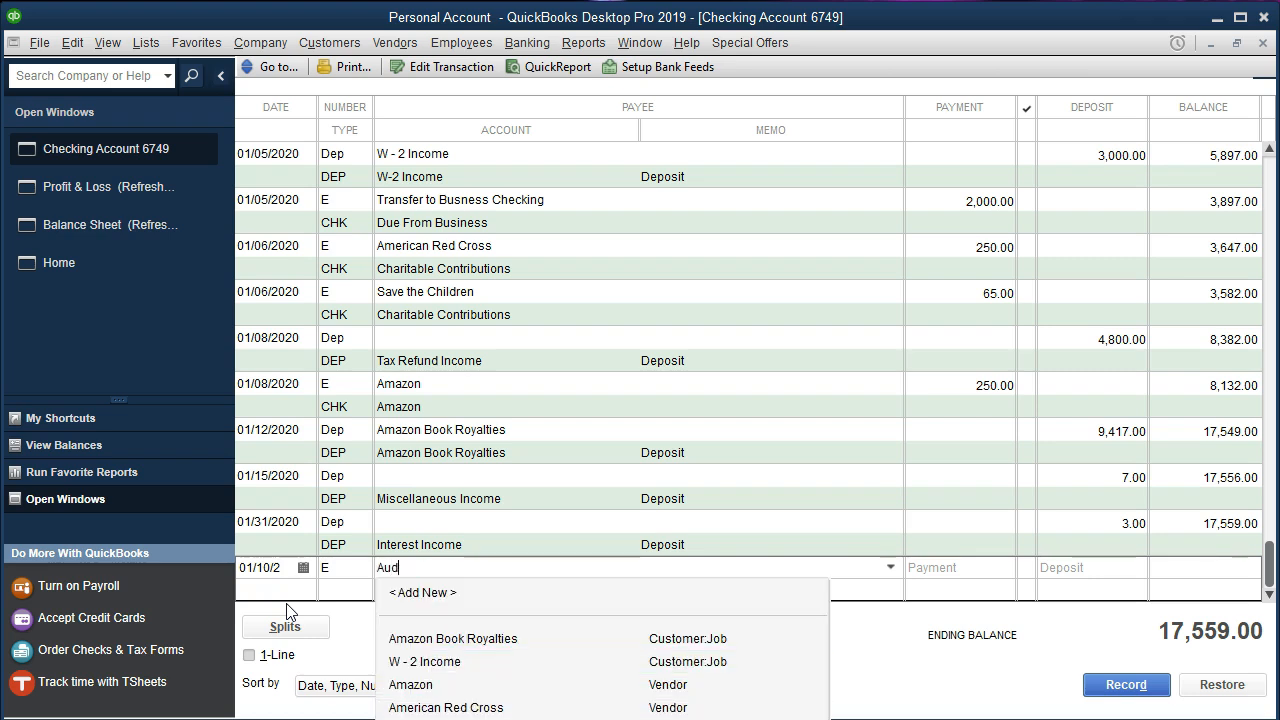
text(ible)
key(Tab)
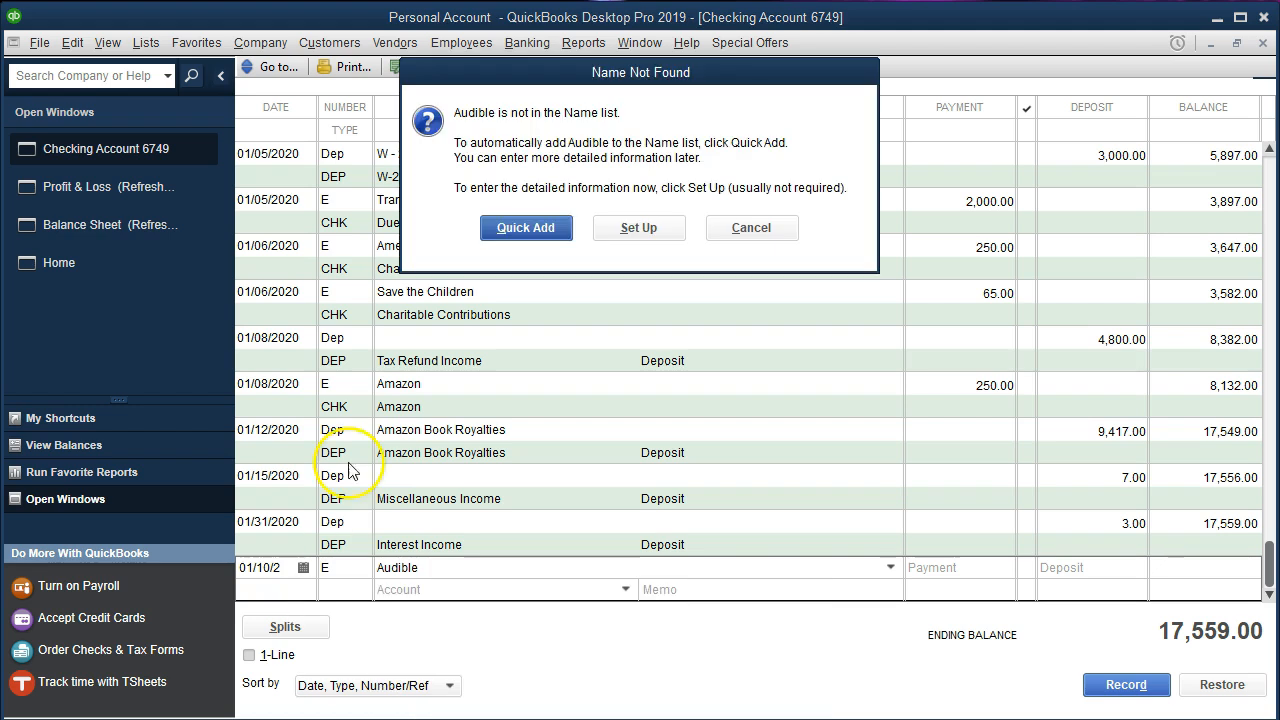
click(512, 232)
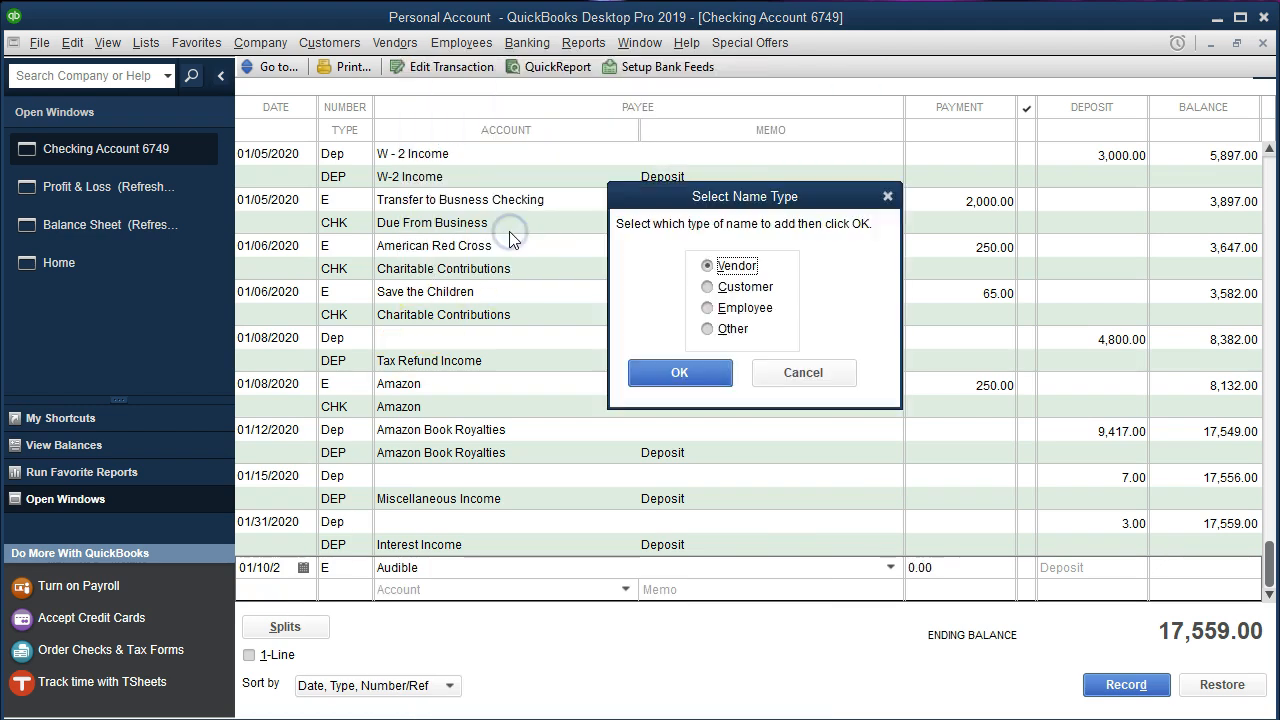
click(644, 378)
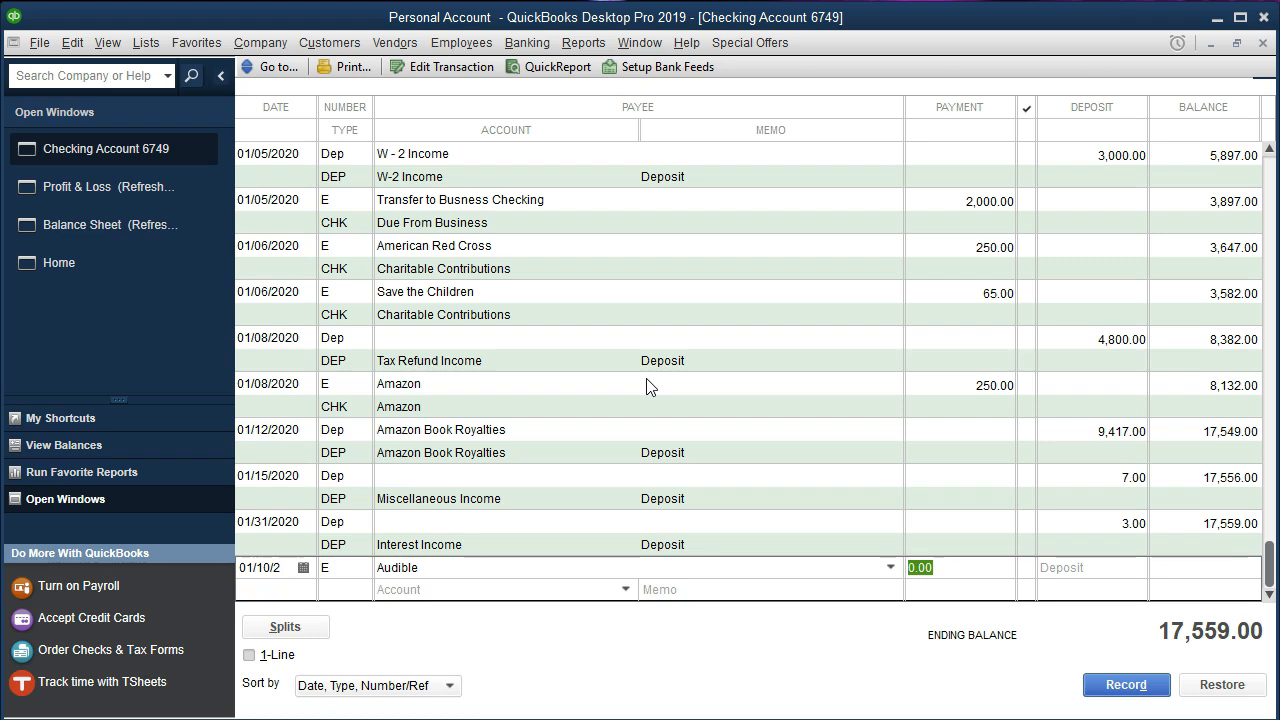
Set the Audible payment to 15.
text(65)
key(BackSpace)
key(BackSpace)
text(15)
key(Tab)
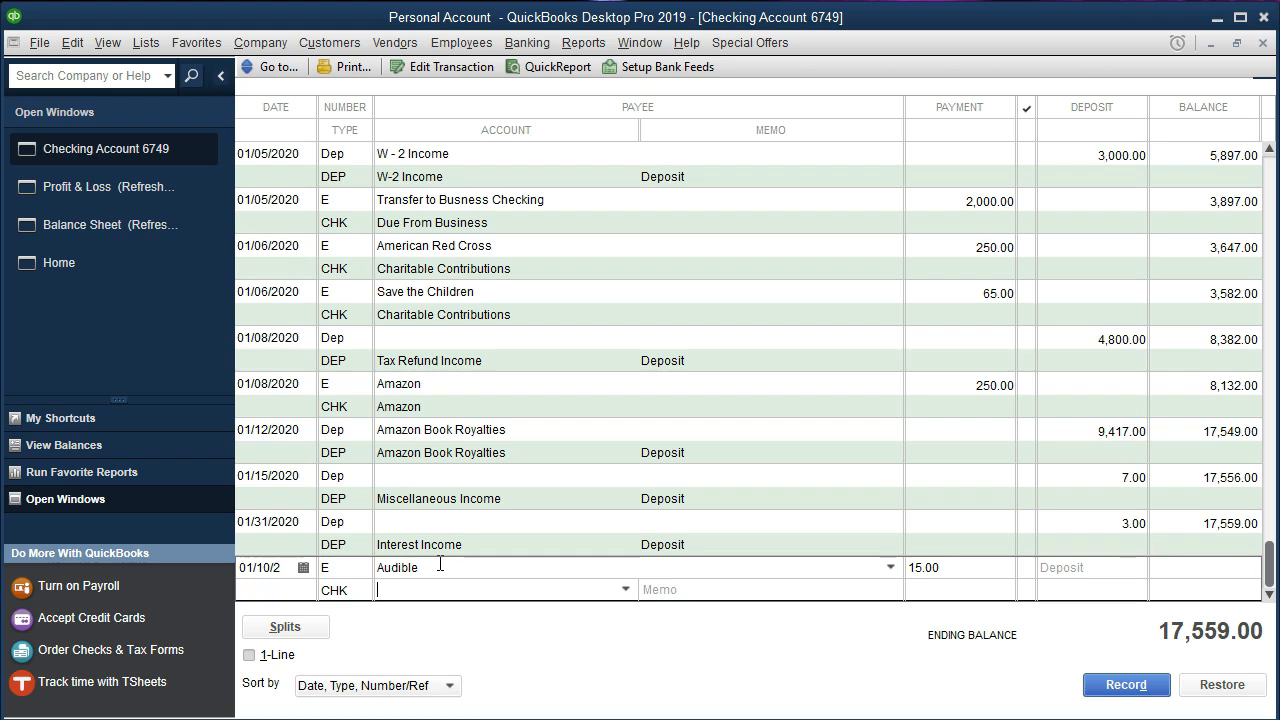
Set up Audible as an Expense account for the Audible payment and record the entry.
text(Au)
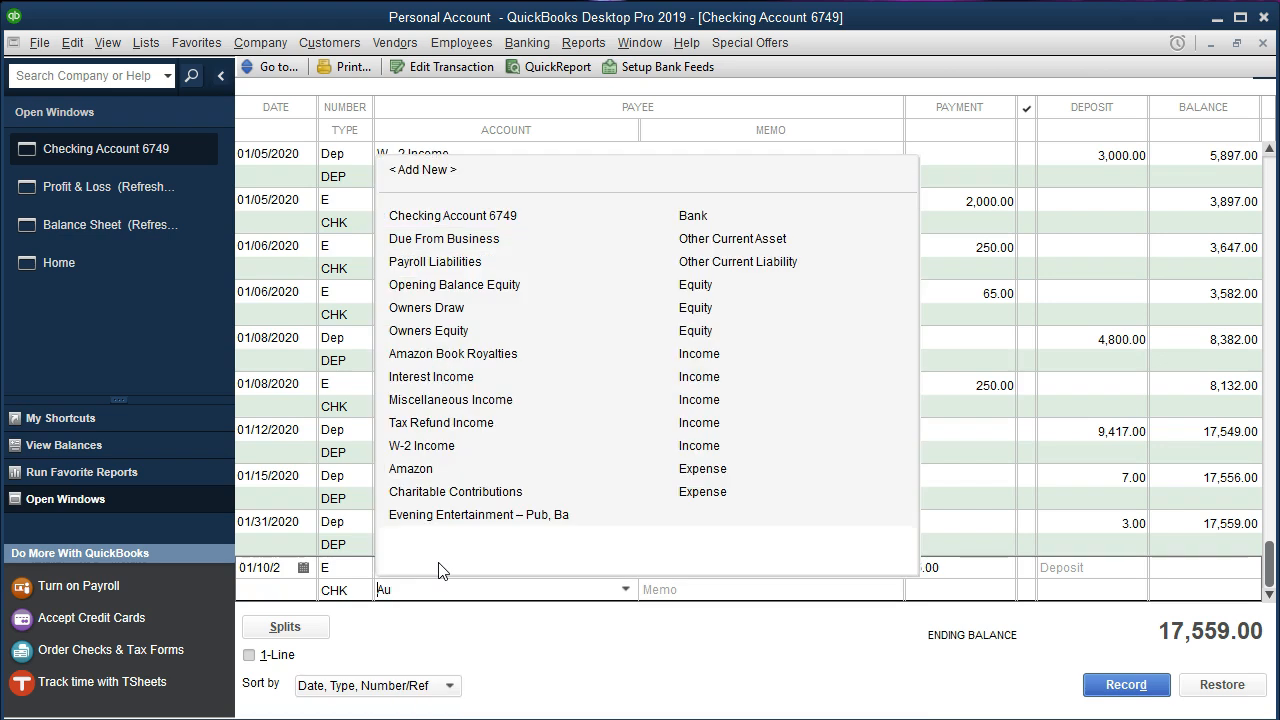
text(dible)
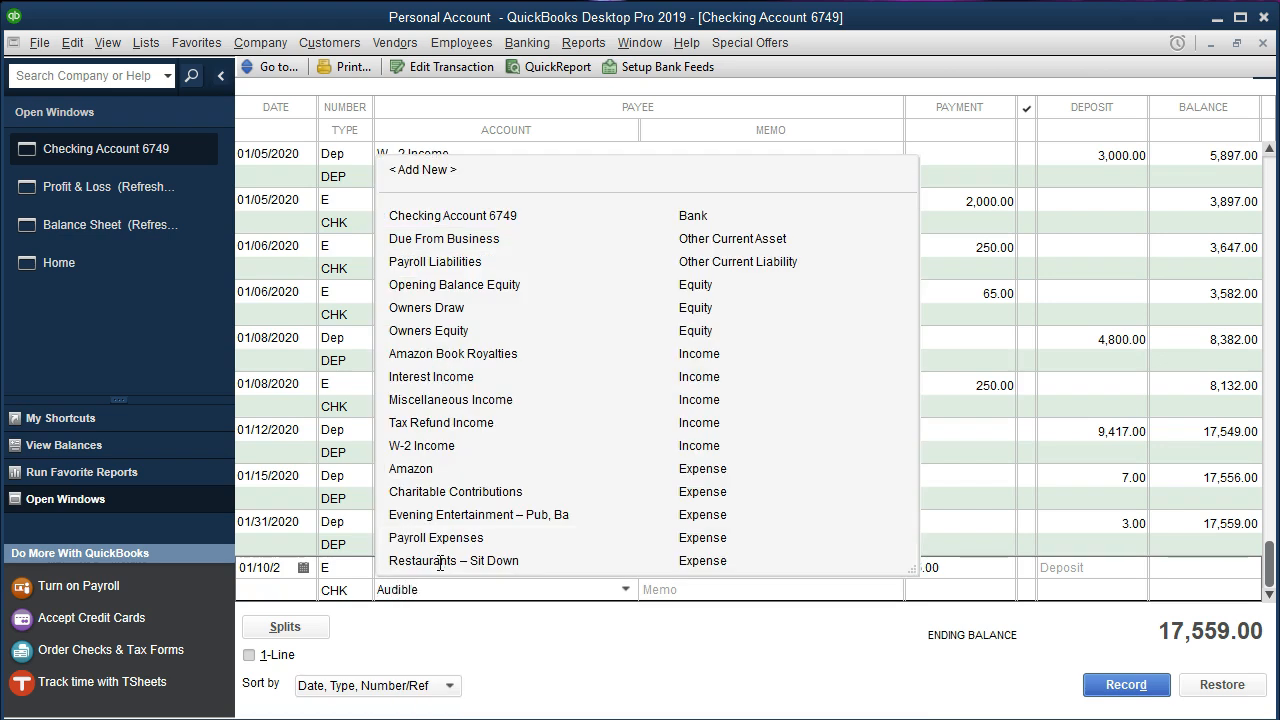
key(Tab)
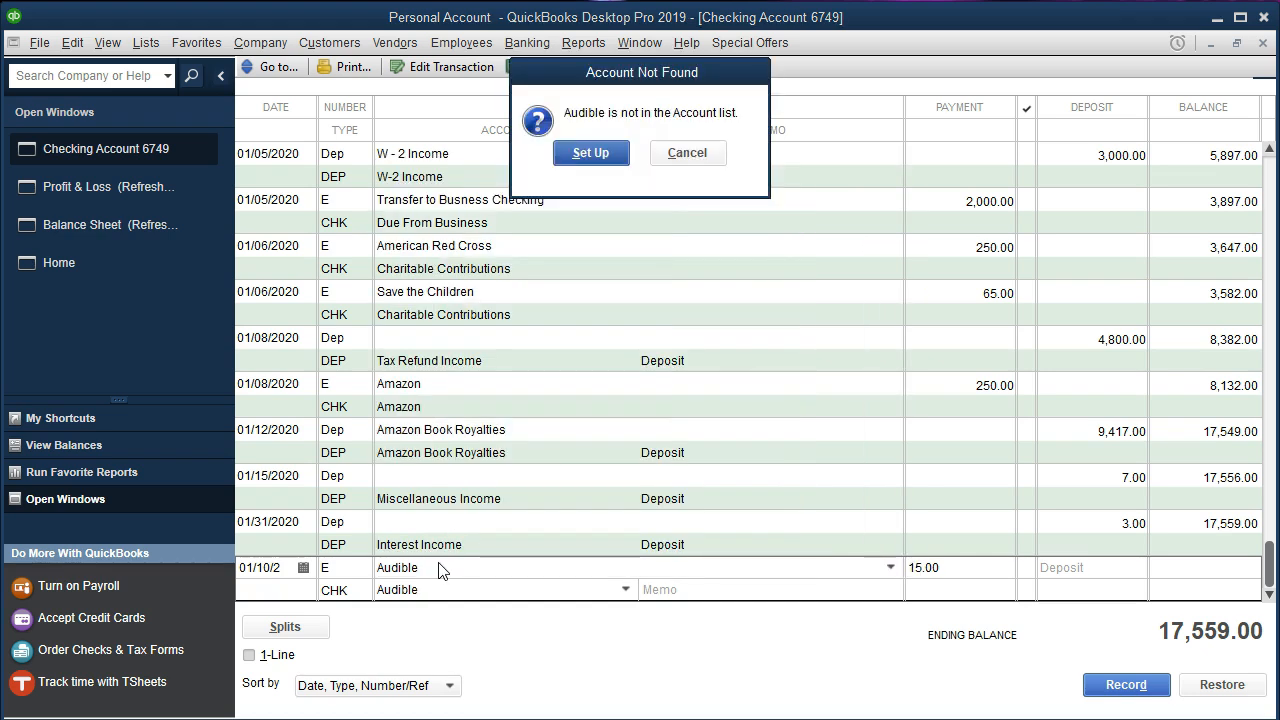
key(Return)
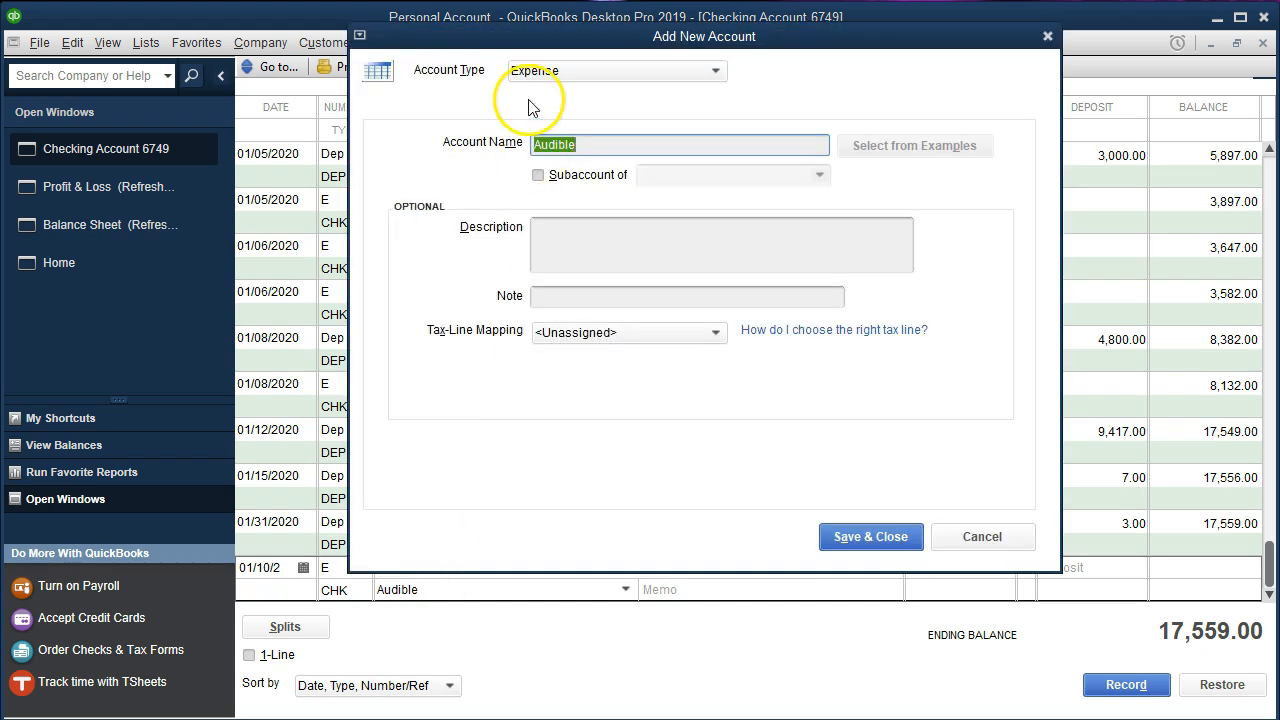
click(826, 537)
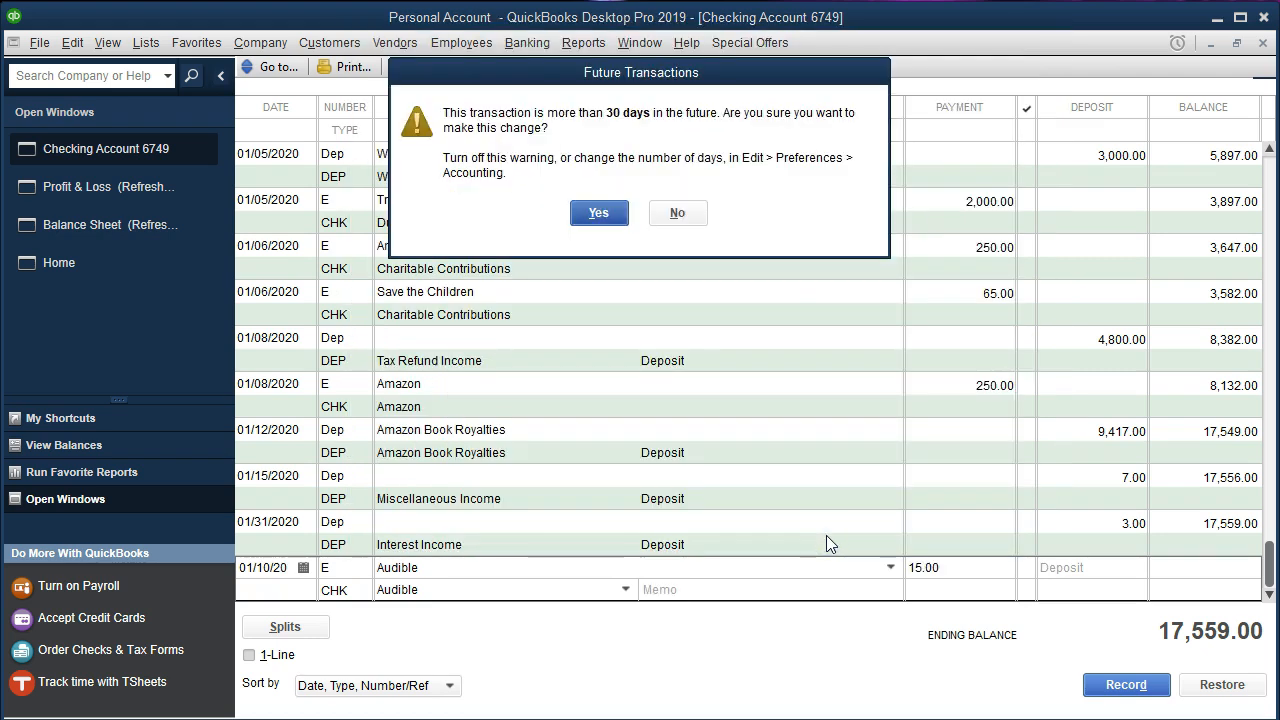
key(Return)
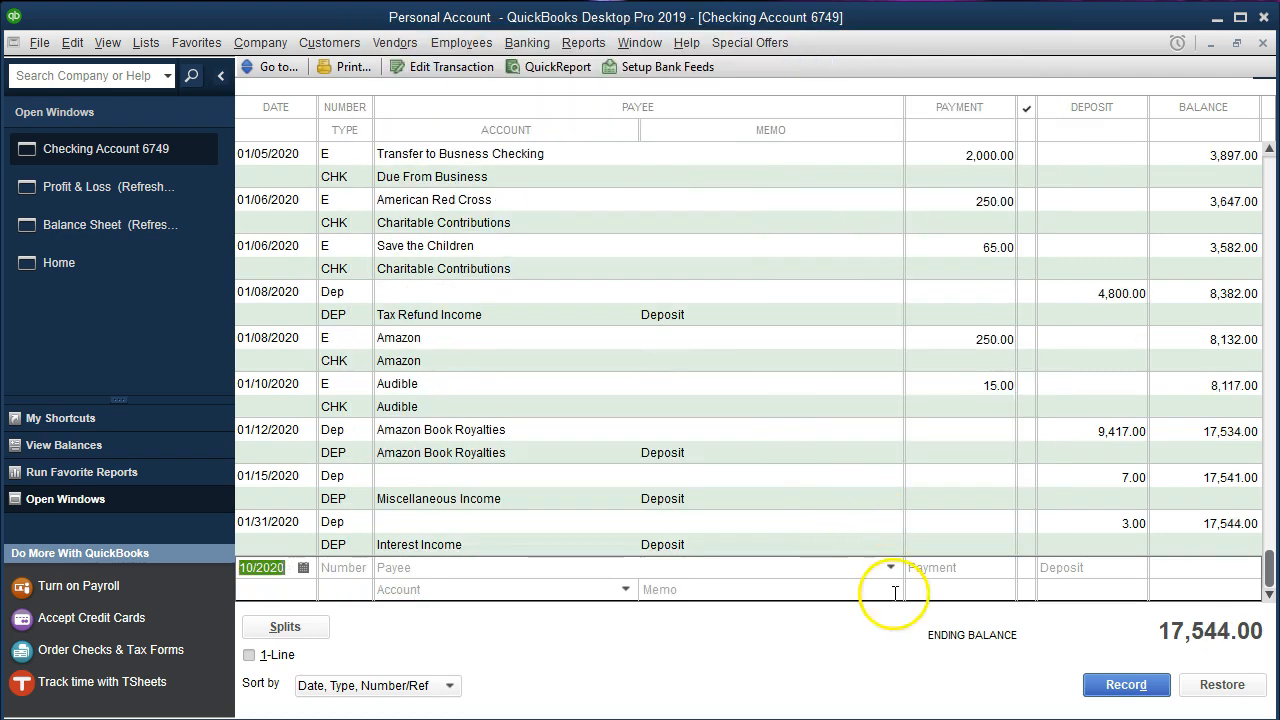
Switch to the Acrobat Reader statement and highlight the 1/10 Audible row, including its amount.
key(alt+Tab)
drag(636, 418, 1143, 432)
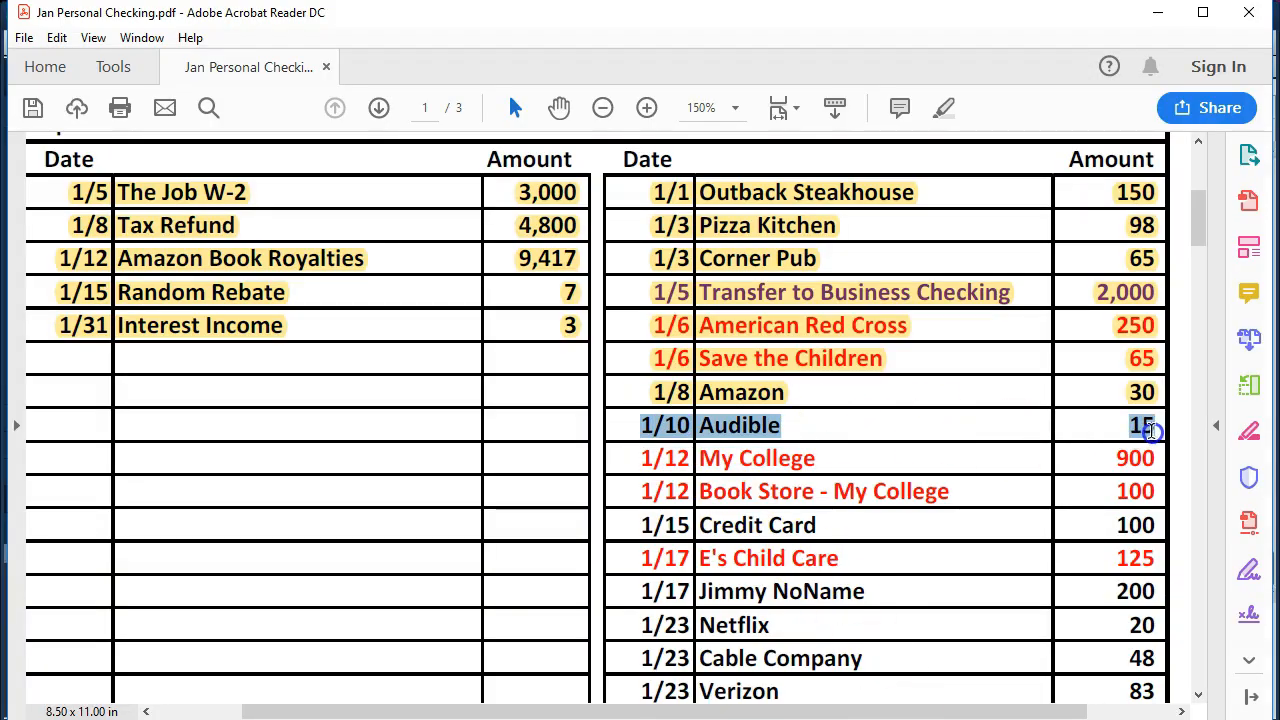
right_click(1140, 433)
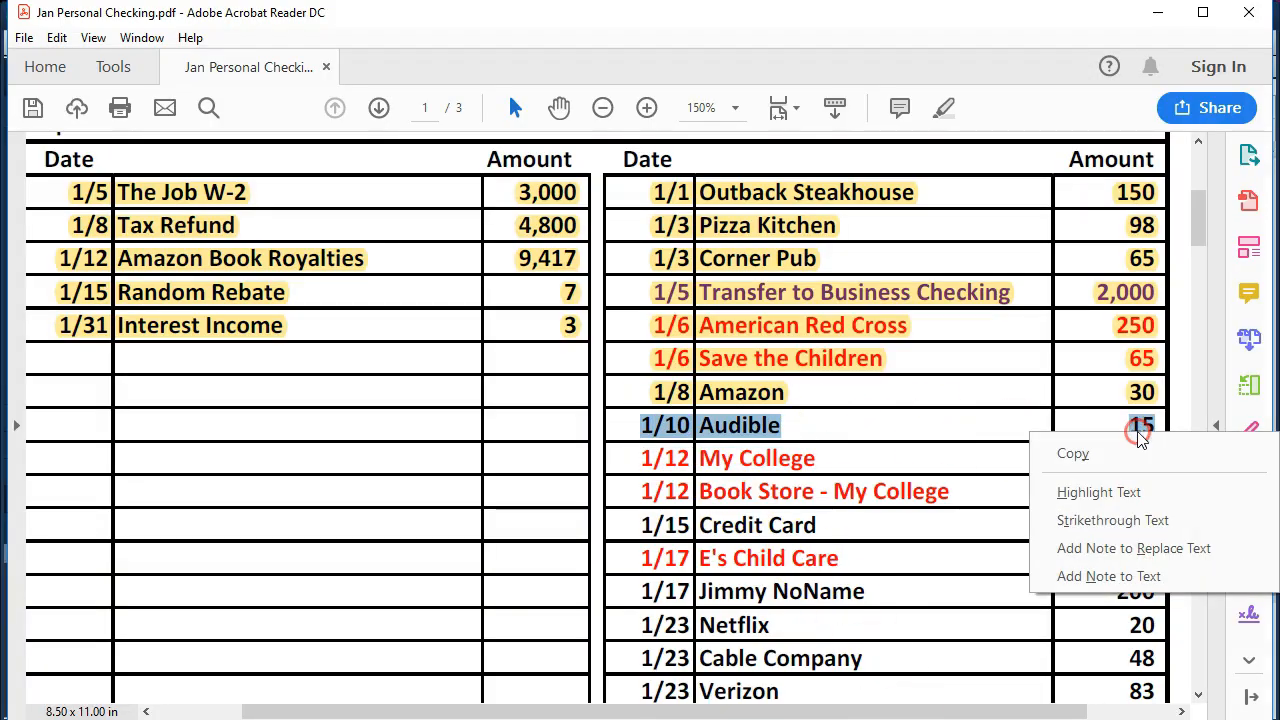
click(1110, 492)
scroll(855, 477, down, 2)
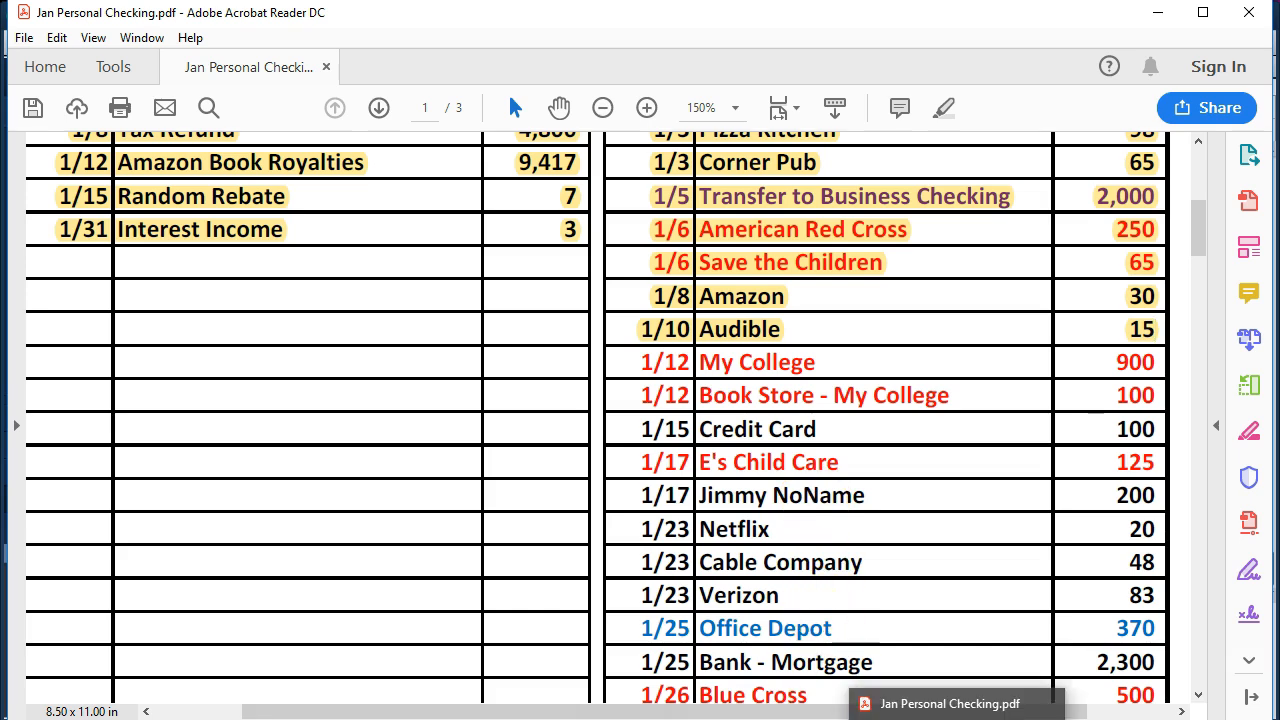
Switch back to QuickBooks and open the Balance Sheet report with refreshed data.
click(870, 719)
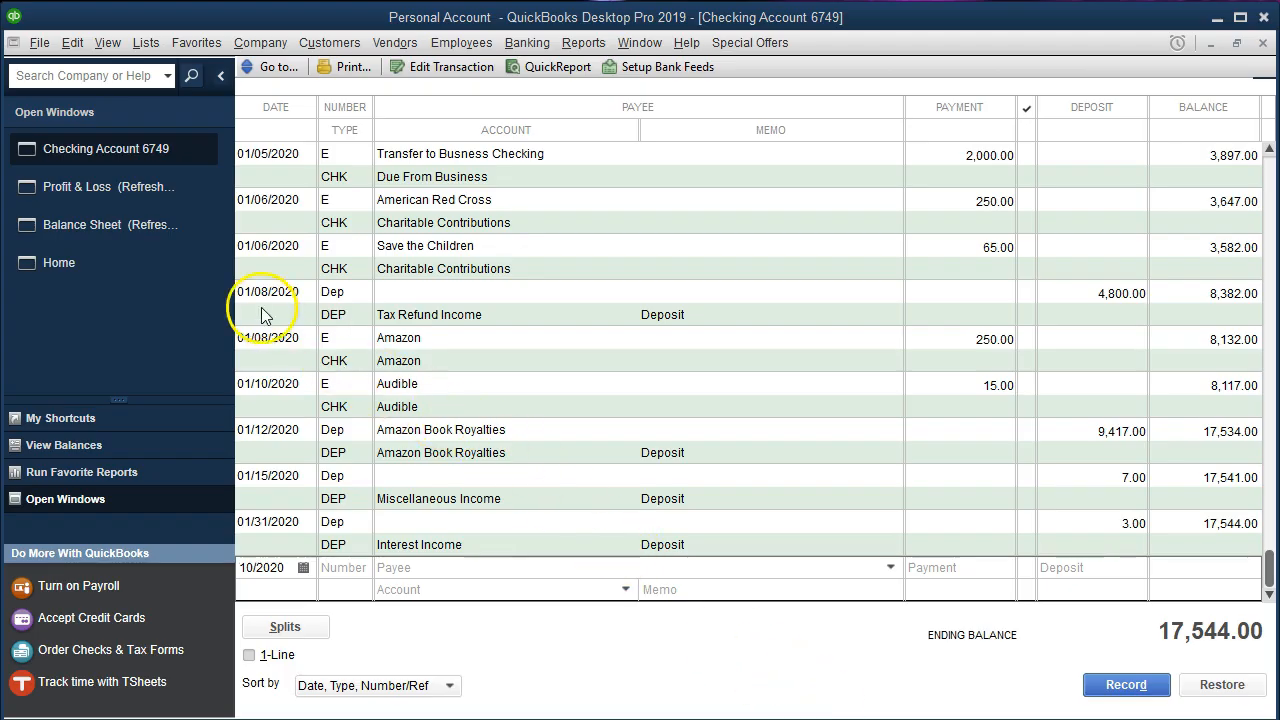
click(140, 236)
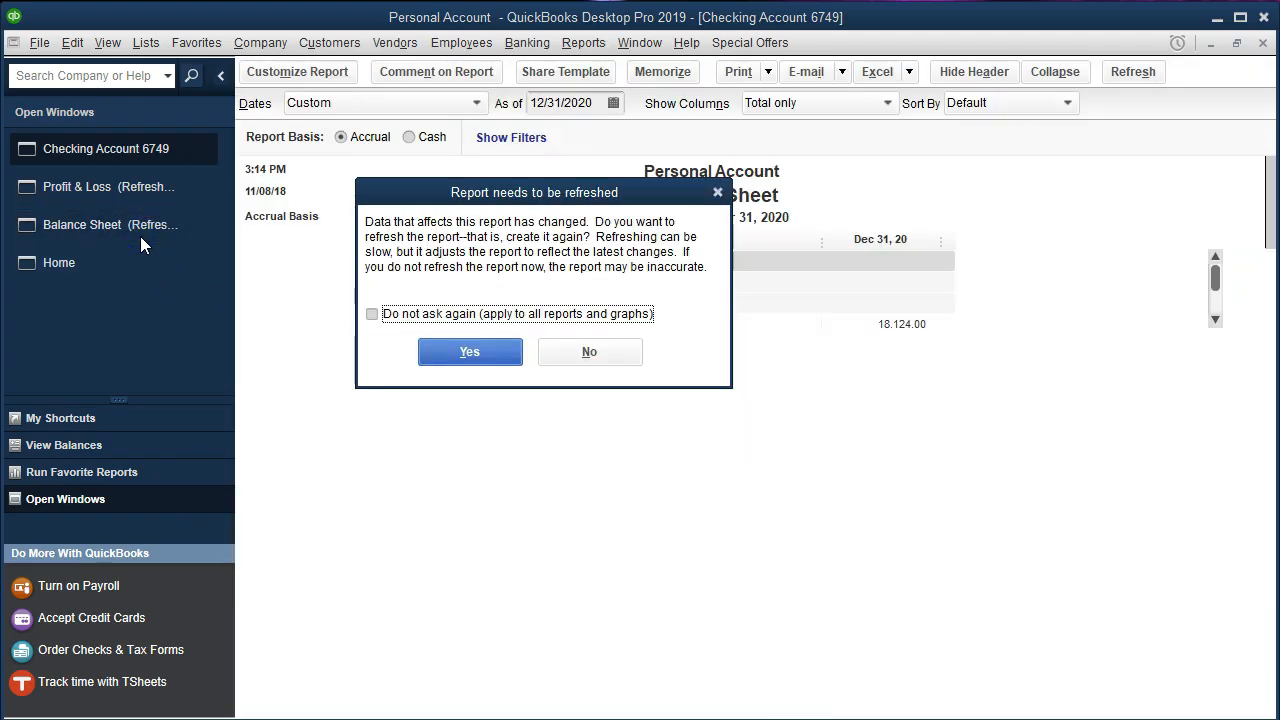
click(470, 355)
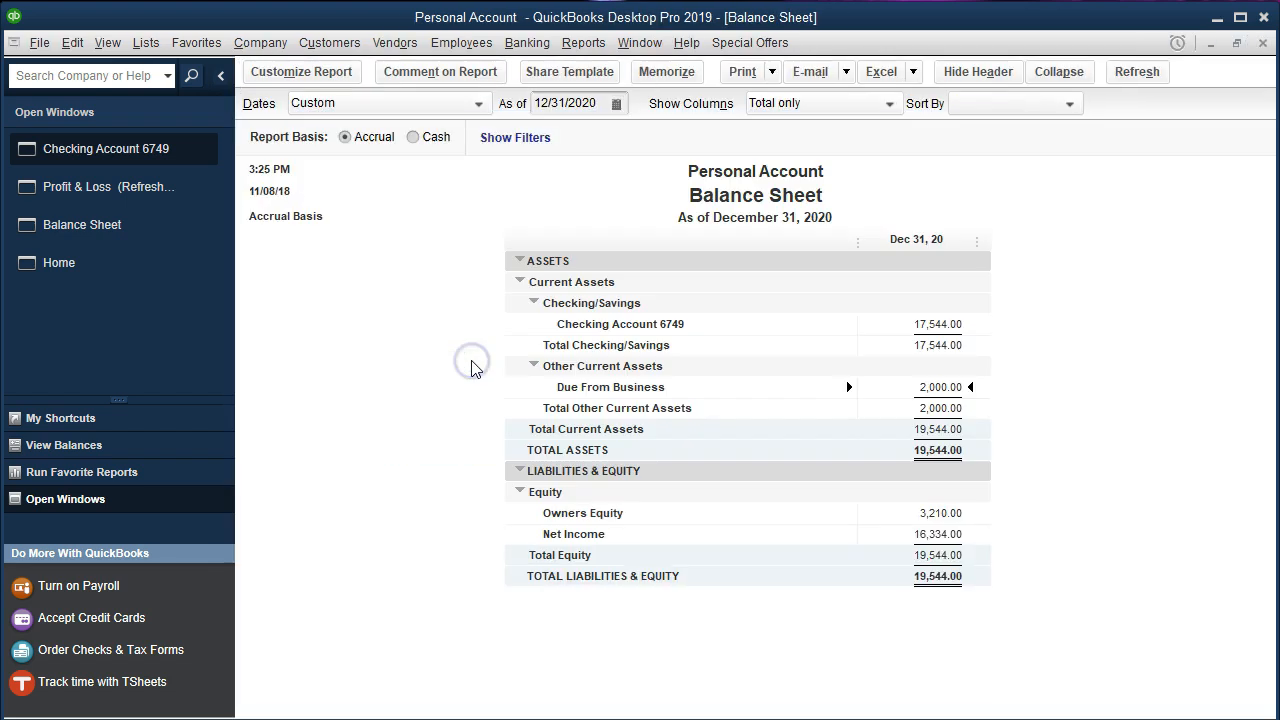
Drill down from the checking account balance to its transactions and the Audible check, and return to the Balance Sheet.
click(738, 387)
click(931, 323)
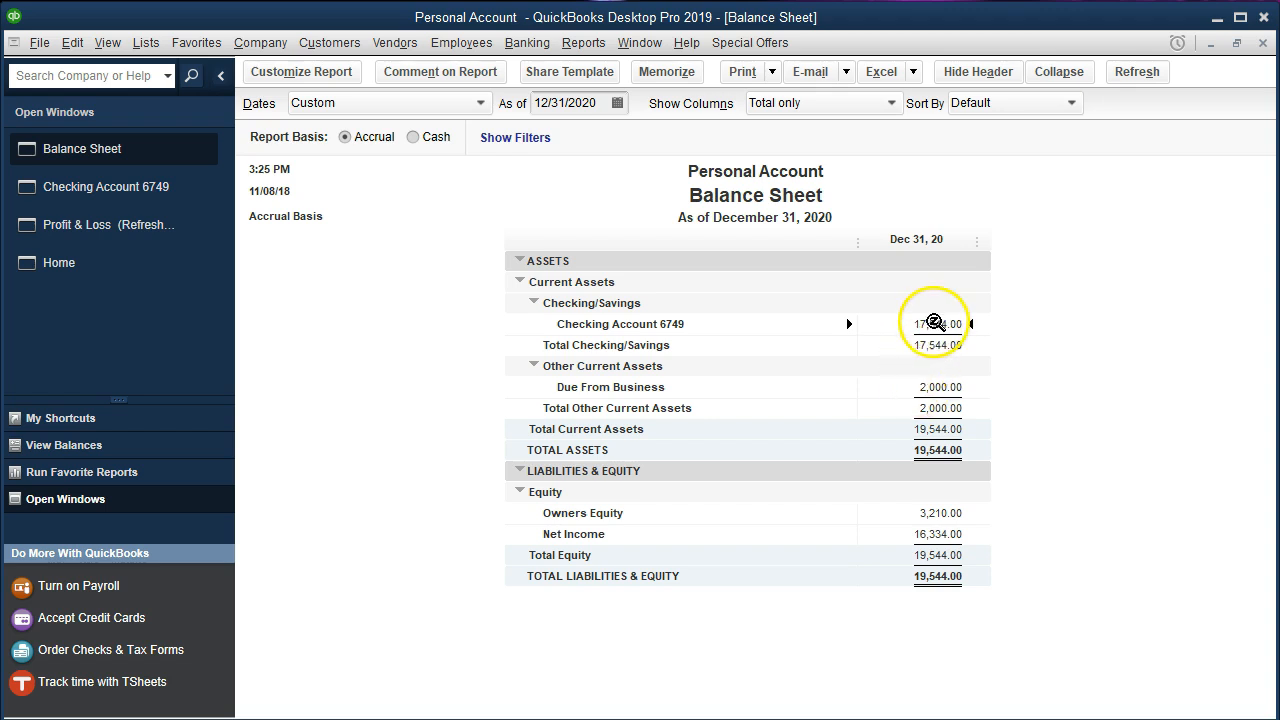
double_click(933, 322)
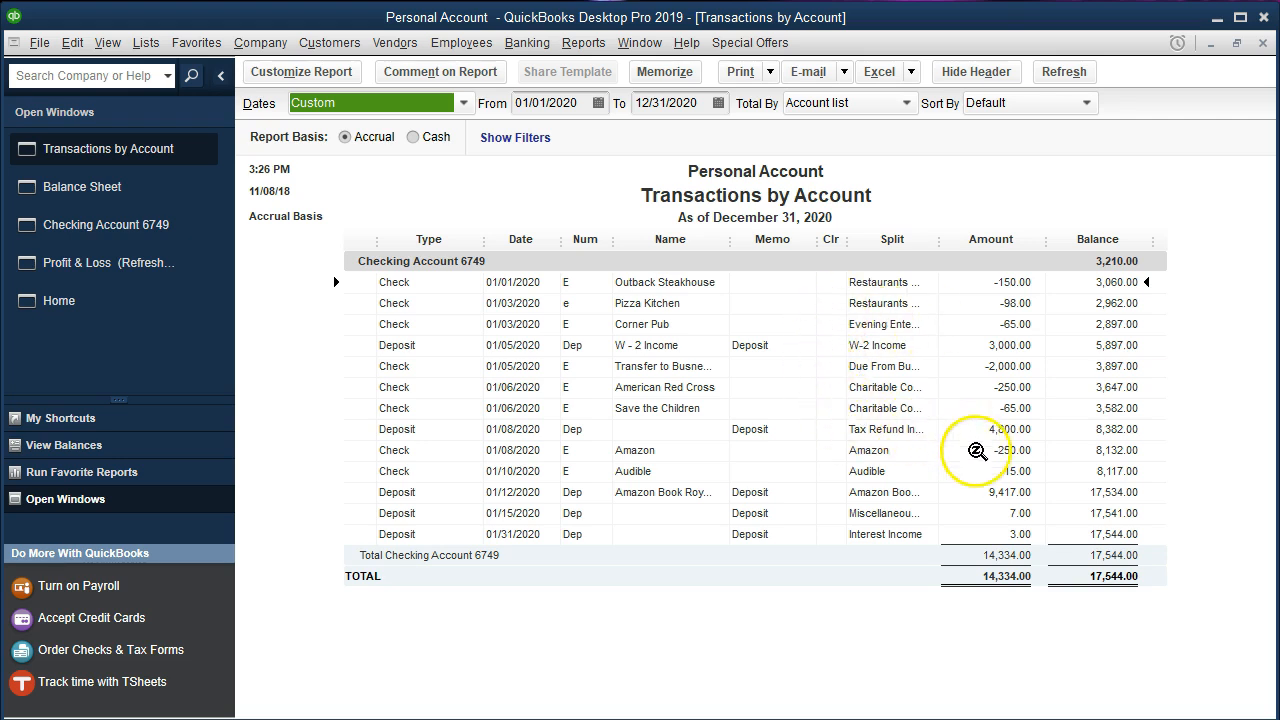
click(1016, 470)
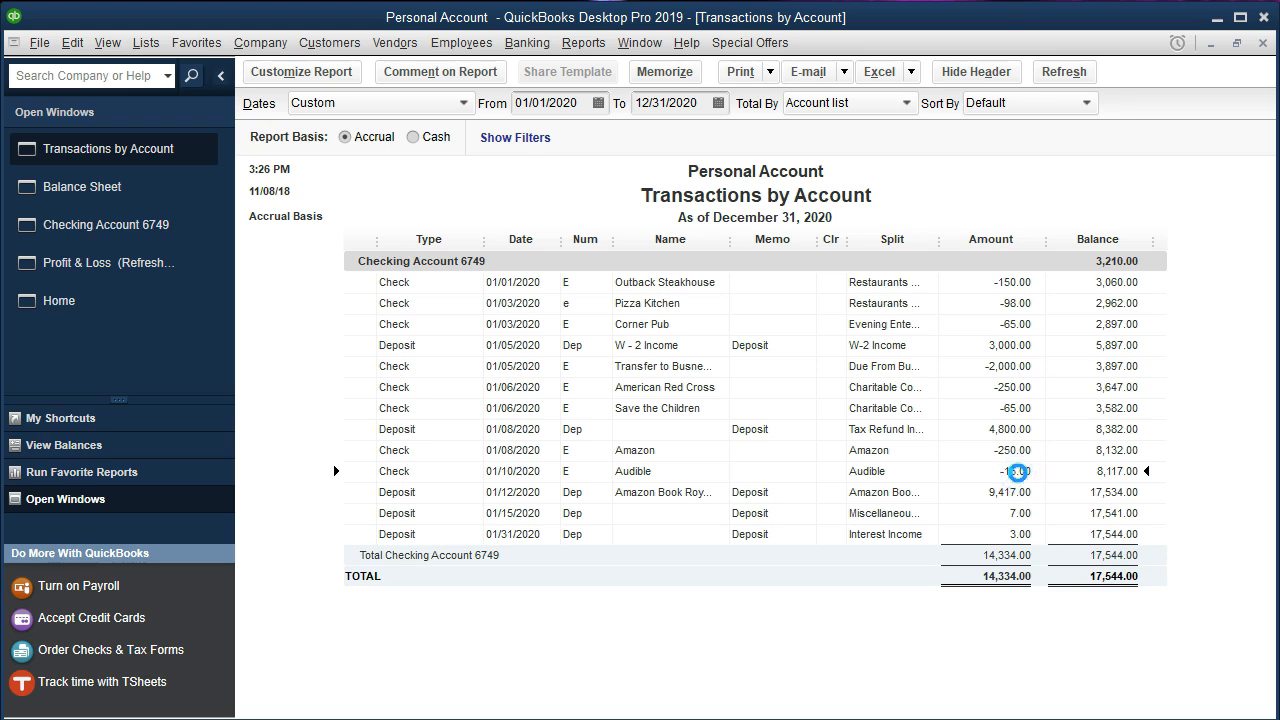
double_click(1016, 471)
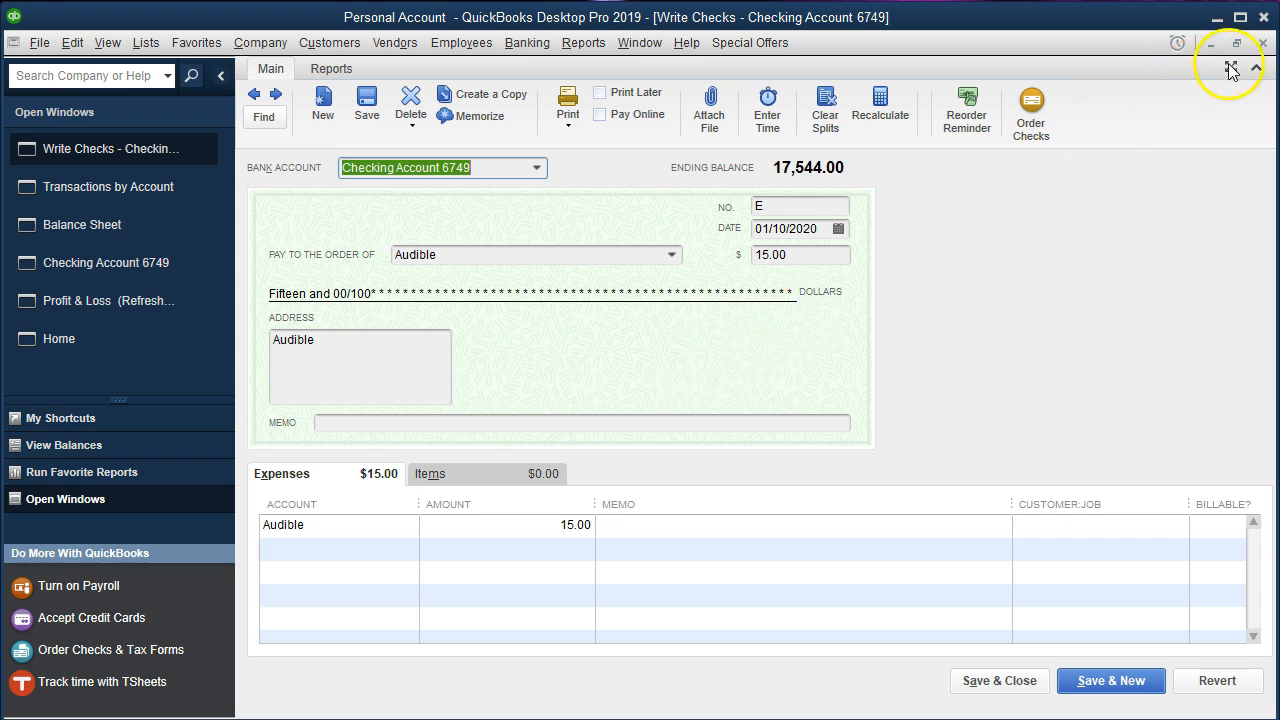
click(1261, 46)
click(1261, 45)
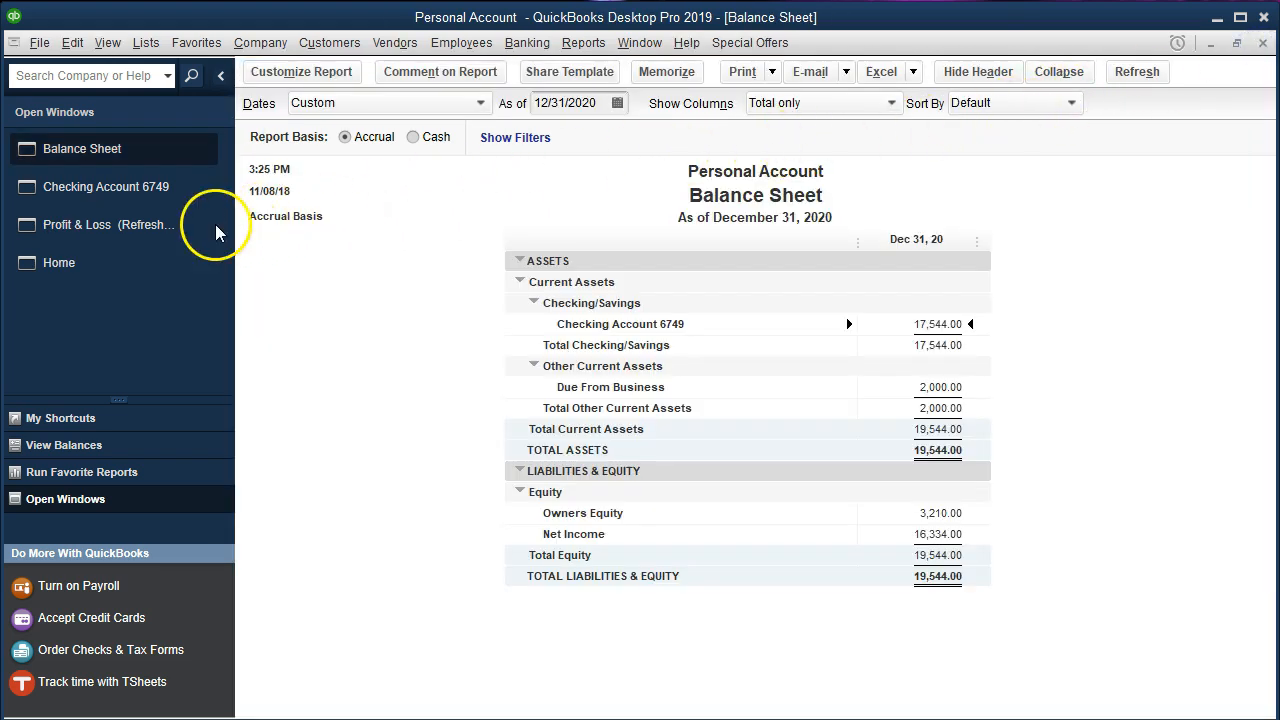
Review the refreshed Profit & Loss report, opening the chart of accounts in between and refreshing the report again.
click(168, 226)
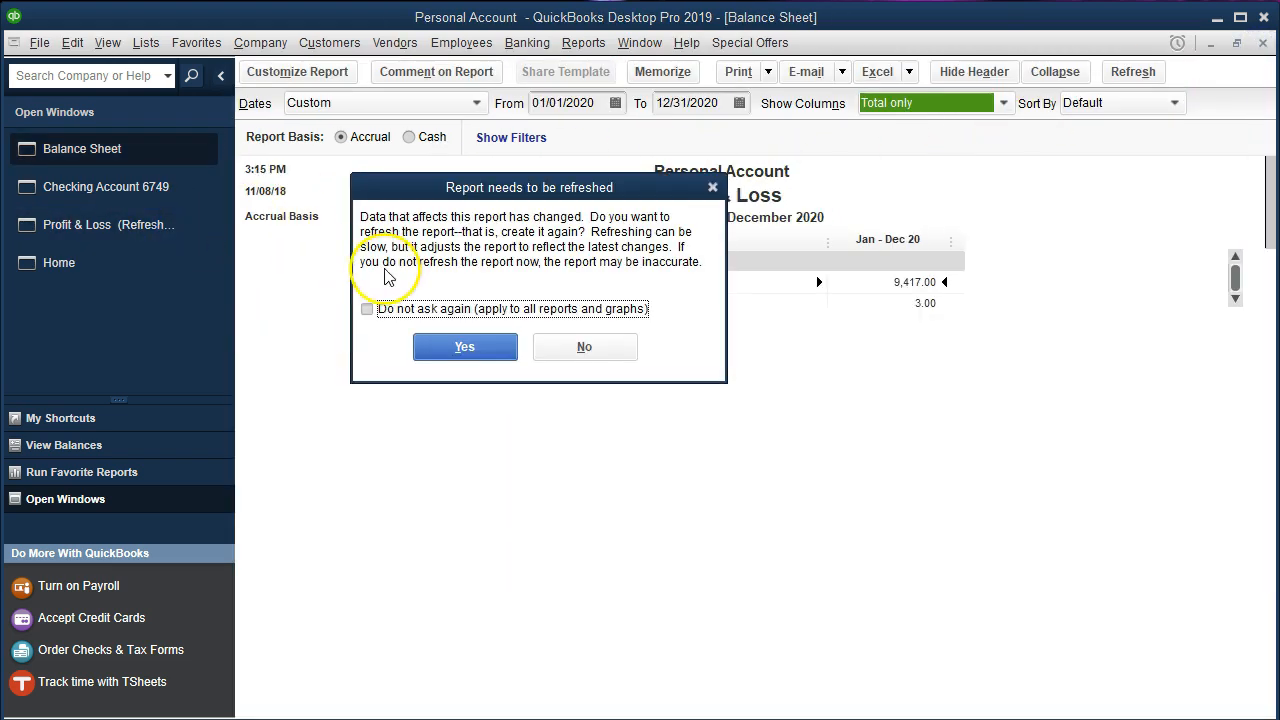
click(467, 348)
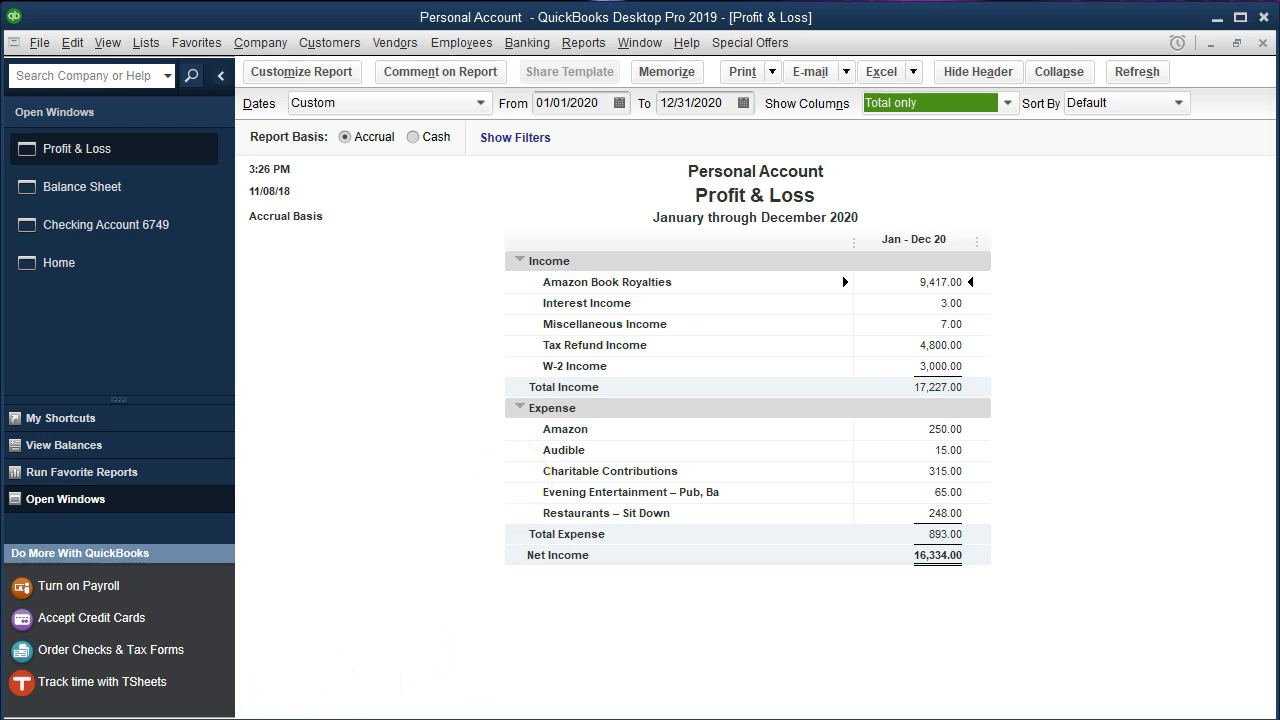
key(ctrl+a)
click(92, 202)
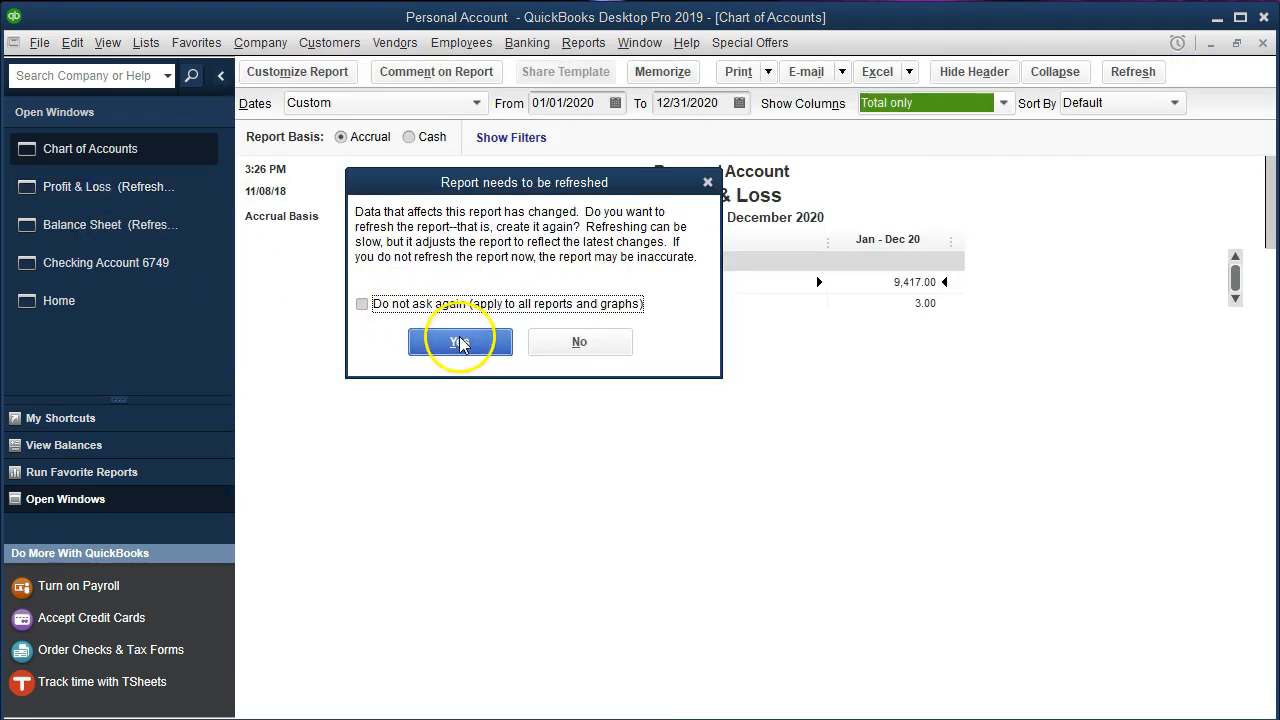
click(525, 341)
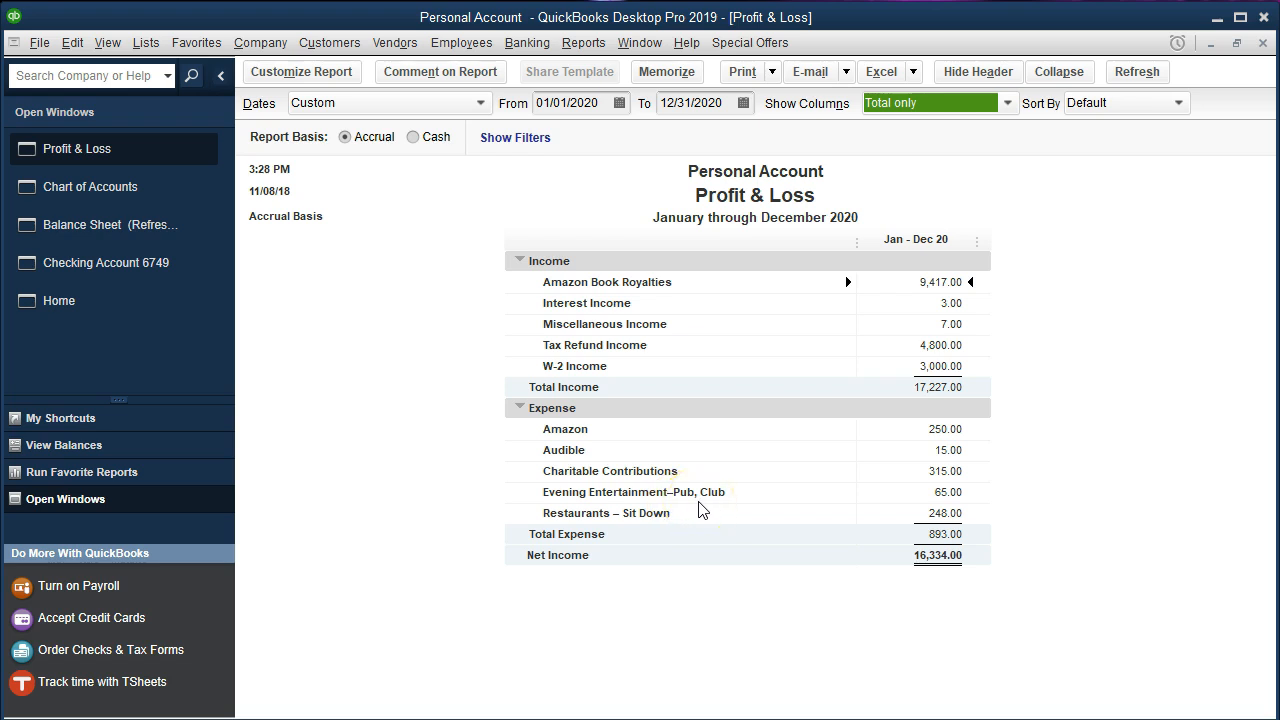
Open the Evening Entertainment–Pub, Club account from the chart of accounts for editing and remove "Evening" from its name.
click(147, 45)
click(245, 72)
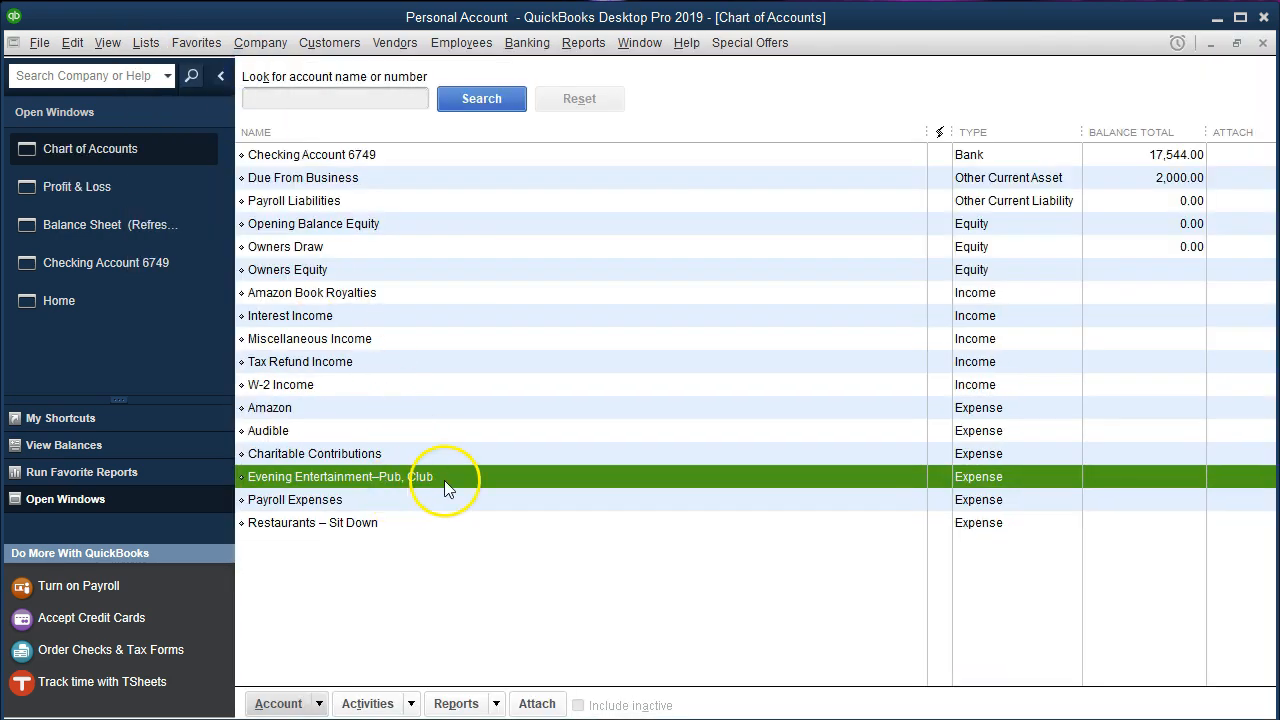
right_click(446, 483)
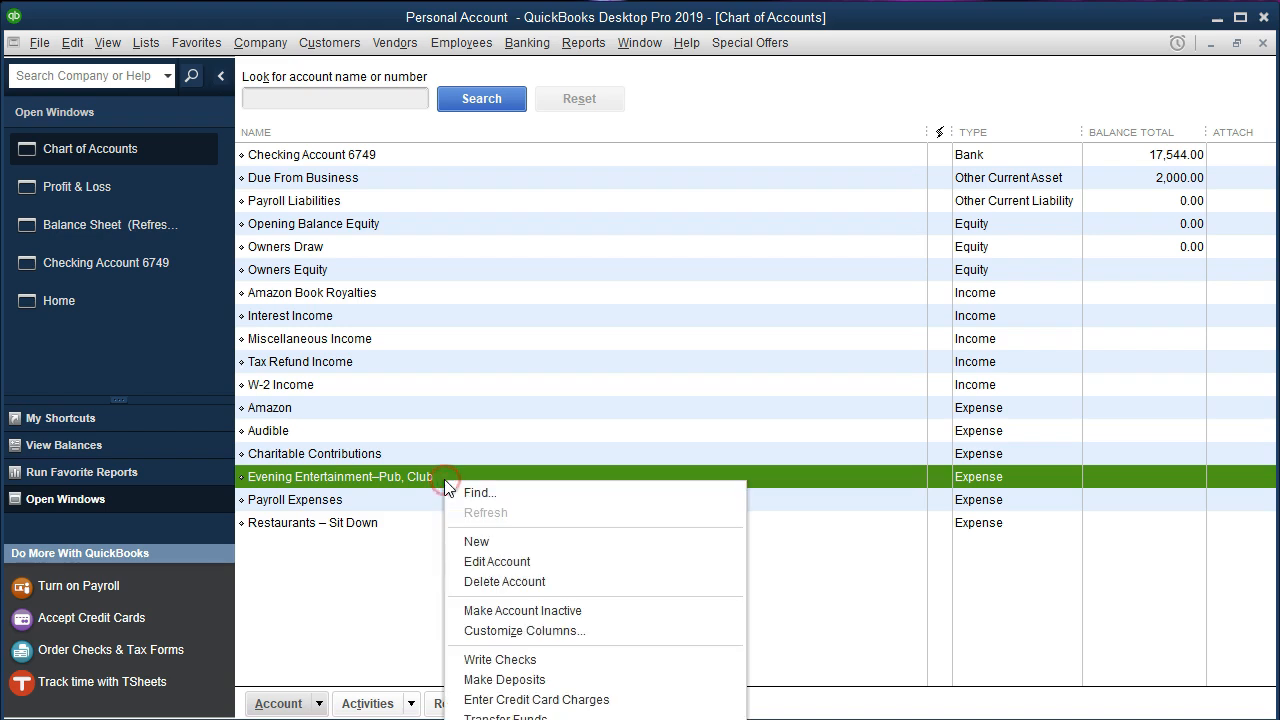
click(561, 562)
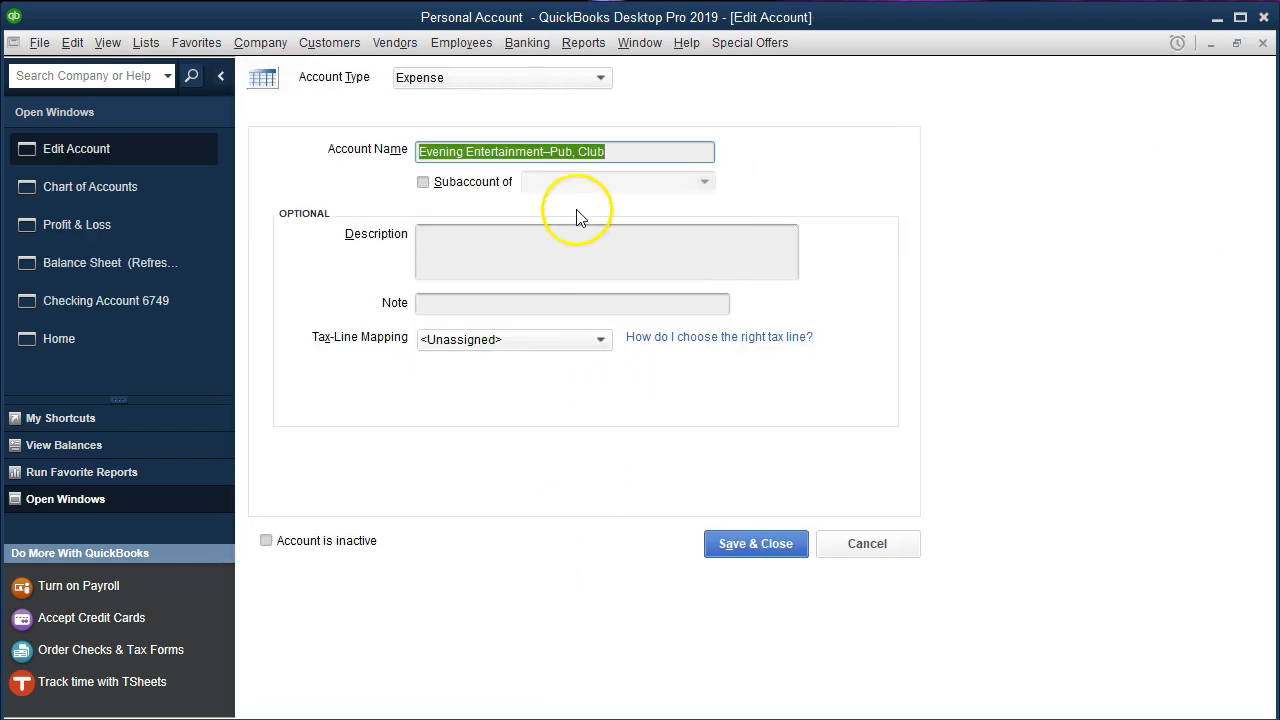
click(612, 151)
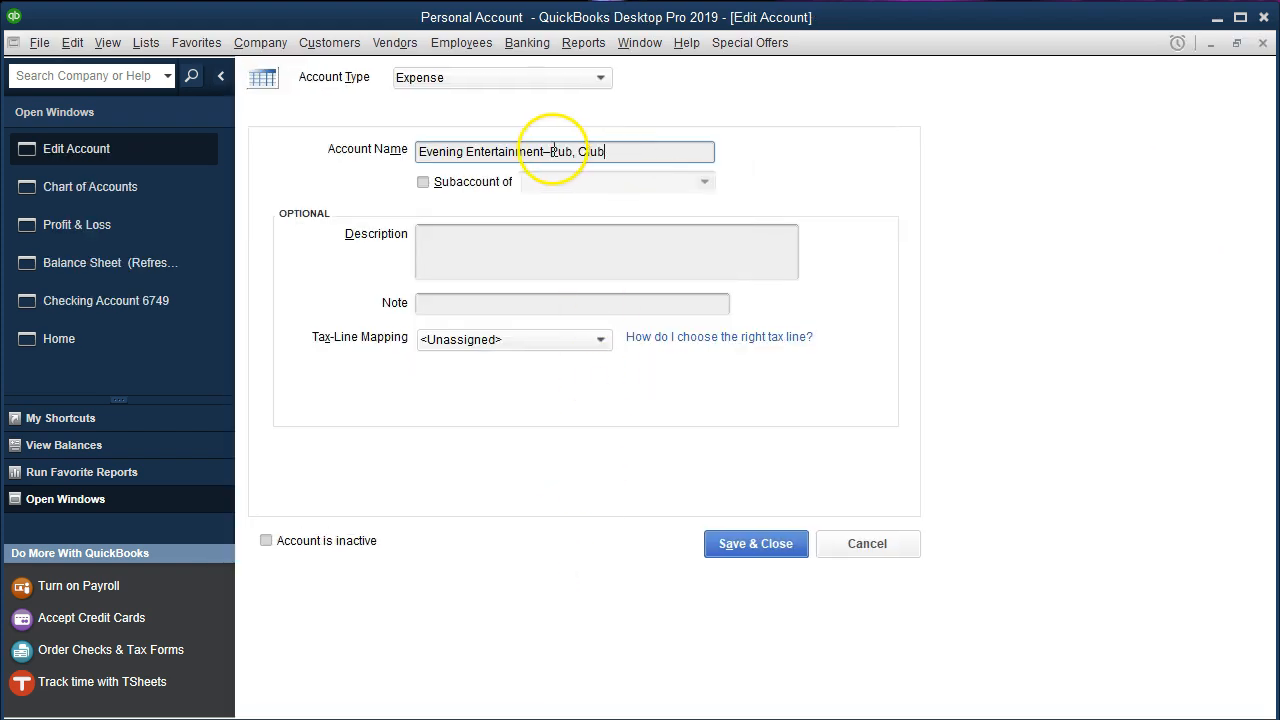
click(623, 152)
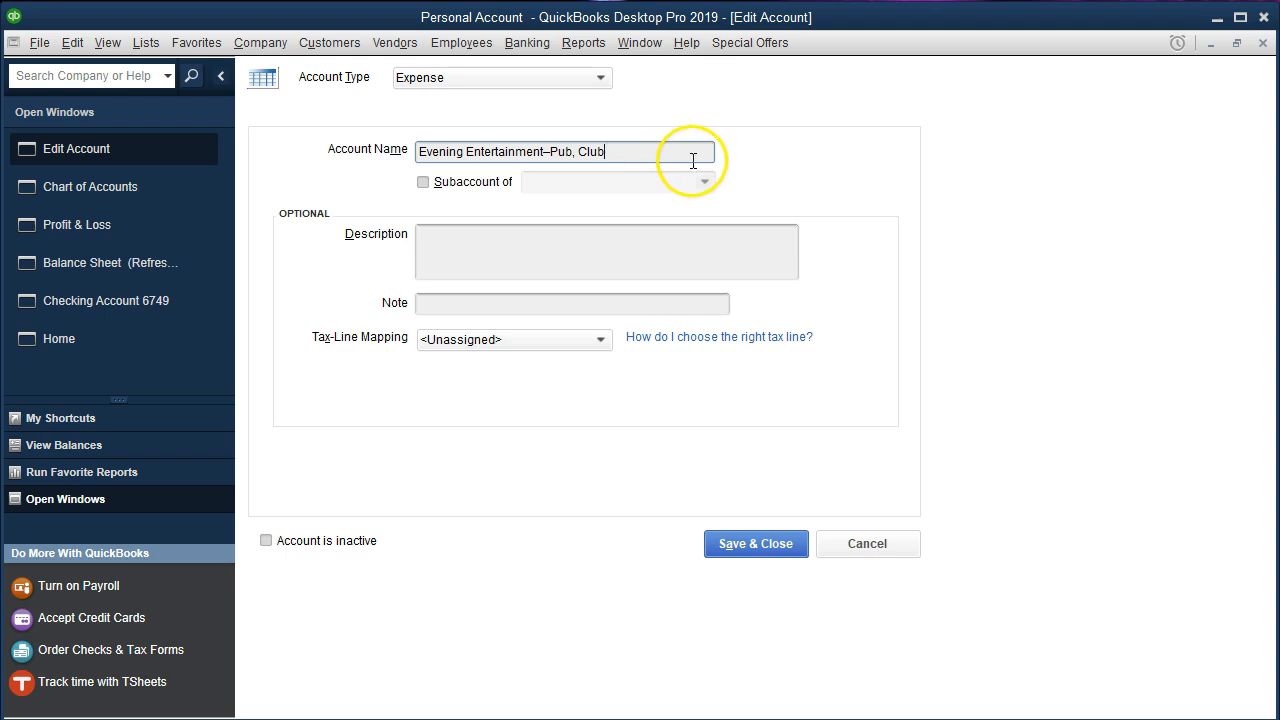
click(608, 153)
text(,)
key(BackSpace)
key(BackSpace)
key(BackSpace)
key(BackSpace)
key(BackSpace)
key(BackSpace)
key(BackSpace)
key(BackSpace)
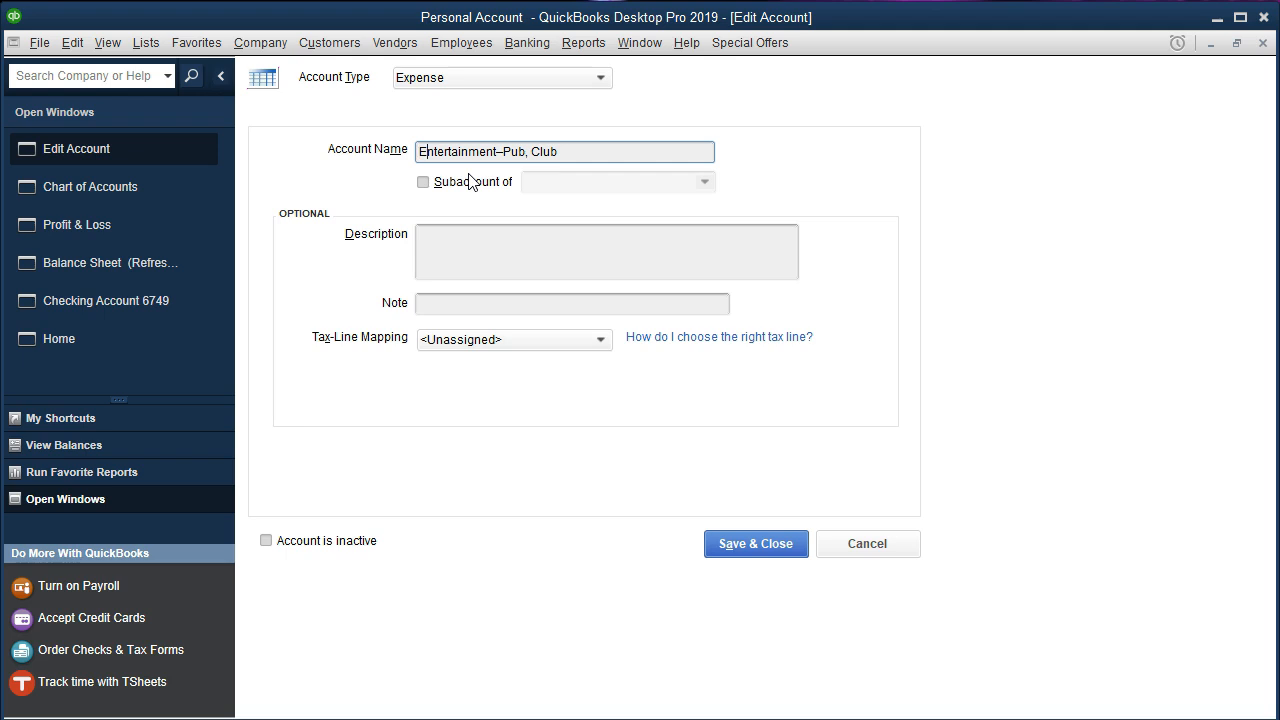
Complete the account name as "Entertainment–Pub, Bars, Clubs" and save the account.
text(s)
text(Bar)
text(s,)
key(BackSpace)
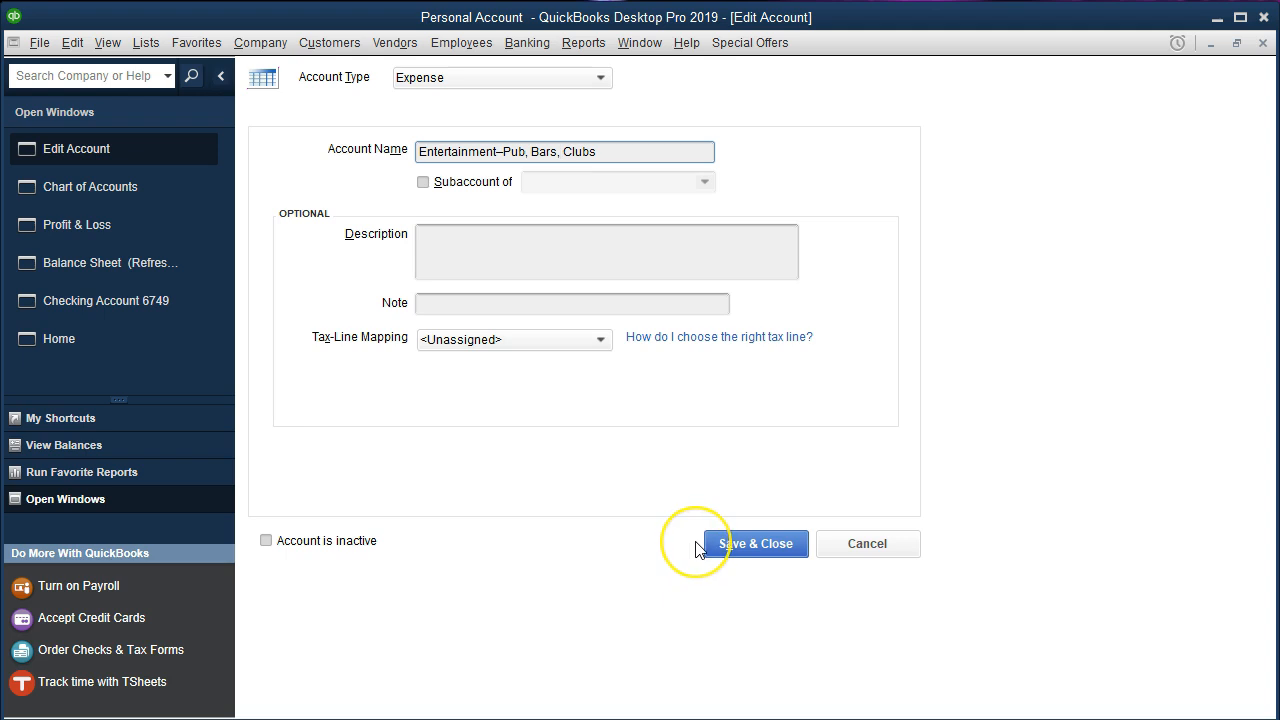
click(665, 158)
click(612, 168)
click(722, 545)
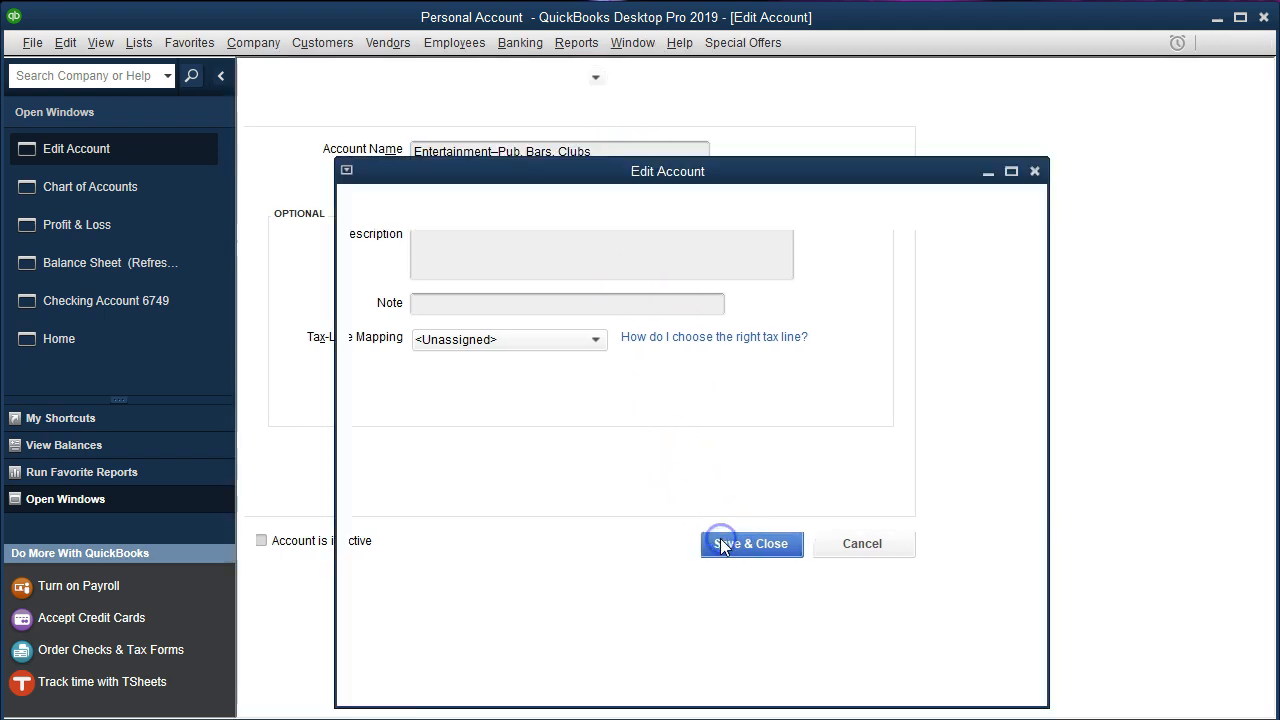